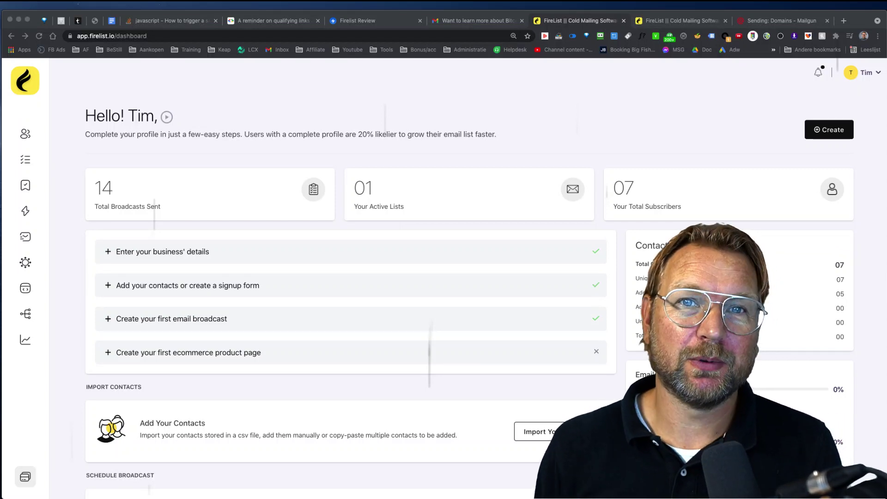
Look over the available email sending services in integration settings, then return to the dashboard.
{"action": "left_click", "coordinate": [533, 111]}
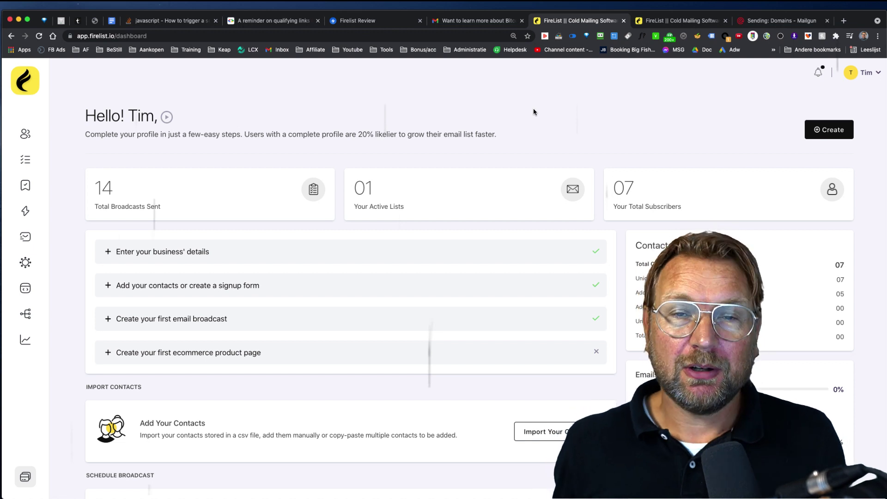
{"action": "left_click", "coordinate": [671, 23]}
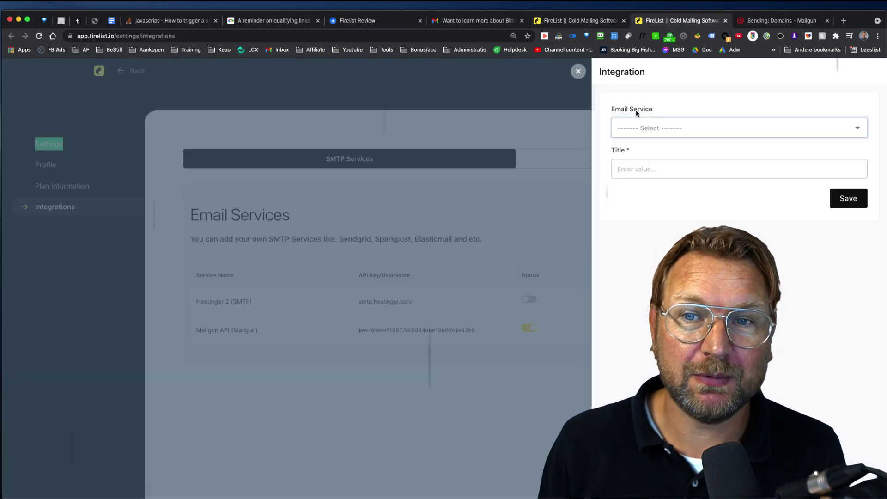
{"action": "left_click", "coordinate": [649, 122]}
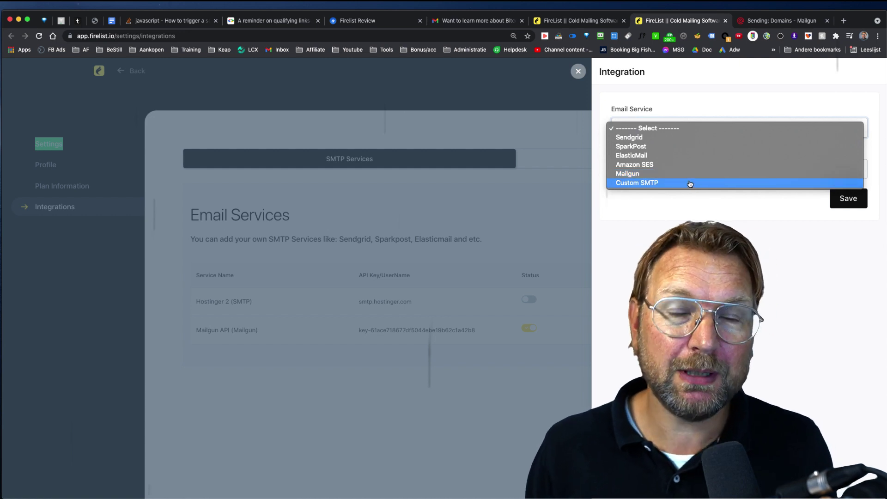
{"action": "left_click", "coordinate": [531, 135]}
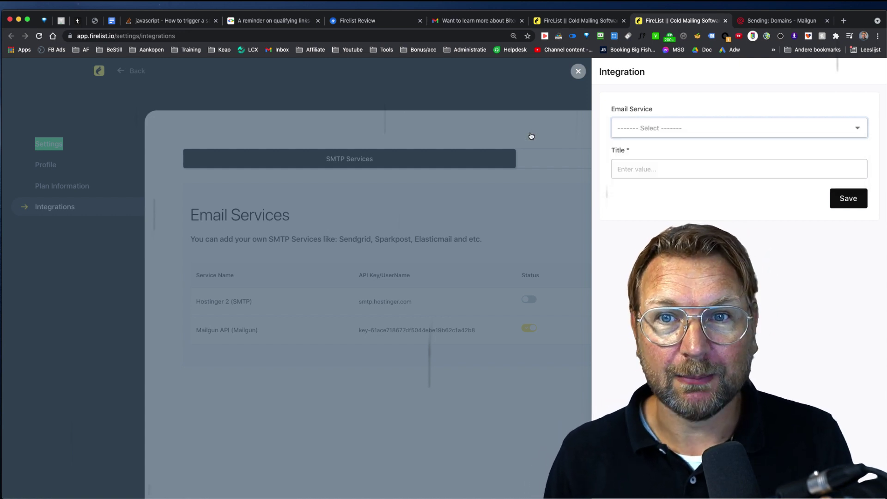
{"action": "left_click", "coordinate": [558, 21]}
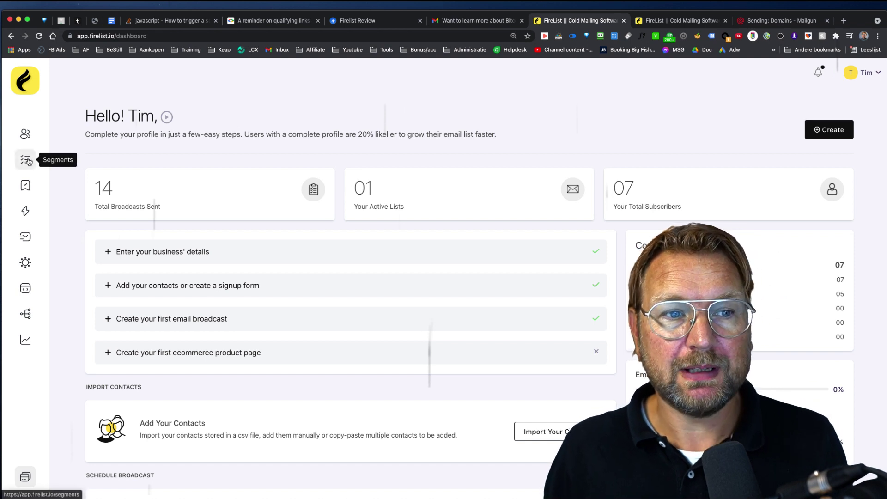
Open the contact list to view its subscribers and add-subscriber options, then go back to the dashboard.
{"action": "left_click", "coordinate": [25, 133]}
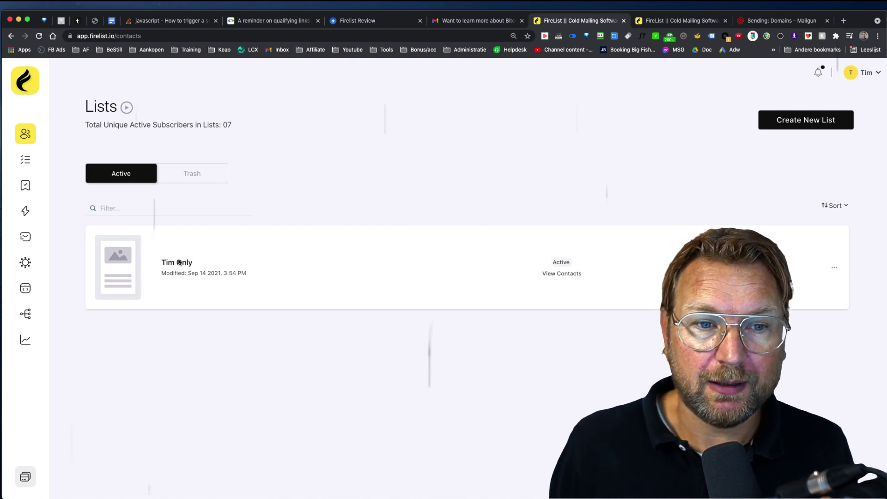
{"action": "left_click", "coordinate": [177, 261]}
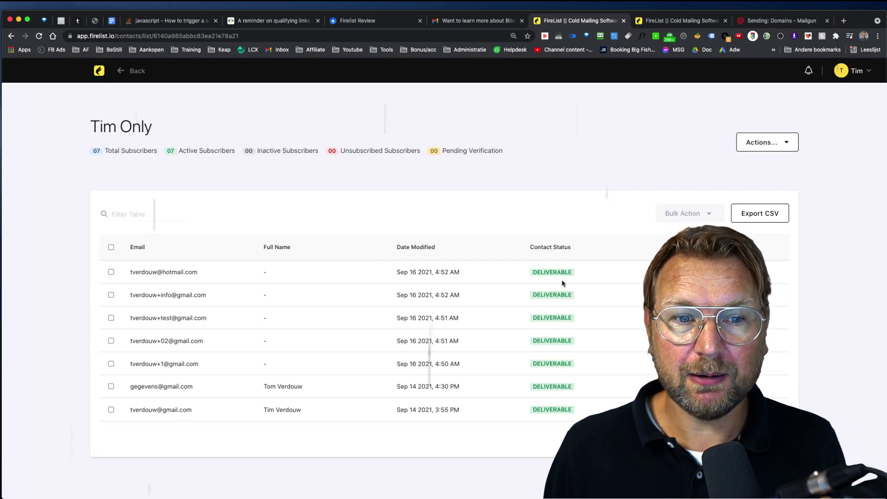
{"action": "left_click", "coordinate": [767, 147]}
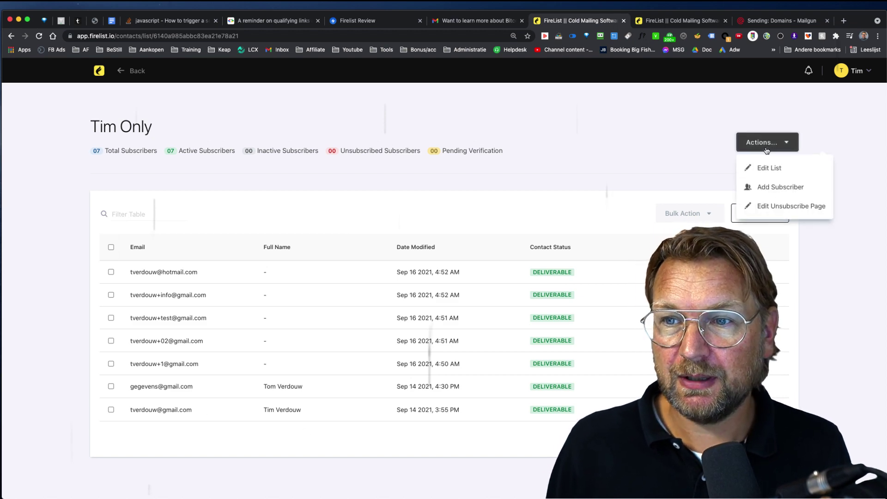
{"action": "left_click", "coordinate": [766, 189]}
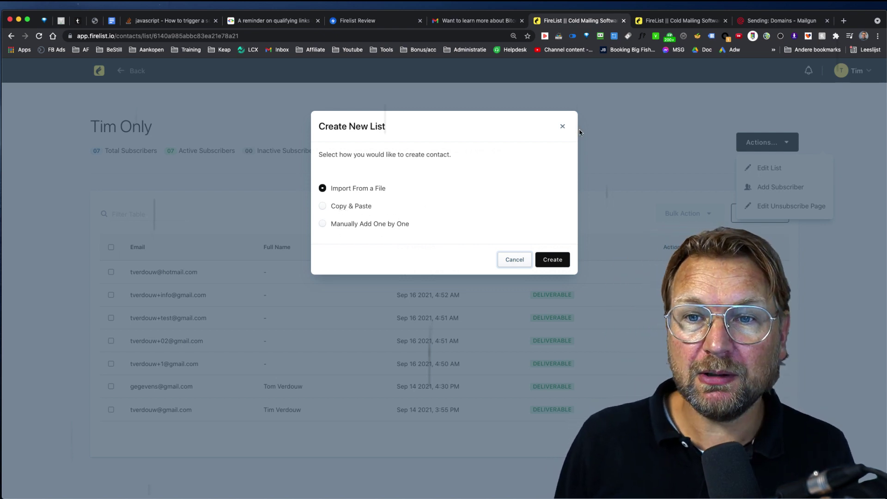
{"action": "left_click", "coordinate": [563, 127]}
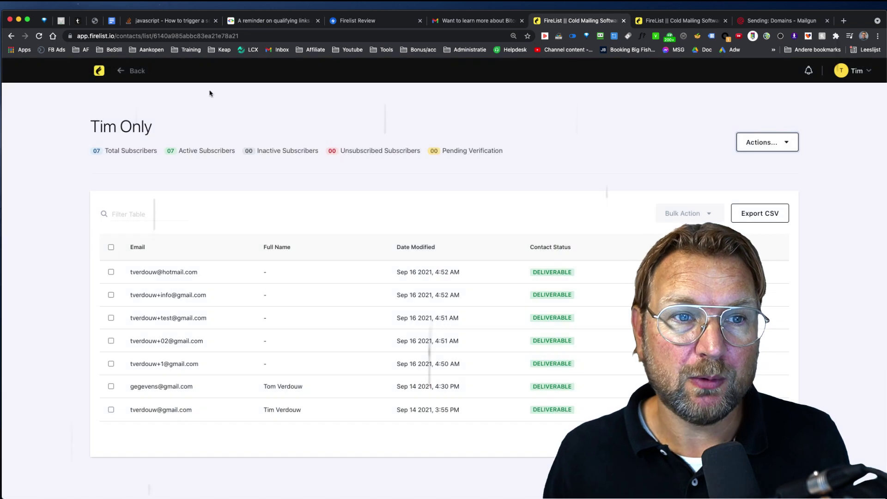
{"action": "left_click", "coordinate": [96, 73]}
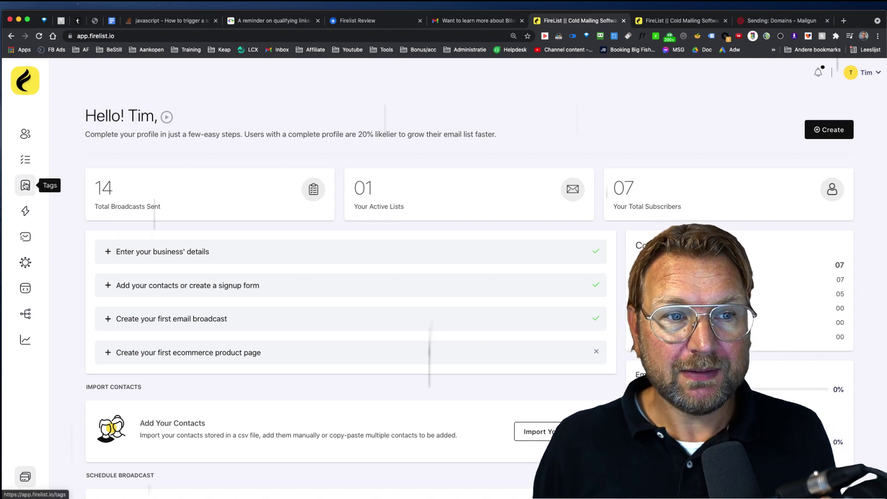
Start a new HTML broadcast and name it 'Review broadcast'.
{"action": "left_click", "coordinate": [25, 211]}
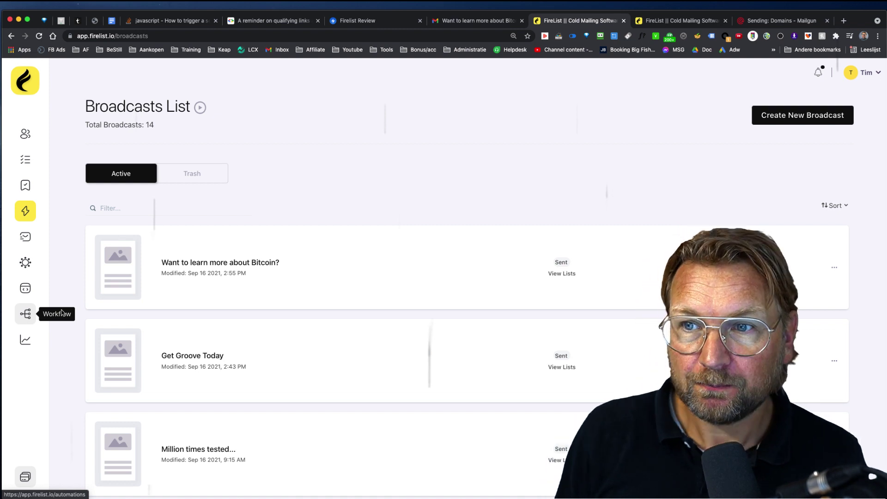
{"action": "left_click", "coordinate": [767, 119]}
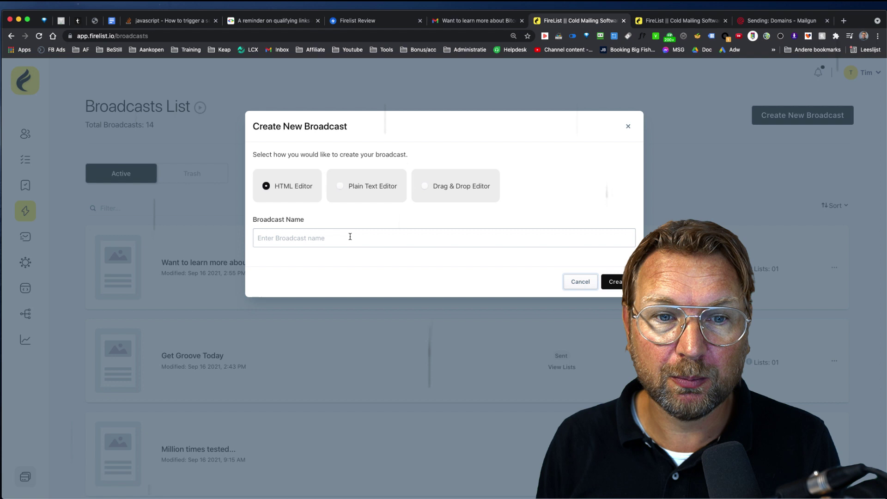
{"action": "left_click", "coordinate": [319, 241]}
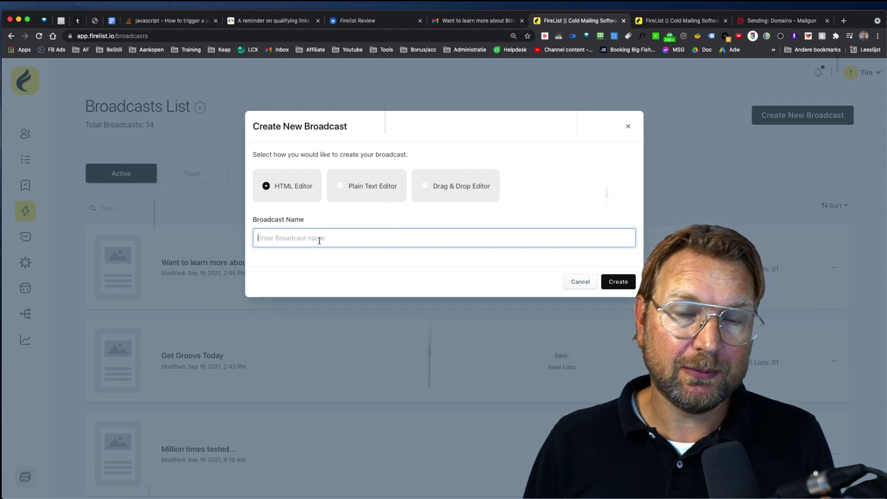
{"action": "type", "text": "Re"}
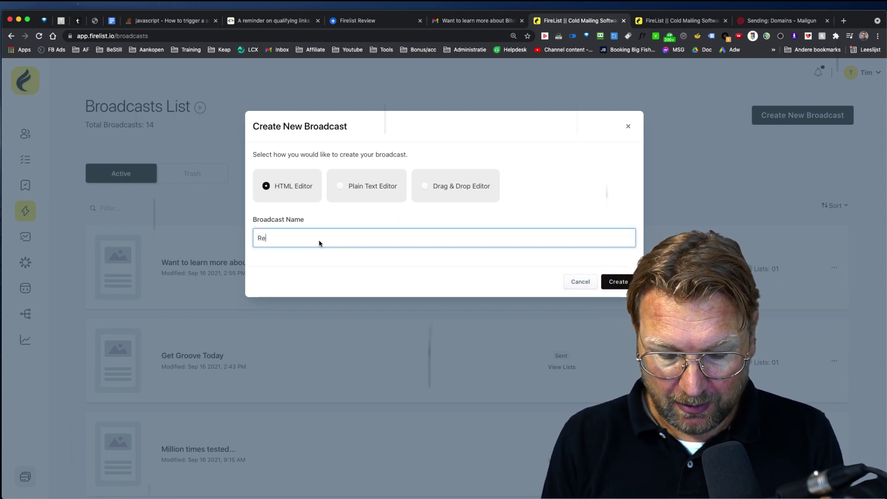
{"action": "type", "text": "view broadca"}
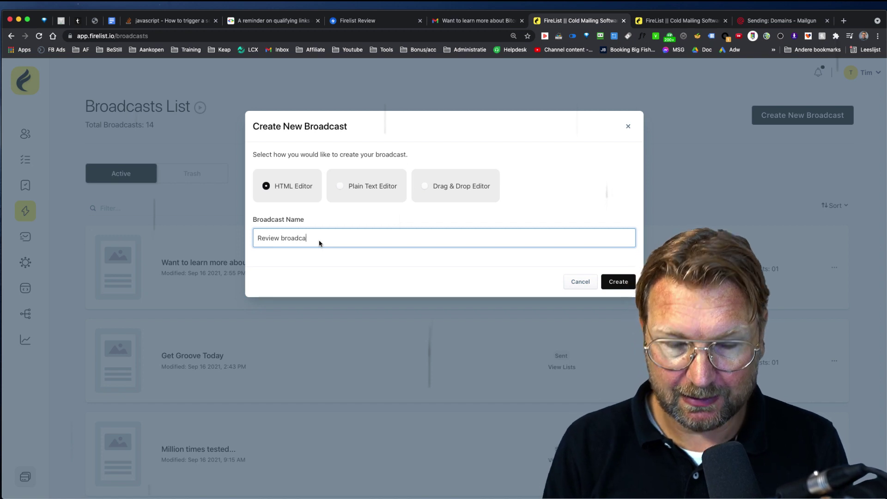
{"action": "type", "text": "st"}
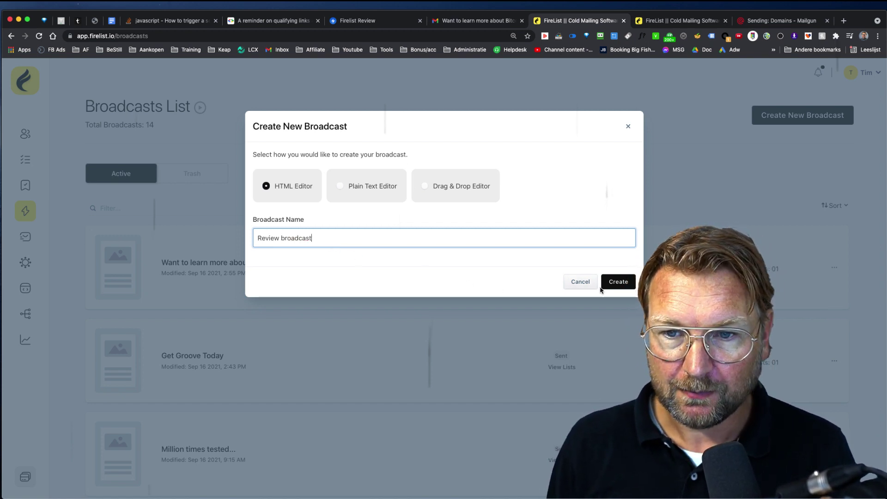
Create the Review broadcast and save its basic information step.
{"action": "left_click", "coordinate": [626, 286]}
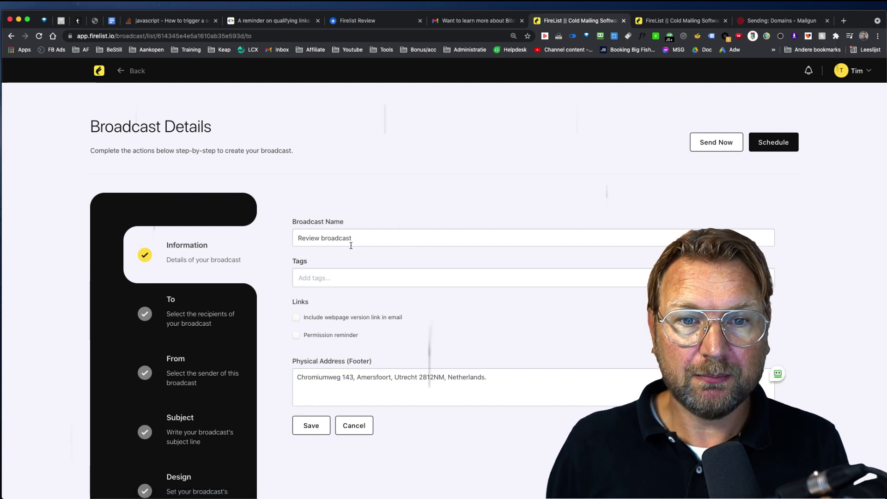
{"action": "left_click", "coordinate": [340, 277]}
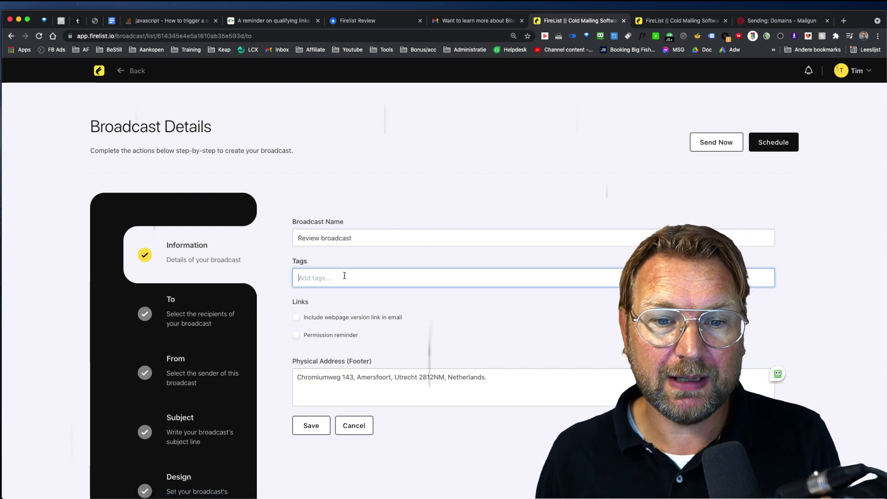
{"action": "scroll", "coordinate": [342, 277], "scroll_direction": "down", "scroll_amount": 1}
{"action": "left_click", "coordinate": [323, 408]}
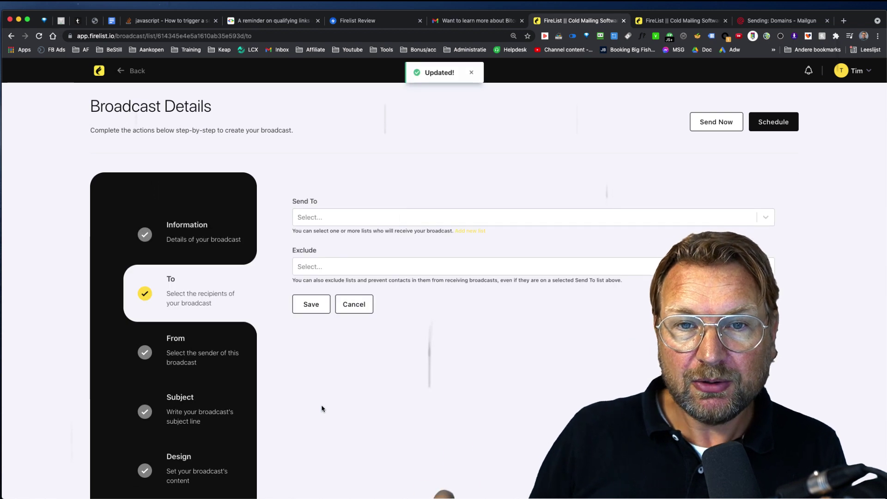
Address the broadcast to the existing contact list with no exclusions, and save the recipients.
{"action": "left_click", "coordinate": [342, 219]}
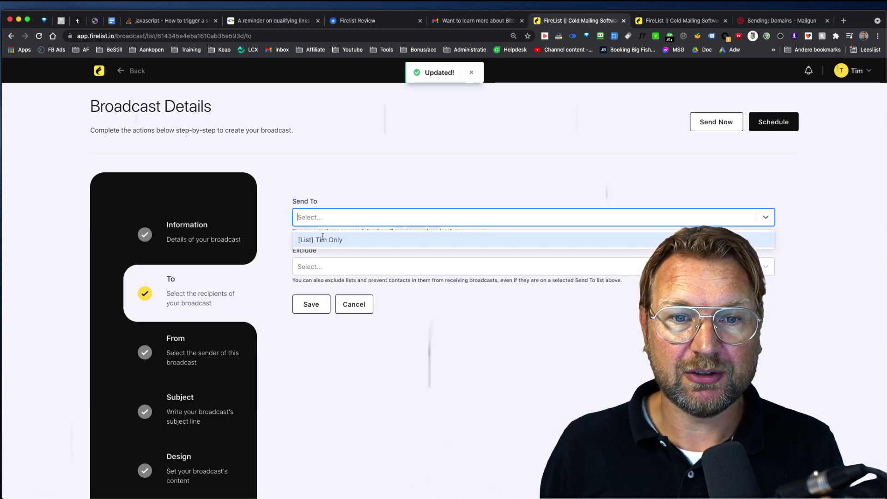
{"action": "left_click", "coordinate": [317, 241]}
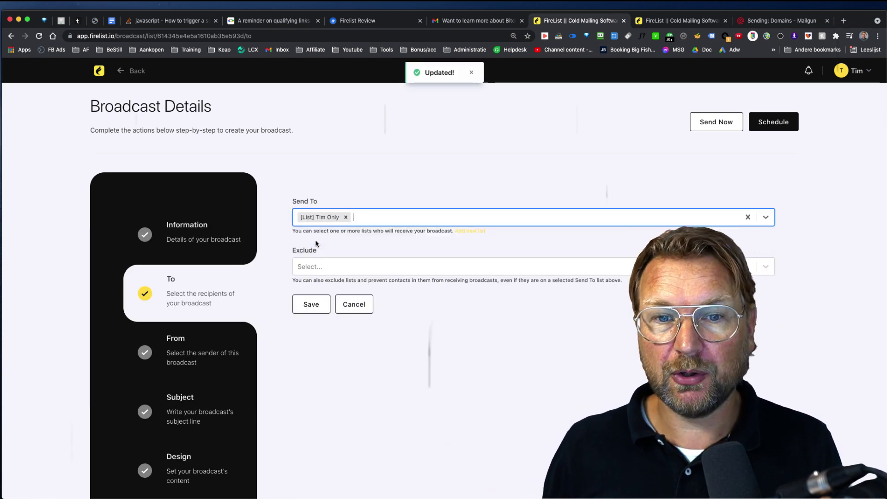
{"action": "left_click", "coordinate": [352, 267]}
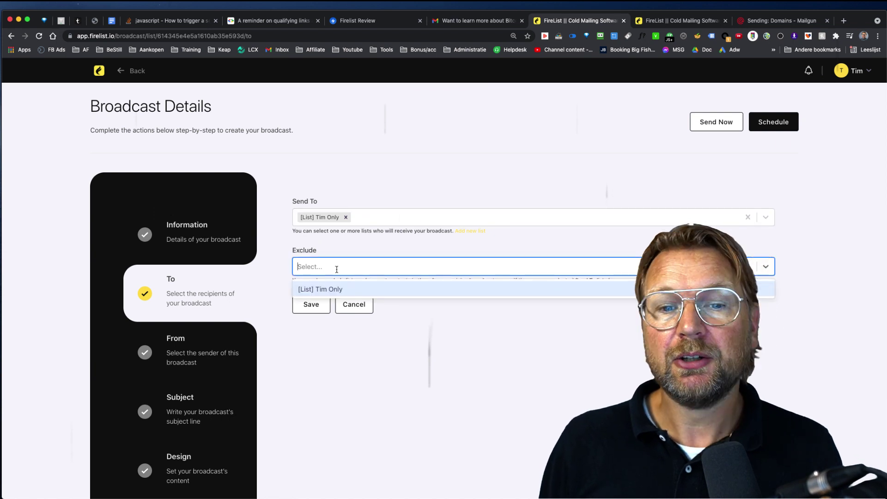
{"action": "left_click", "coordinate": [432, 338]}
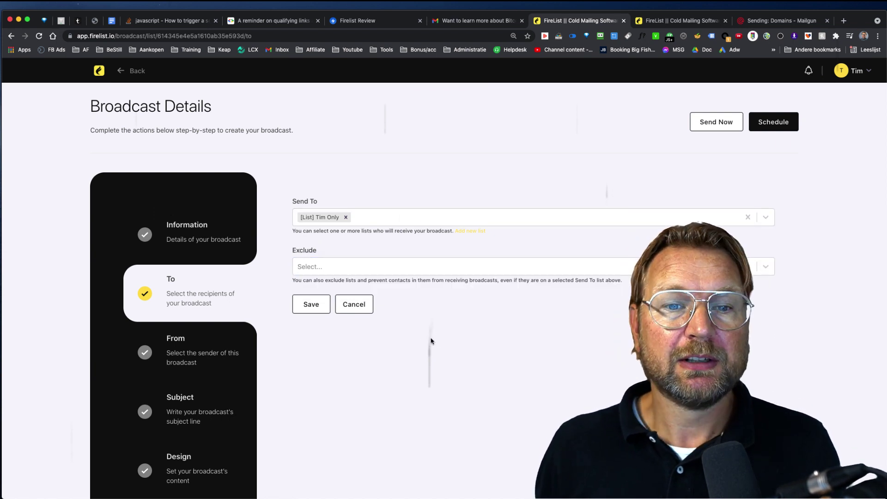
{"action": "left_click", "coordinate": [308, 309]}
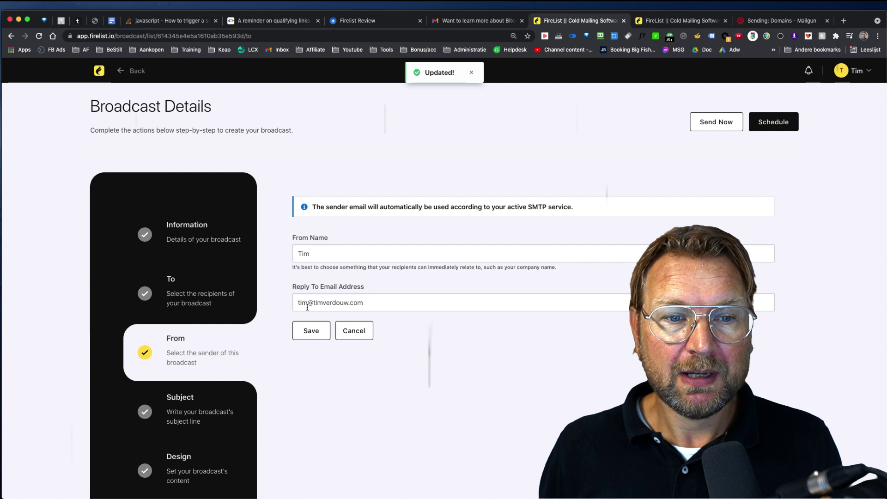
Save the sender details, set the subject line to 'Demo email', and continue to the content step.
{"action": "left_click", "coordinate": [311, 331]}
{"action": "scroll", "coordinate": [314, 333], "scroll_direction": "down", "scroll_amount": 1}
{"action": "left_click", "coordinate": [347, 226]}
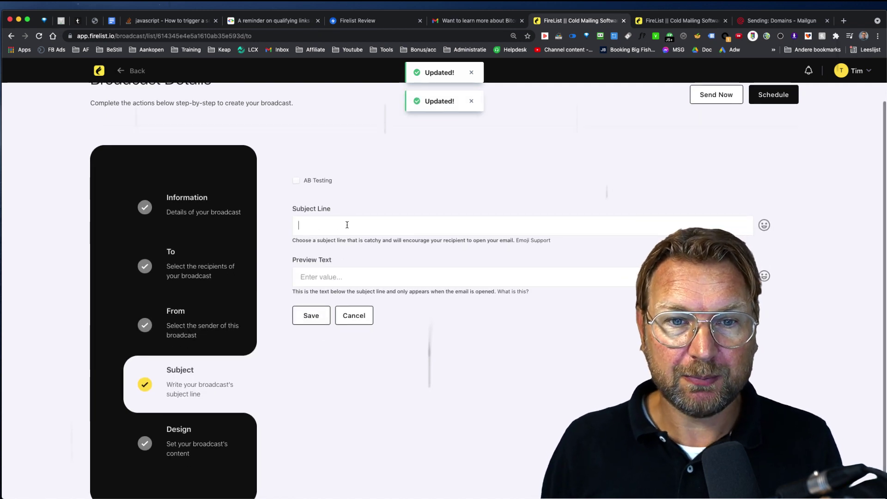
{"action": "type", "text": "Demo "}
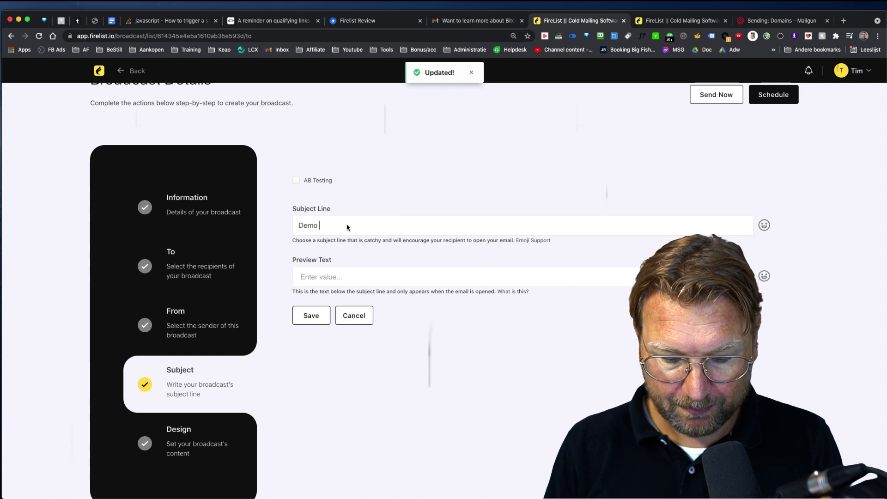
{"action": "type", "text": "email"}
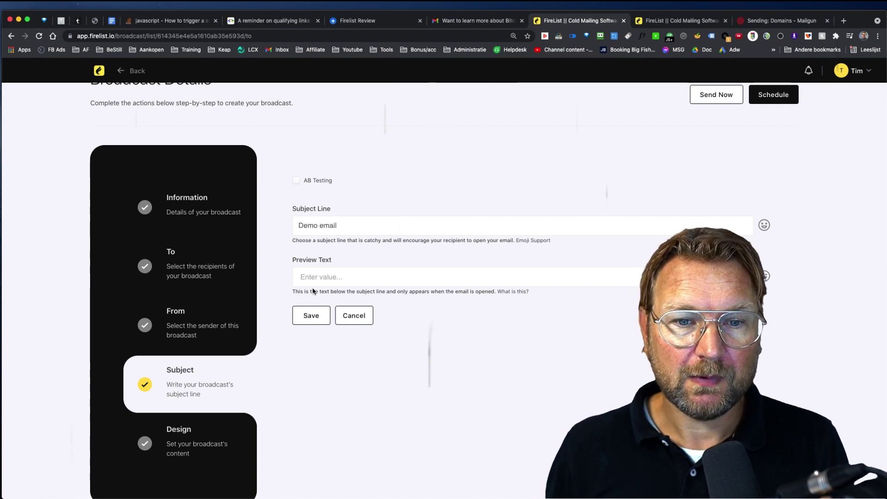
{"action": "left_click", "coordinate": [297, 319]}
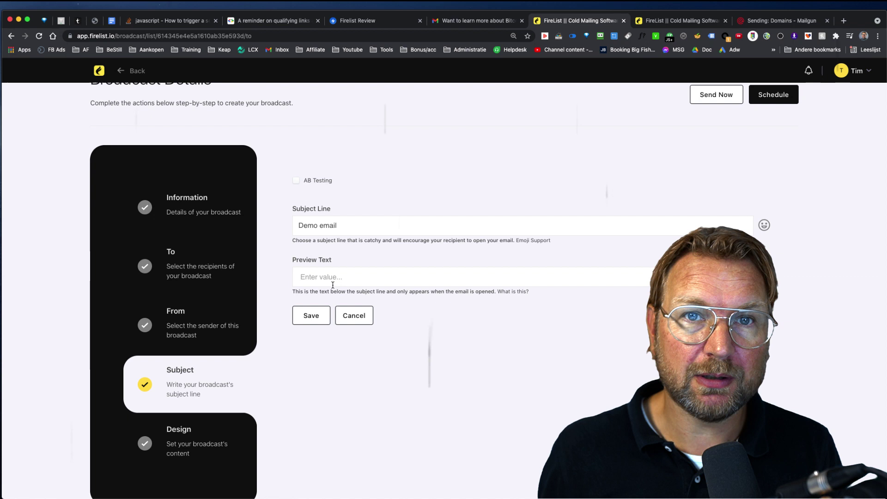
{"action": "left_click", "coordinate": [313, 315]}
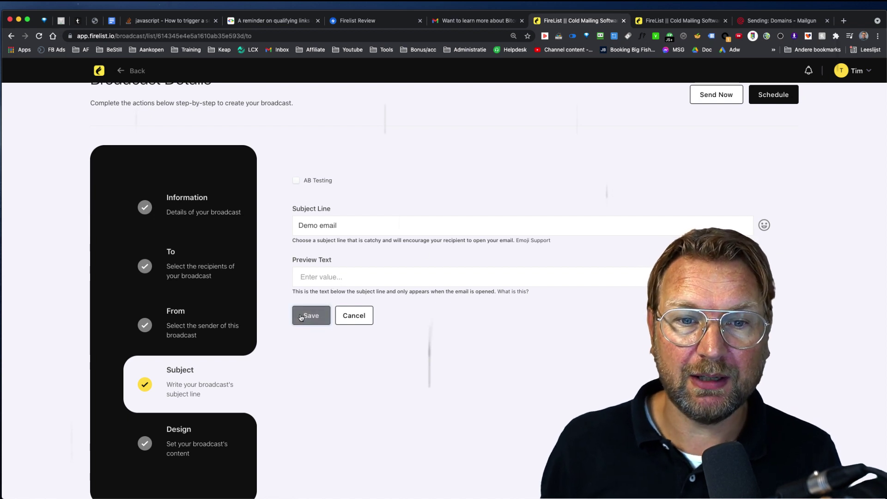
{"action": "left_click", "coordinate": [331, 228]}
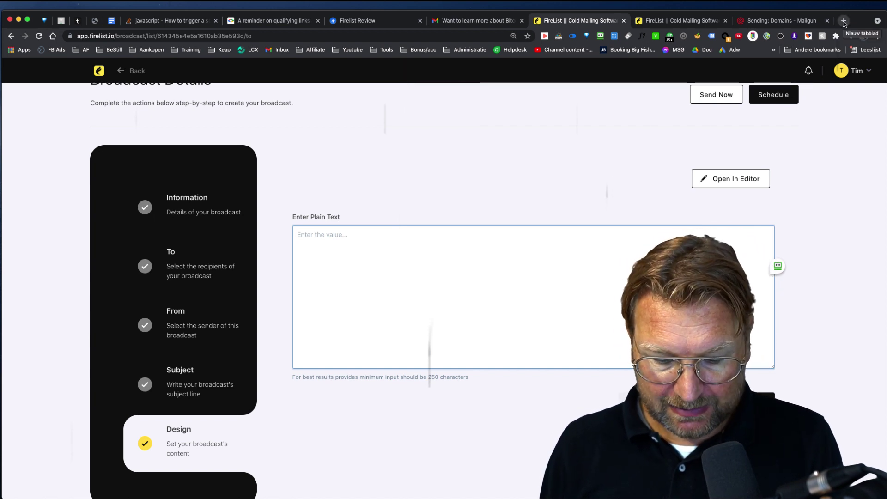
Search 'bitcoin mining' in a new tab, open the Investopedia article, accept the privacy notice and select its intro.
{"action": "left_click", "coordinate": [843, 21]}
{"action": "type", "text": "bitco"}
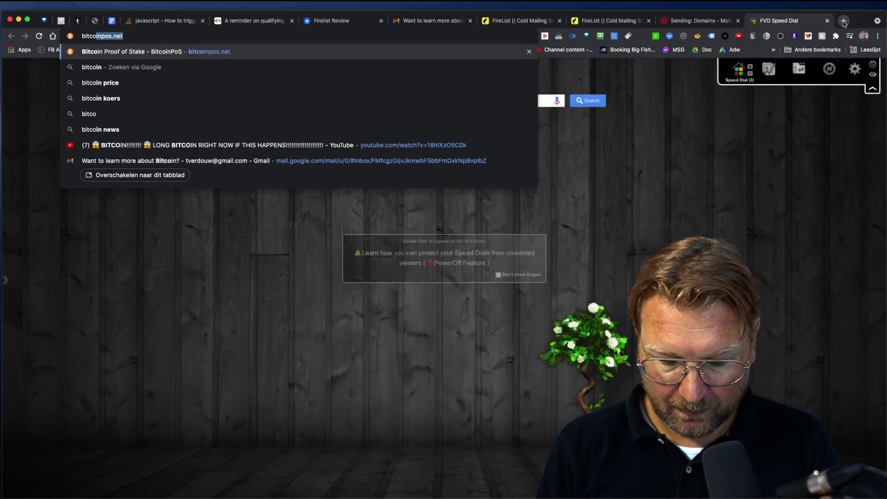
{"action": "type", "text": "in mining"}
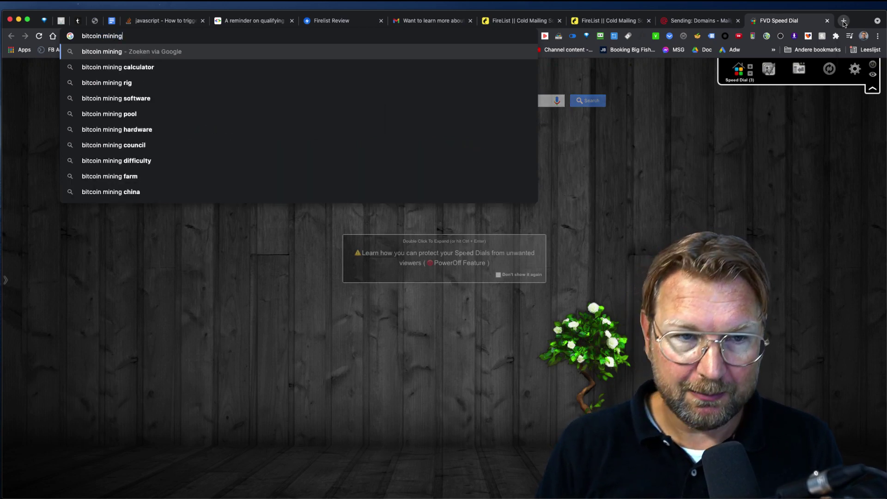
{"action": "key", "text": "Return"}
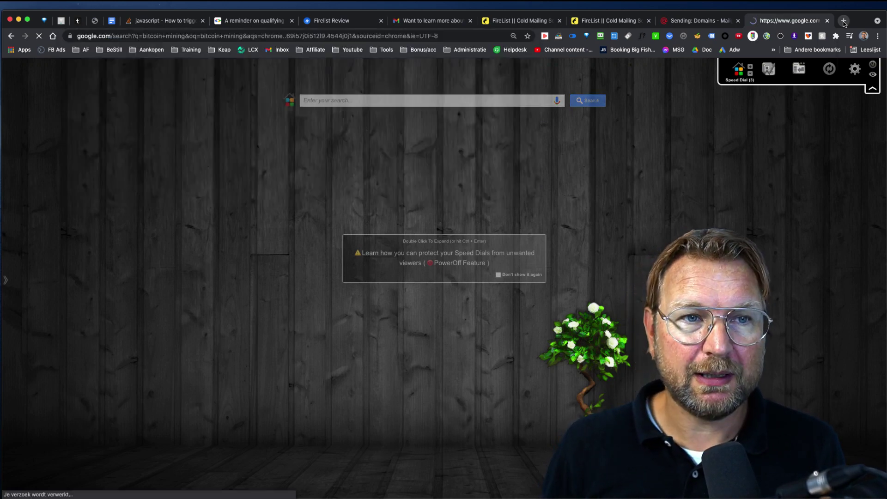
{"action": "scroll", "coordinate": [245, 307], "scroll_direction": "down", "scroll_amount": 5}
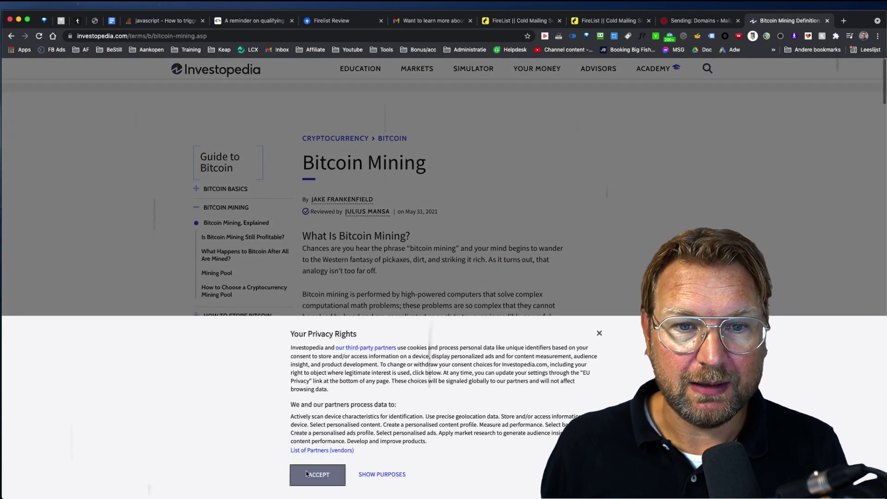
{"action": "left_click", "coordinate": [306, 472]}
{"action": "left_click_drag", "start_coordinate": [303, 237], "coordinate": [376, 335]}
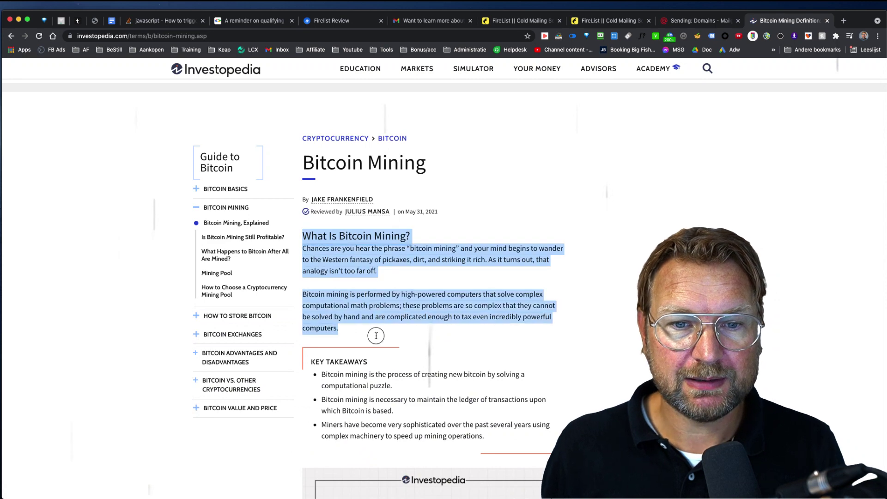
Paste the Bitcoin mining intro into the broadcast's plain-text field and generate AI results.
{"action": "left_click", "coordinate": [602, 21]}
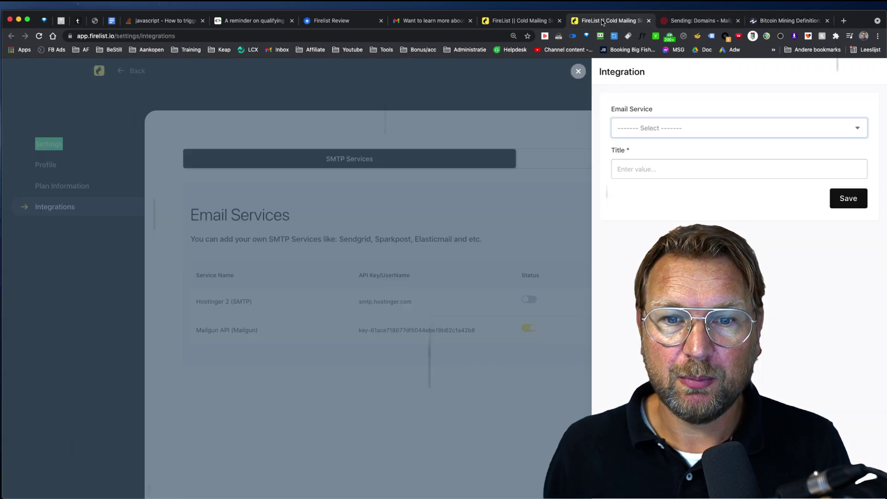
{"action": "left_click", "coordinate": [529, 21]}
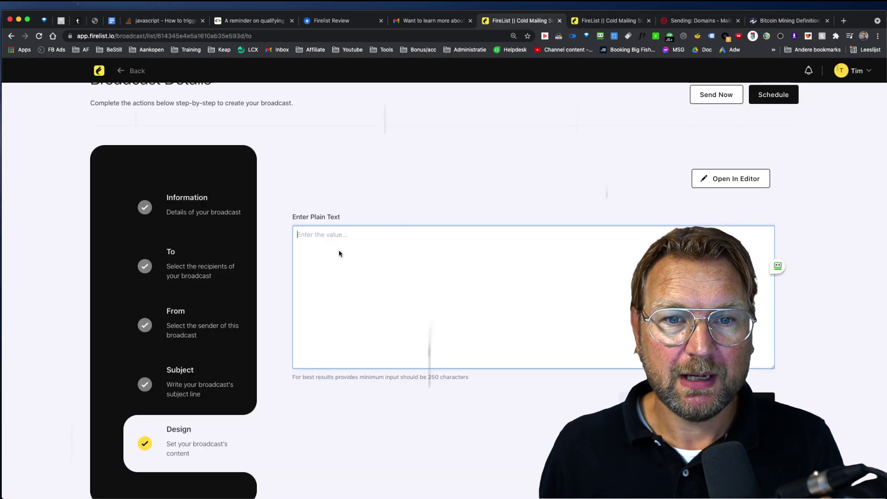
{"action": "type", "text": "What Is Bitcoin Mining? Chances are you hear the phrase \"bitcoin mining\" and your mind begins to wander to the Western fantasy of pickaxes, dirt, and happy prospectors. As it turns out, that analogy isn’t too far off.  Bitcoin mining is performed by high-powered computers that solve complex computational math problems; these problems are so complex that they cannot be solved by hand and are complicated enough to tax even incredibly powerful computers."}
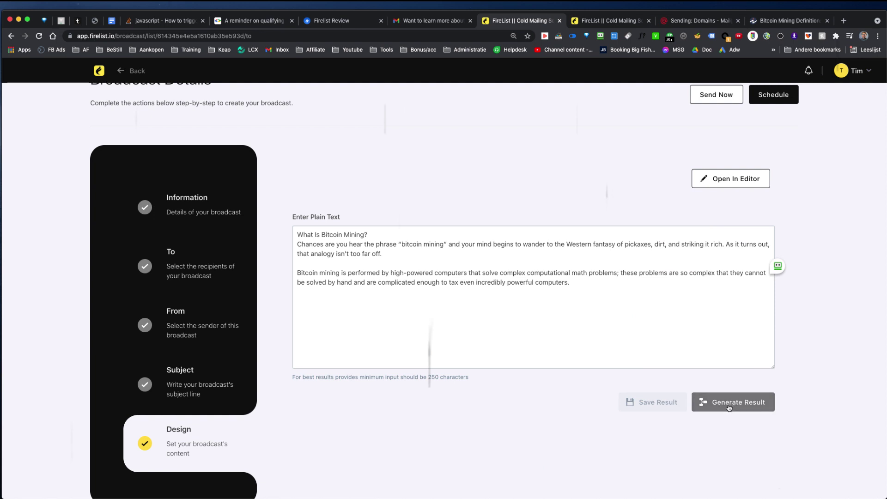
{"action": "left_click", "coordinate": [728, 407]}
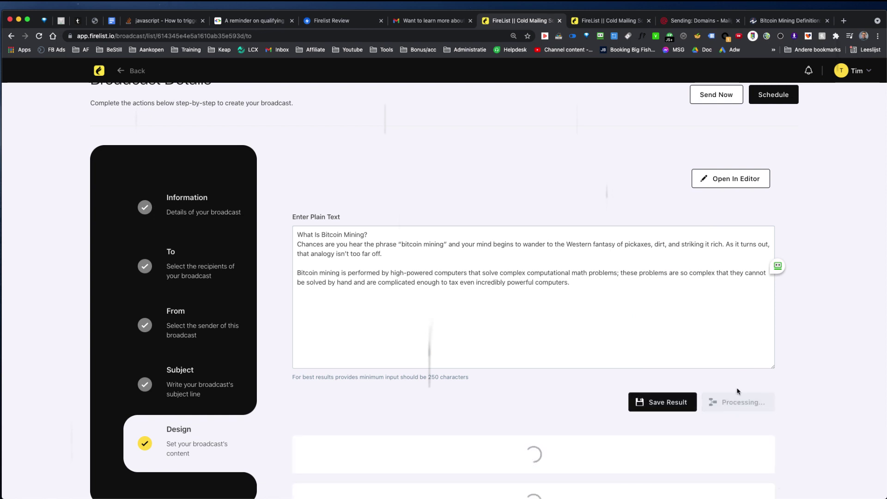
Review the AI tags and emotion predictions, highlighting the neutral- and positive-rated sentences.
{"action": "scroll", "coordinate": [754, 360], "scroll_direction": "down", "scroll_amount": 4}
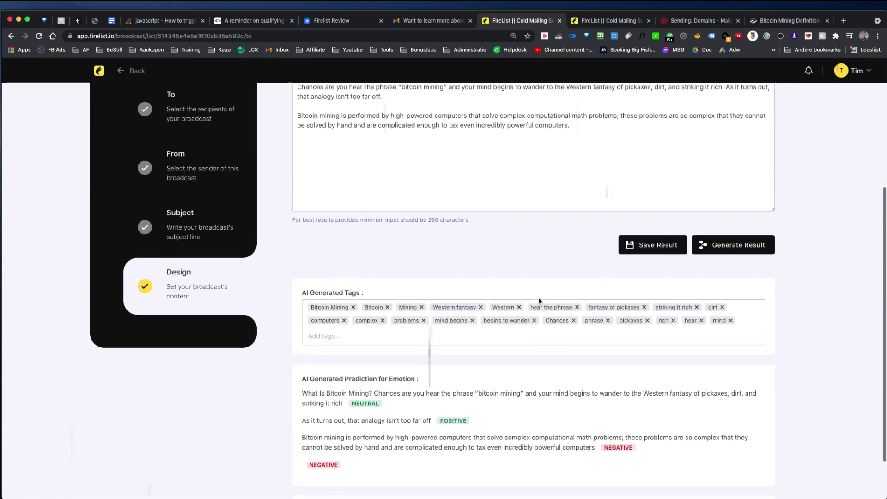
{"action": "scroll", "coordinate": [539, 301], "scroll_direction": "down", "scroll_amount": 1}
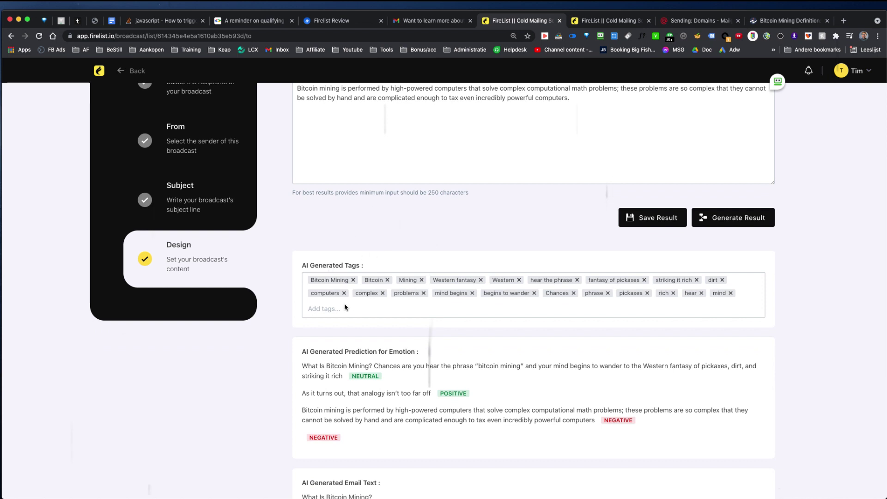
{"action": "scroll", "coordinate": [361, 298], "scroll_direction": "down", "scroll_amount": 3}
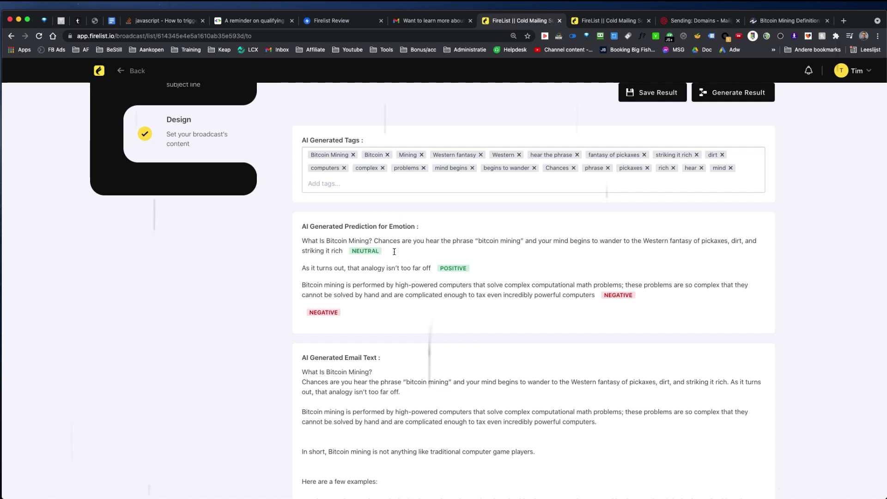
{"action": "left_click_drag", "start_coordinate": [410, 254], "coordinate": [300, 252]}
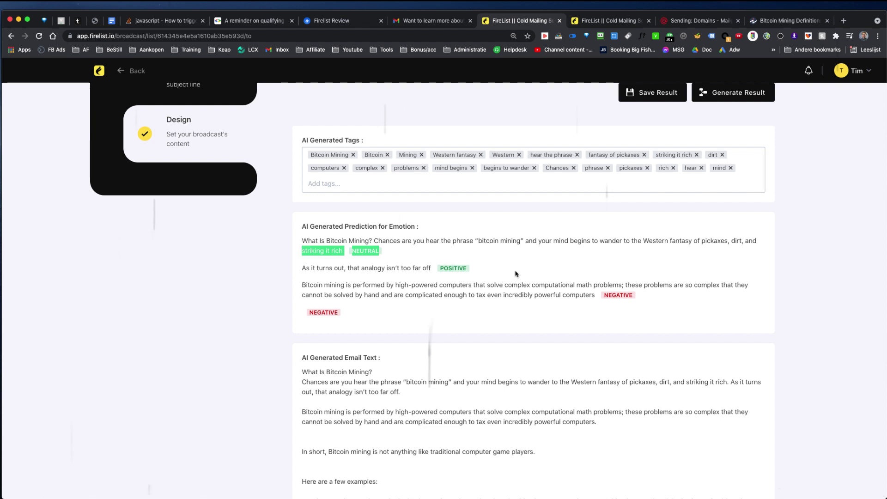
{"action": "left_click_drag", "start_coordinate": [516, 273], "coordinate": [289, 273]}
{"action": "left_click", "coordinate": [658, 297]}
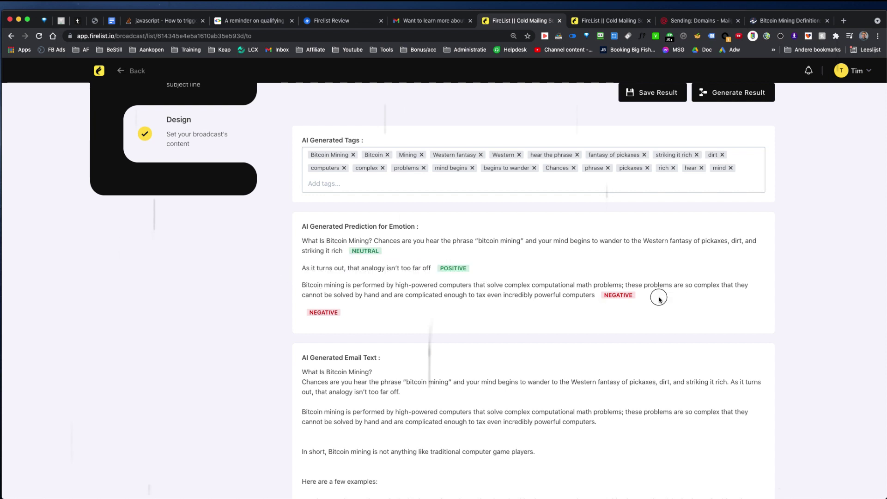
{"action": "left_click_drag", "start_coordinate": [659, 298], "coordinate": [331, 283]}
{"action": "left_click", "coordinate": [524, 236]}
Read through the generated email text, highlighting its two-players example paragraph.
{"action": "scroll", "coordinate": [524, 236], "scroll_direction": "up", "scroll_amount": 1}
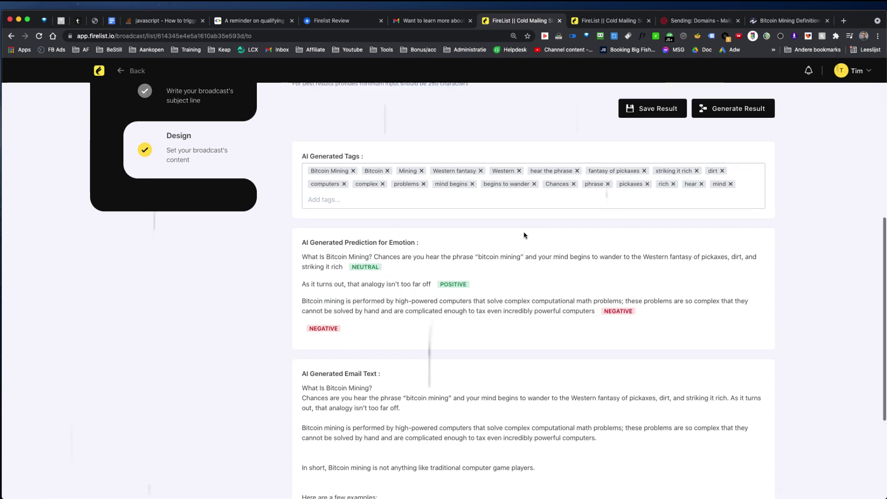
{"action": "scroll", "coordinate": [524, 236], "scroll_direction": "up", "scroll_amount": 4}
{"action": "scroll", "coordinate": [549, 204], "scroll_direction": "down", "scroll_amount": 2}
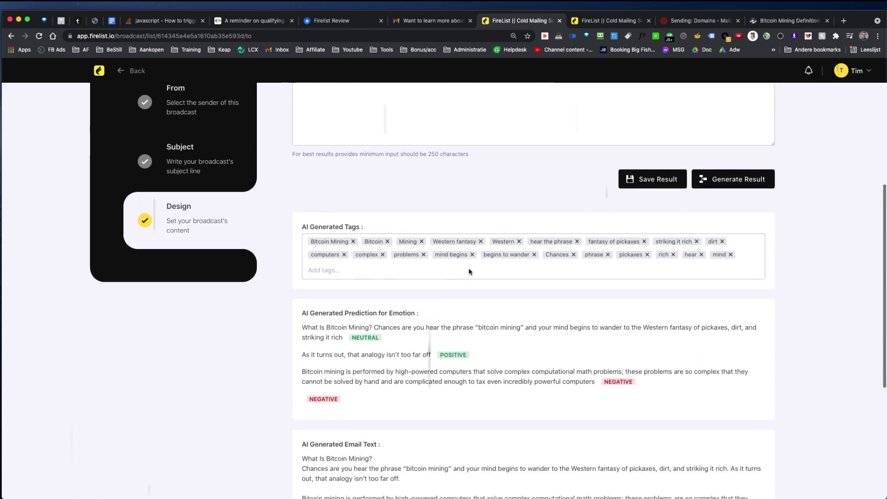
{"action": "scroll", "coordinate": [469, 271], "scroll_direction": "down", "scroll_amount": 1}
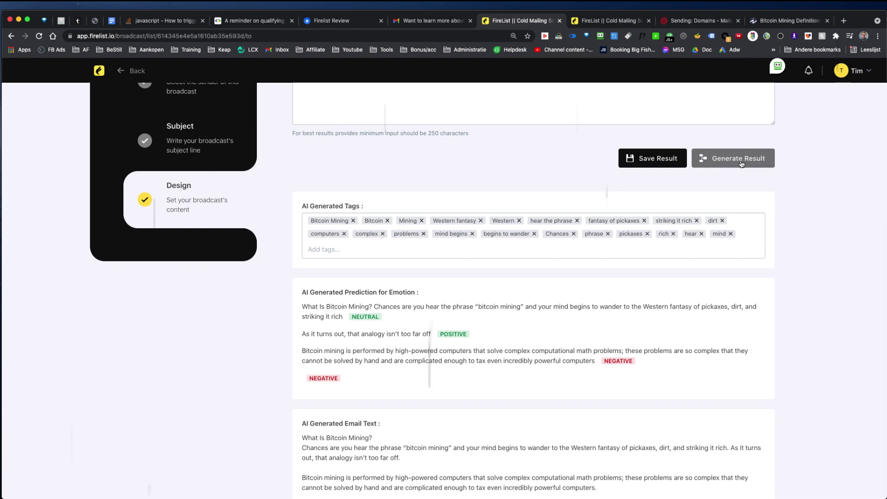
{"action": "scroll", "coordinate": [659, 256], "scroll_direction": "down", "scroll_amount": 4}
{"action": "scroll", "coordinate": [653, 176], "scroll_direction": "down", "scroll_amount": 2}
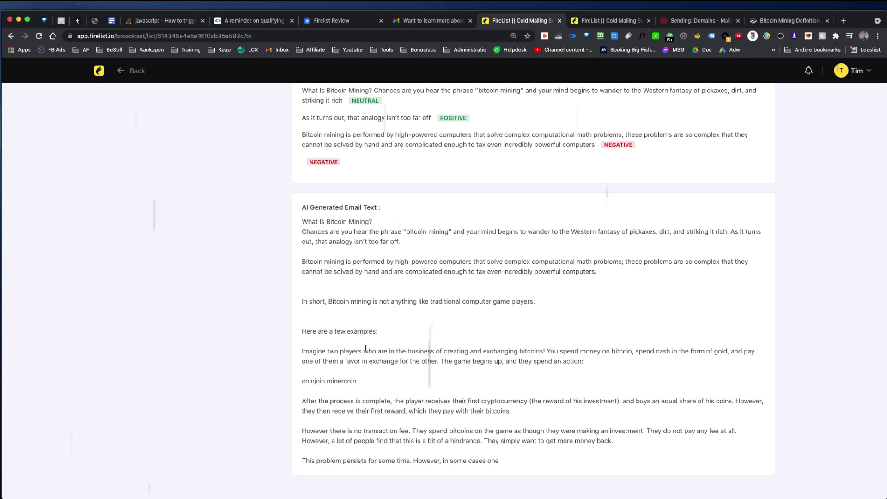
{"action": "left_click_drag", "start_coordinate": [311, 349], "coordinate": [619, 366]}
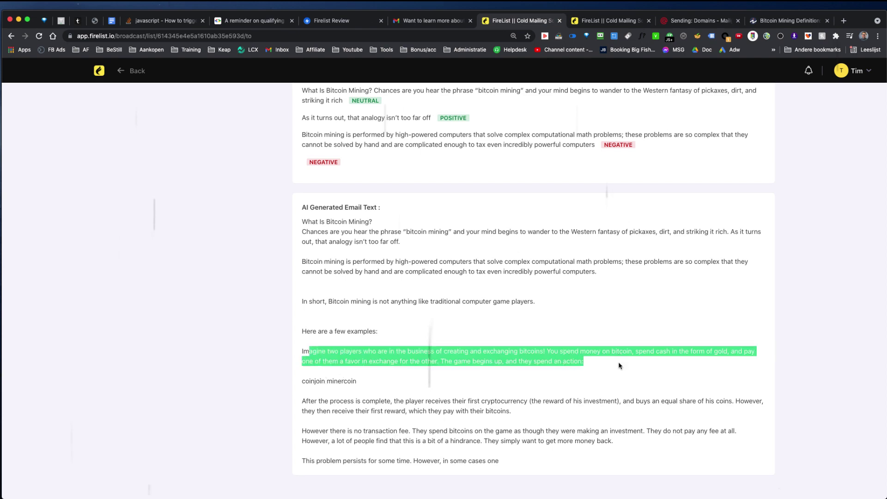
{"action": "scroll", "coordinate": [619, 365], "scroll_direction": "up", "scroll_amount": 8}
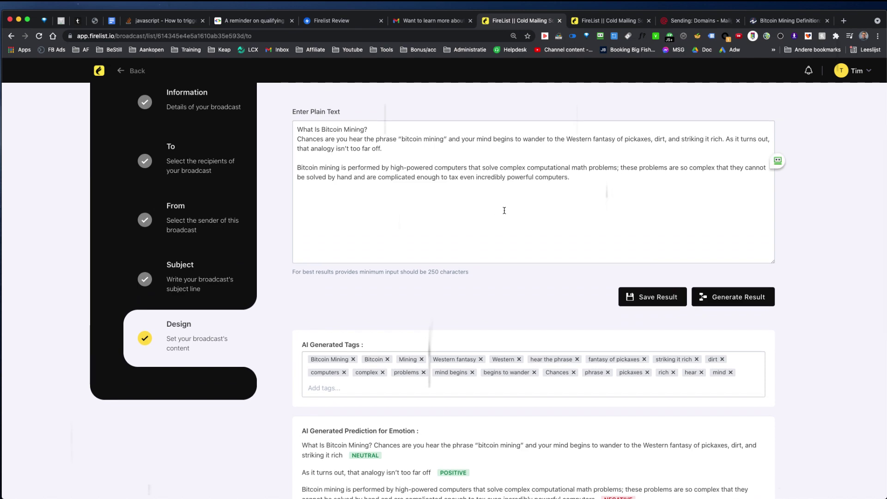
{"action": "scroll", "coordinate": [521, 254], "scroll_direction": "down", "scroll_amount": 8}
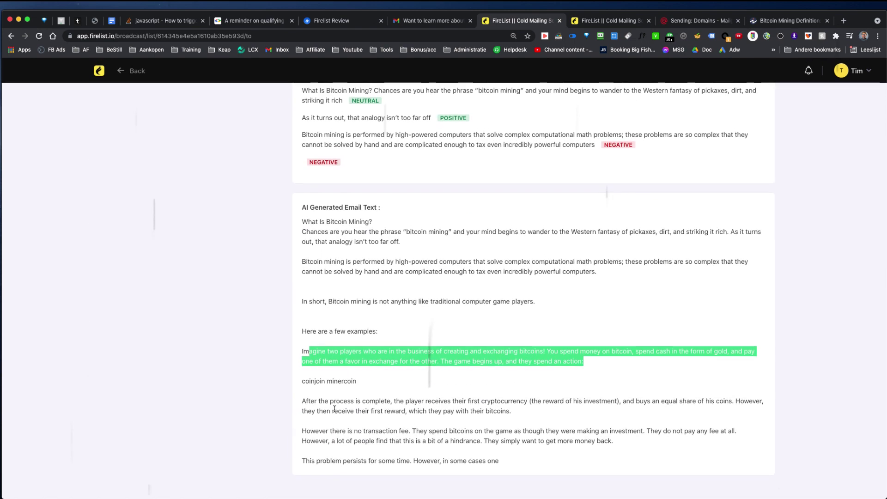
{"action": "scroll", "coordinate": [429, 351], "scroll_direction": "up", "scroll_amount": 10}
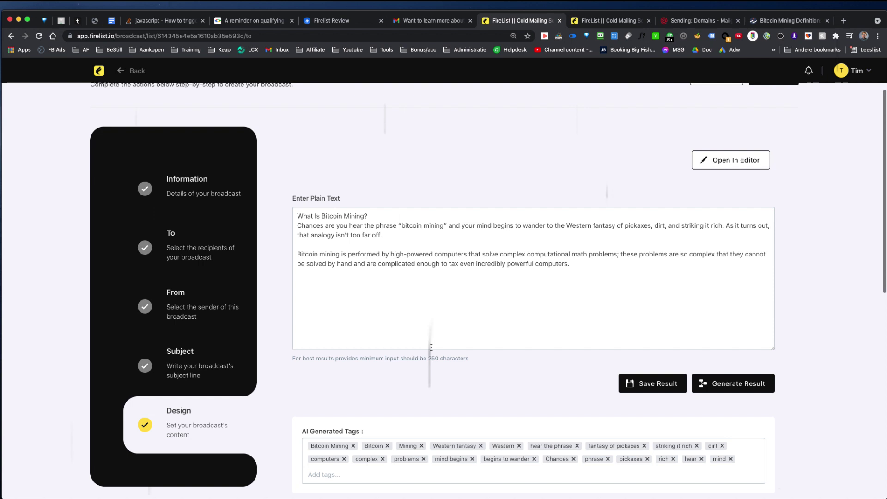
Save the generated result and view the Bitcoin mining content in the Review broadcast editor.
{"action": "left_click", "coordinate": [656, 383]}
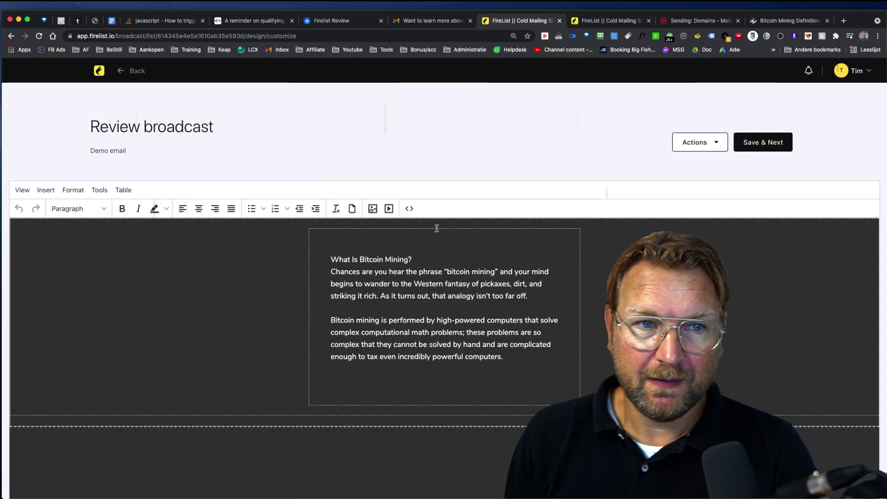
{"action": "scroll", "coordinate": [484, 259], "scroll_direction": "down", "scroll_amount": 2}
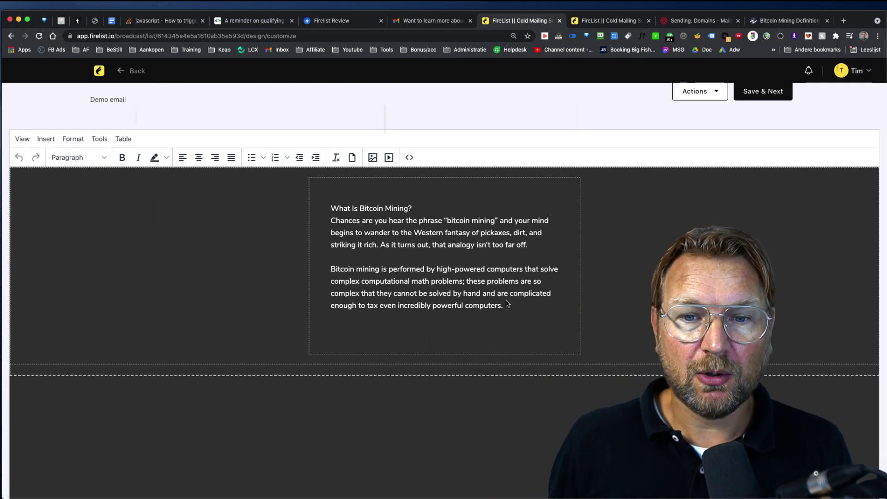
{"action": "left_click", "coordinate": [508, 304]}
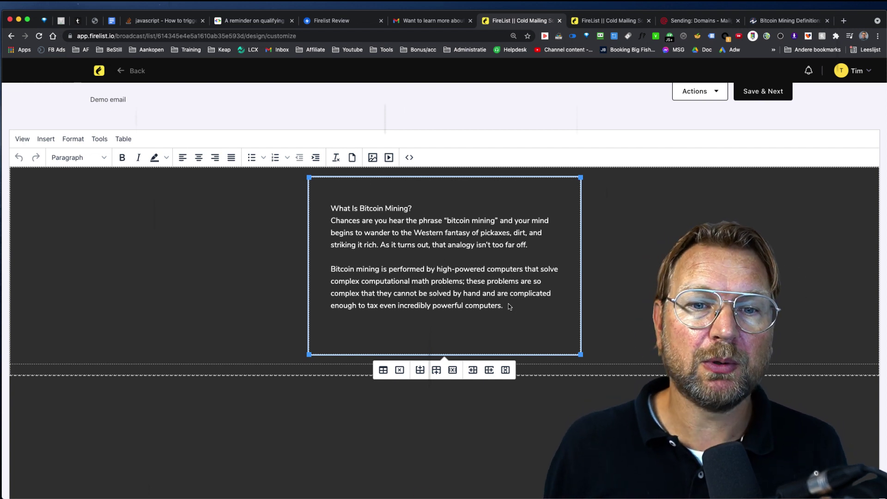
{"action": "scroll", "coordinate": [508, 303], "scroll_direction": "up", "scroll_amount": 2}
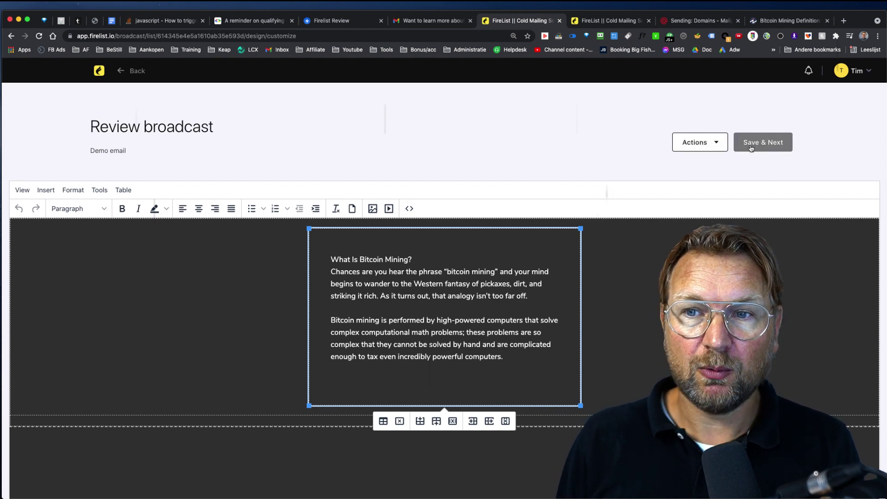
{"action": "left_click", "coordinate": [694, 142]}
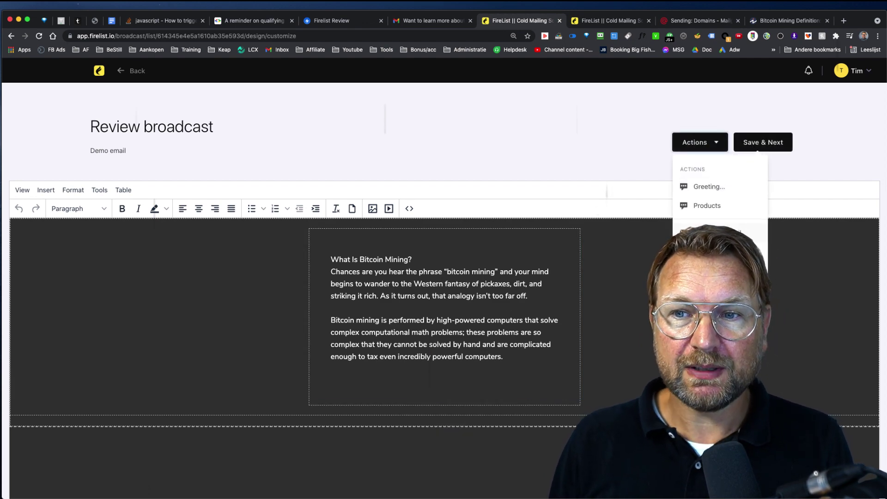
Send a test of the Demo email to the reviewer's e-mail address and close the dialog.
{"action": "left_click", "coordinate": [706, 232]}
{"action": "left_click", "coordinate": [383, 214]}
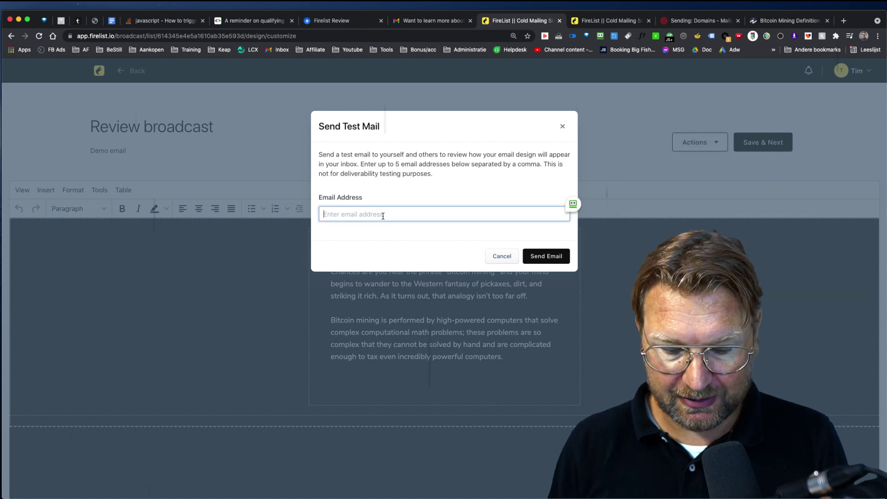
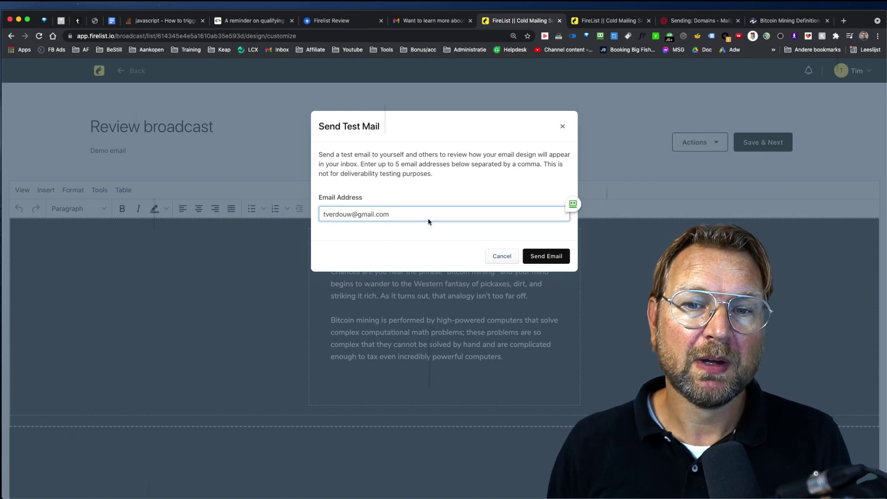
{"action": "left_click", "coordinate": [545, 256]}
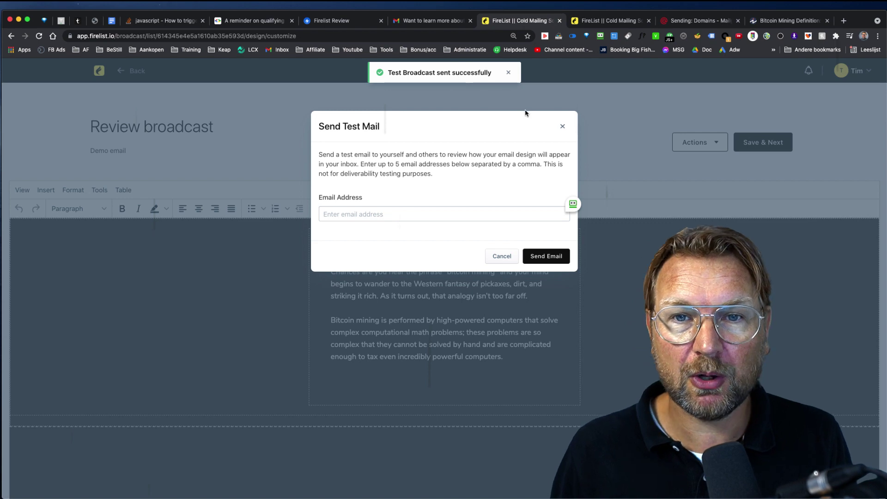
{"action": "left_click", "coordinate": [562, 126]}
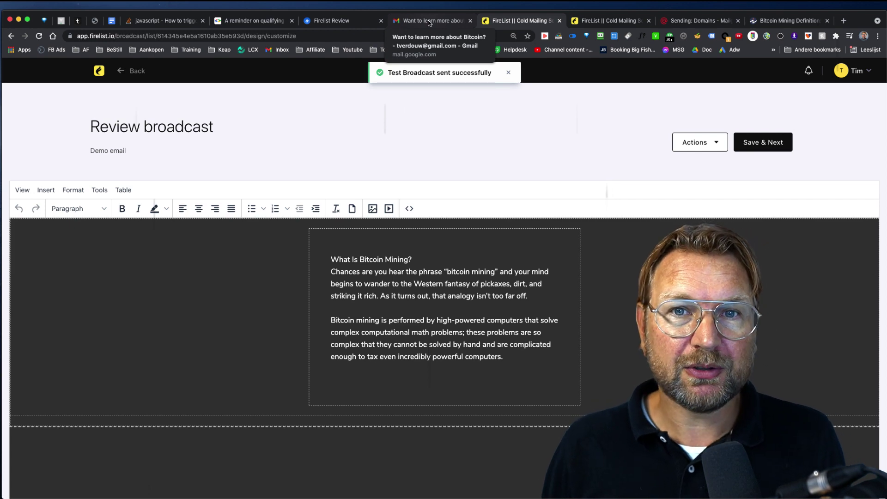
Open the Demo email in the Gmail inbox, check its Bitcoin mining body and footer address, then return to FireList.
{"action": "left_click", "coordinate": [429, 21]}
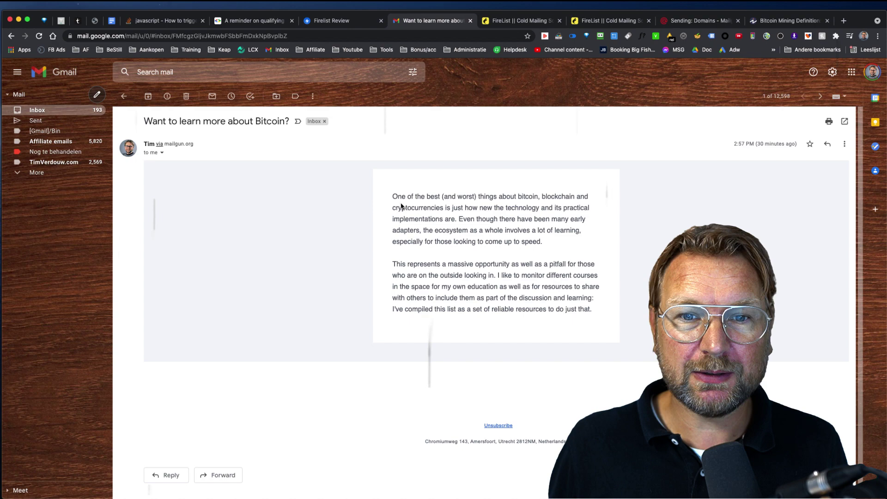
{"action": "left_click", "coordinate": [36, 111]}
{"action": "scroll", "coordinate": [231, 256], "scroll_direction": "down", "scroll_amount": 3}
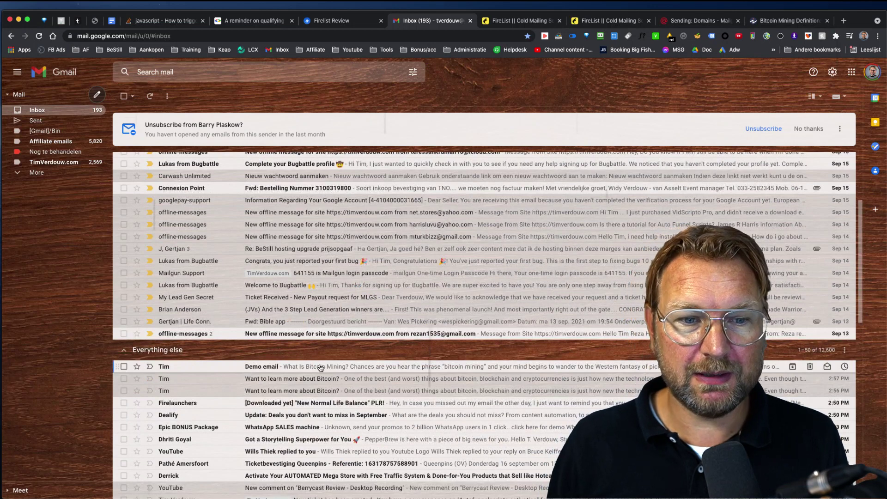
{"action": "left_click", "coordinate": [320, 368]}
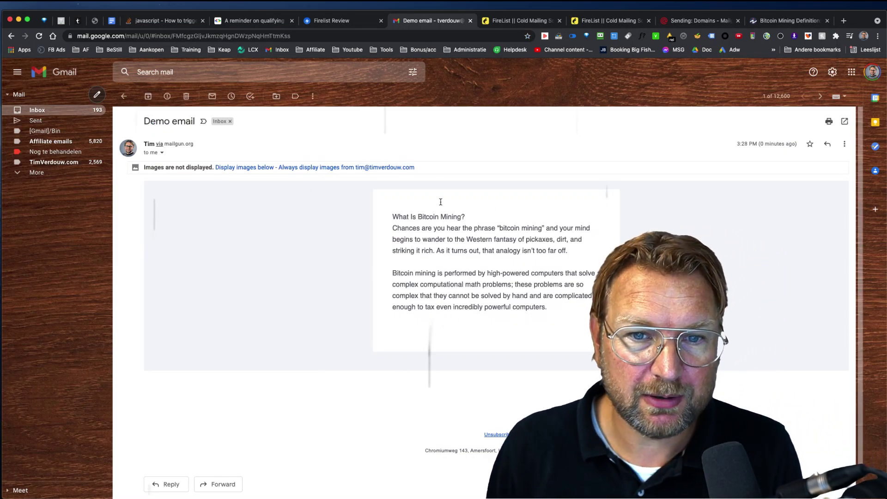
{"action": "left_click_drag", "start_coordinate": [396, 217], "coordinate": [565, 310]}
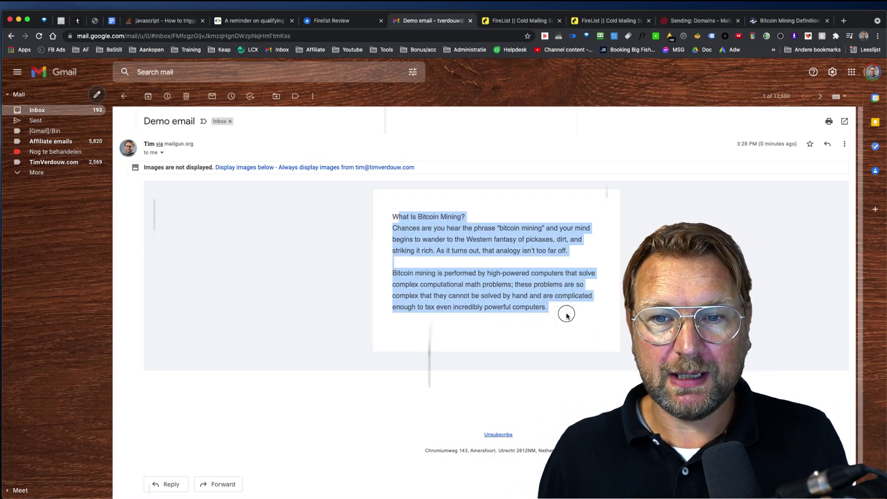
{"action": "scroll", "coordinate": [533, 271], "scroll_direction": "down", "scroll_amount": 1}
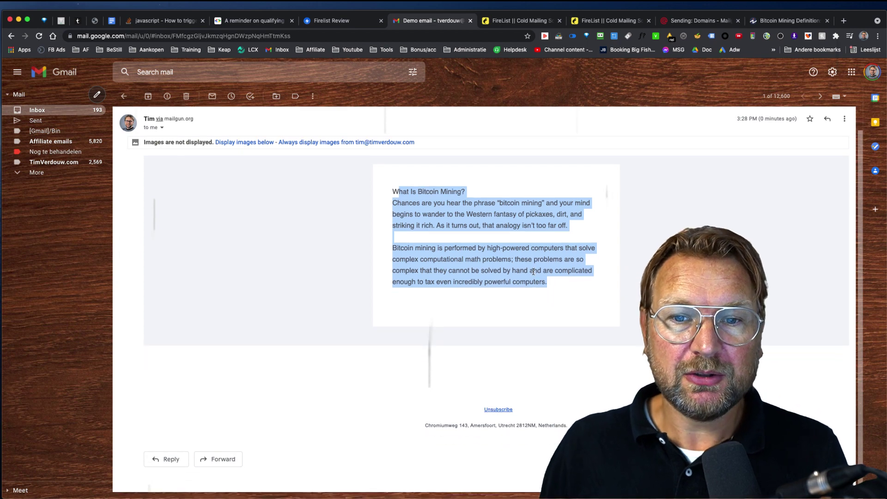
{"action": "left_click", "coordinate": [556, 331]}
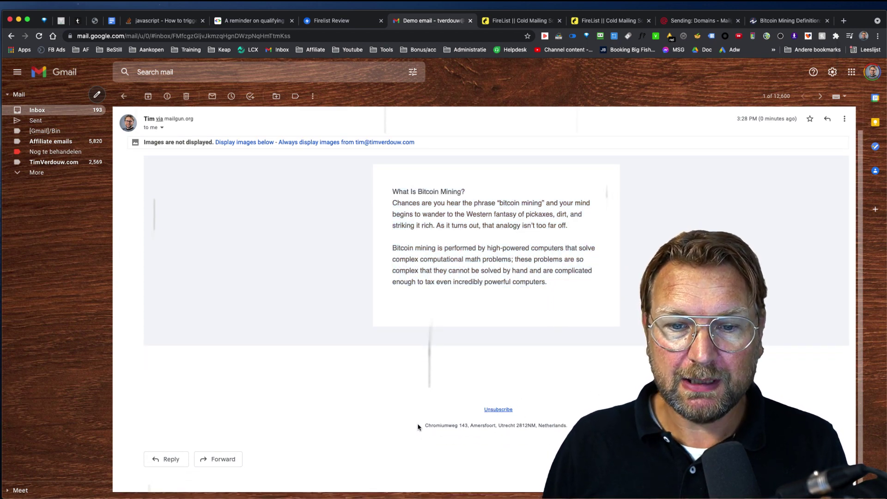
{"action": "left_click_drag", "start_coordinate": [418, 427], "coordinate": [568, 425]}
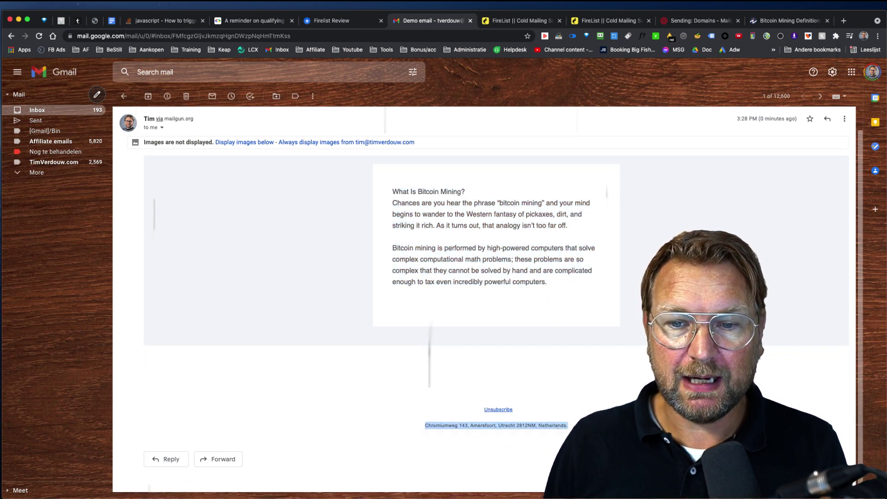
{"action": "left_click", "coordinate": [516, 22]}
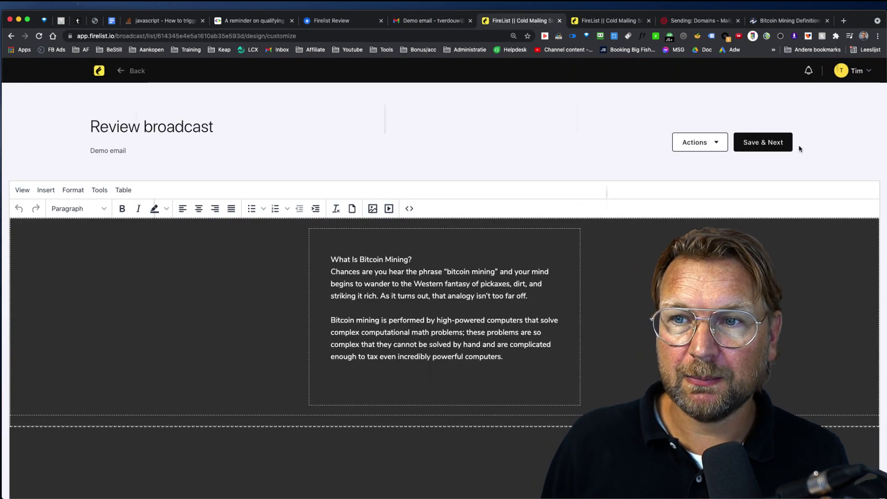
Save the Review broadcast design and continue to its Broadcast Details.
{"action": "left_click", "coordinate": [773, 142]}
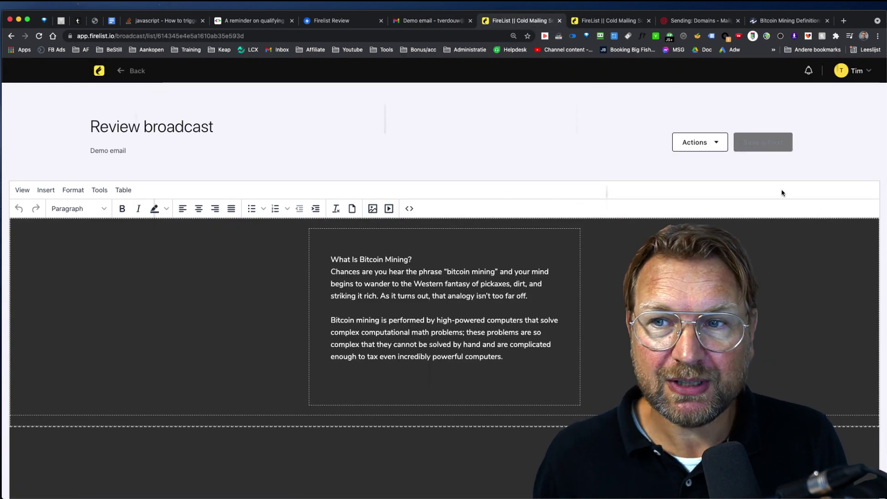
{"action": "scroll", "coordinate": [472, 331], "scroll_direction": "down", "scroll_amount": 2}
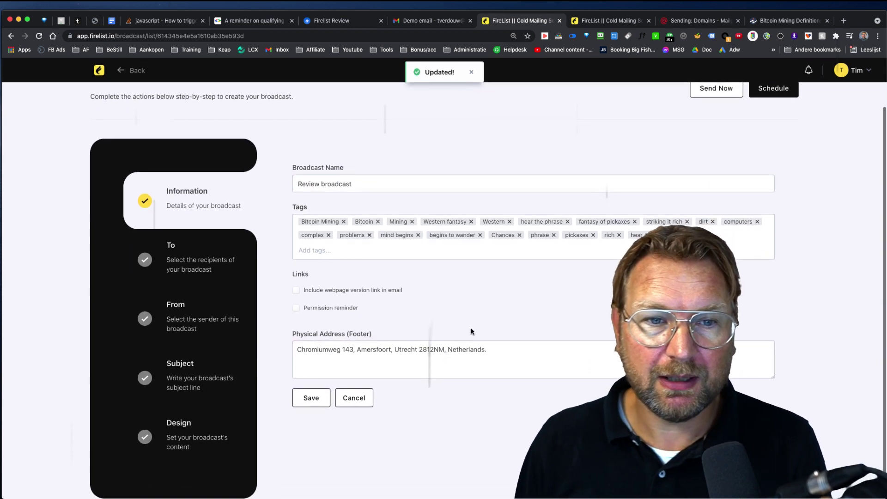
{"action": "scroll", "coordinate": [406, 348], "scroll_direction": "up", "scroll_amount": 2}
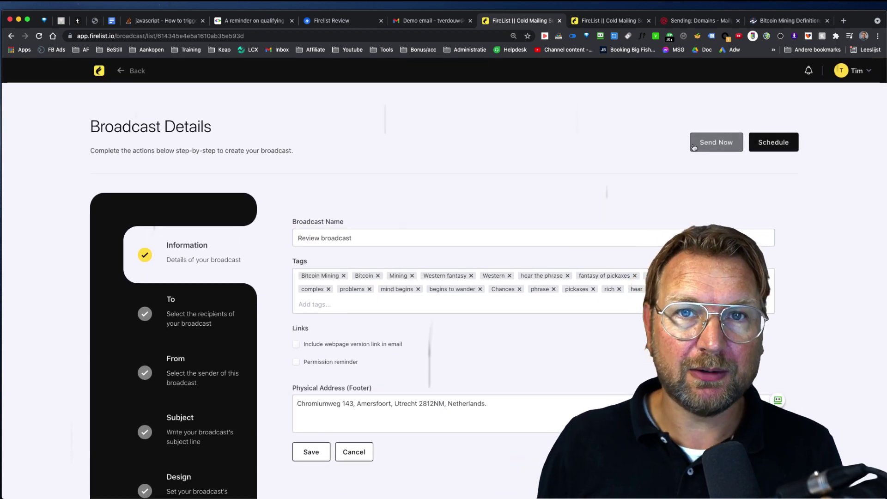
Try a September 17, 2:00 PM schedule, then close the dialog without scheduling.
{"action": "left_click", "coordinate": [788, 147]}
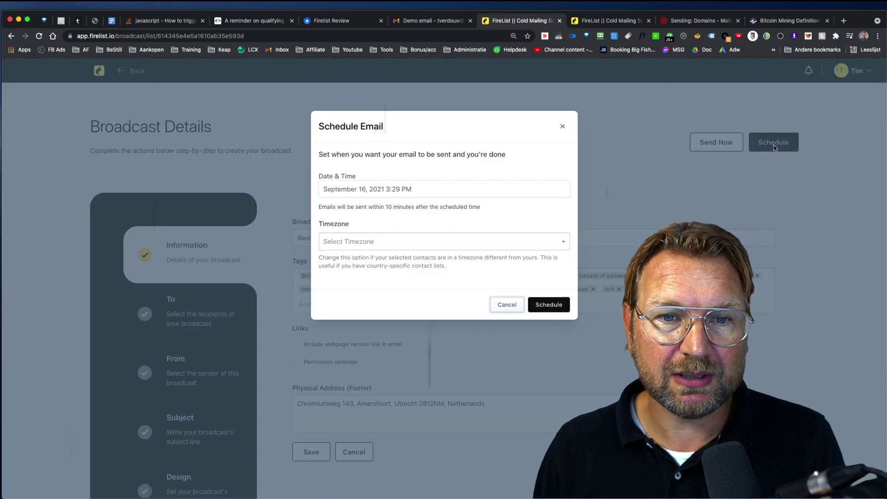
{"action": "left_click", "coordinate": [387, 193]}
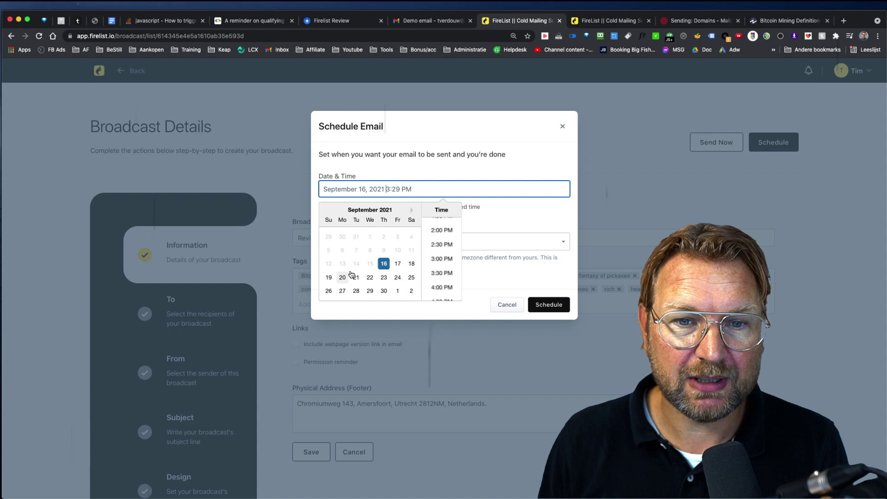
{"action": "left_click", "coordinate": [397, 263]}
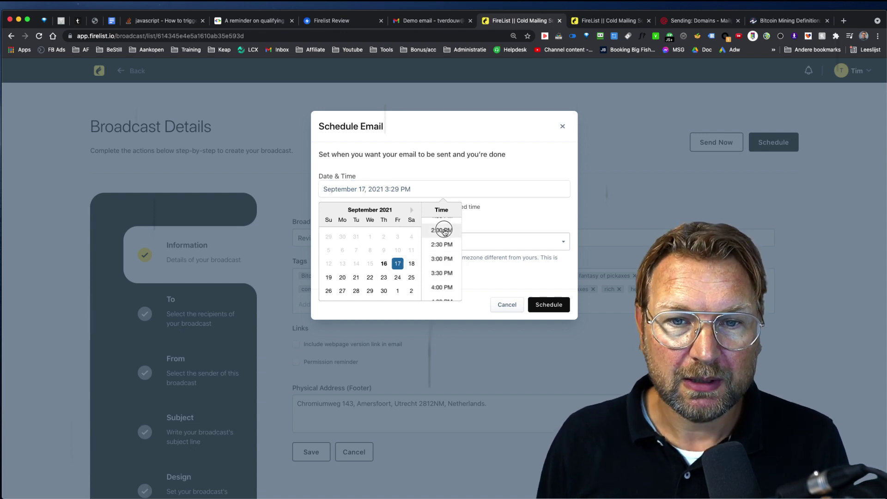
{"action": "left_click", "coordinate": [440, 230]}
{"action": "left_click", "coordinate": [441, 248]}
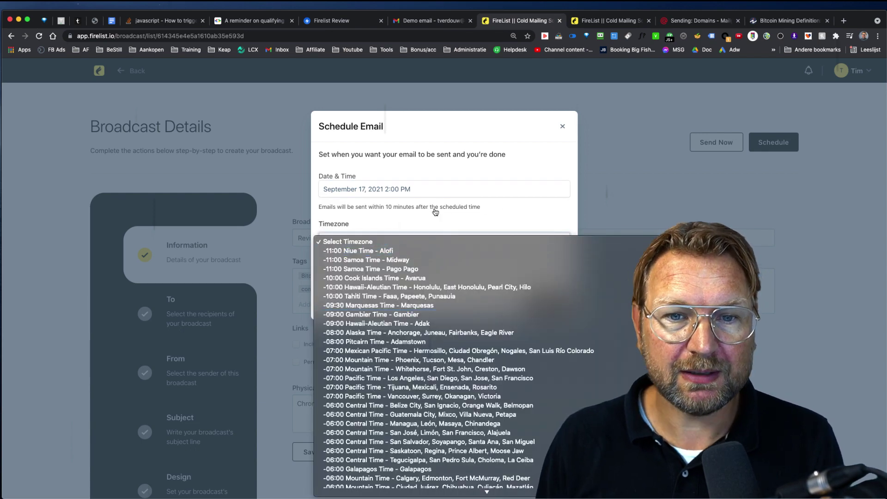
{"action": "left_click", "coordinate": [501, 212]}
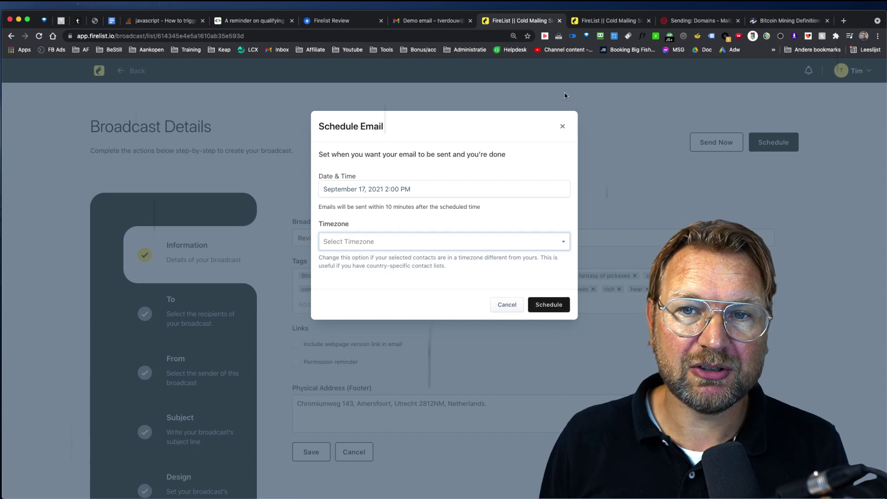
{"action": "left_click", "coordinate": [559, 123]}
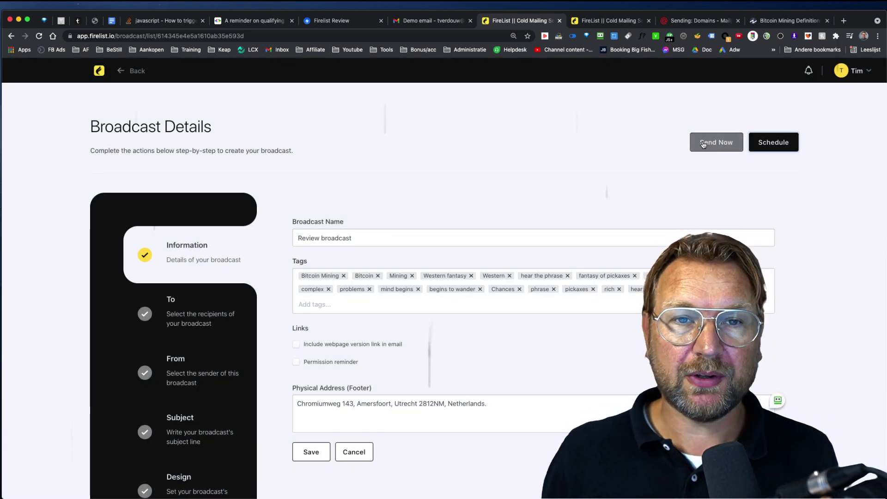
Send Review broadcast immediately to its 7 recipients and open the email's web version.
{"action": "left_click", "coordinate": [703, 144]}
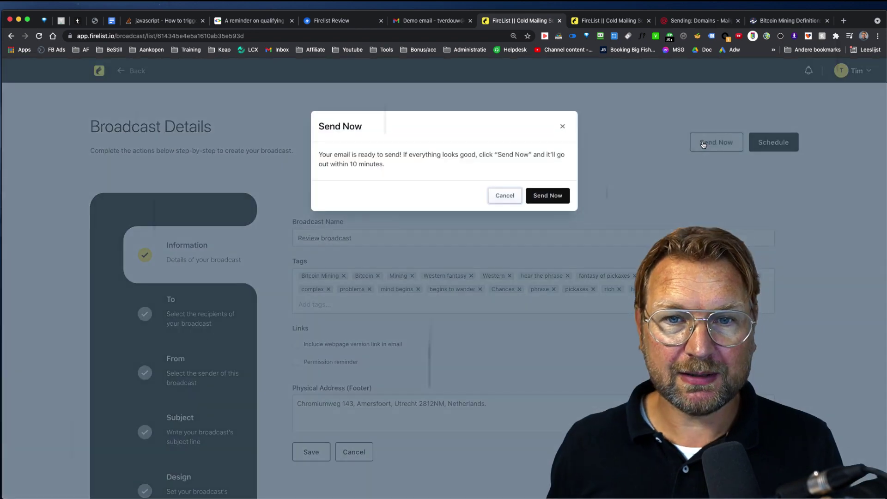
{"action": "left_click", "coordinate": [547, 196]}
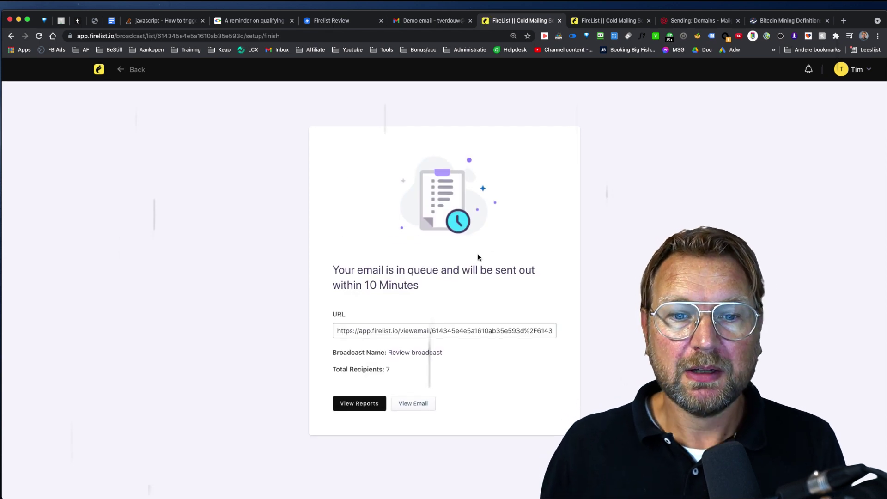
{"action": "left_click", "coordinate": [415, 404]}
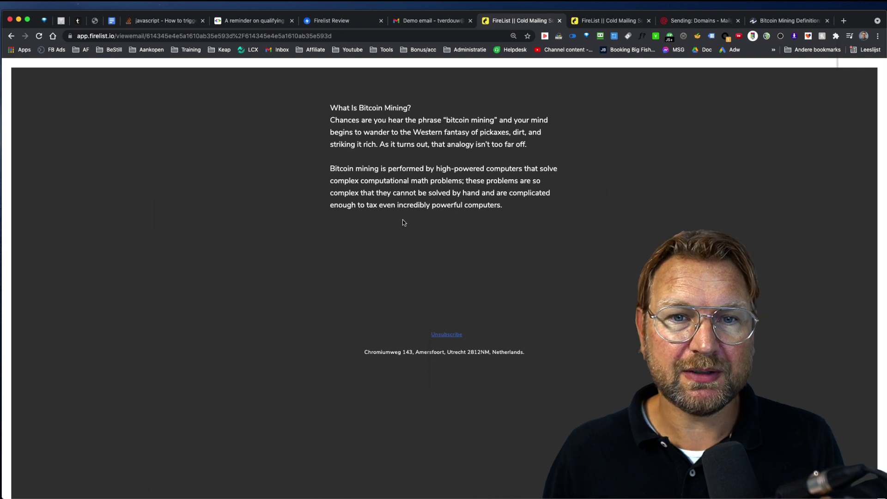
Open the Review broadcast's reports and scroll through its recipient, open and click counts.
{"action": "scroll", "coordinate": [403, 222], "scroll_direction": "left", "scroll_amount": 5}
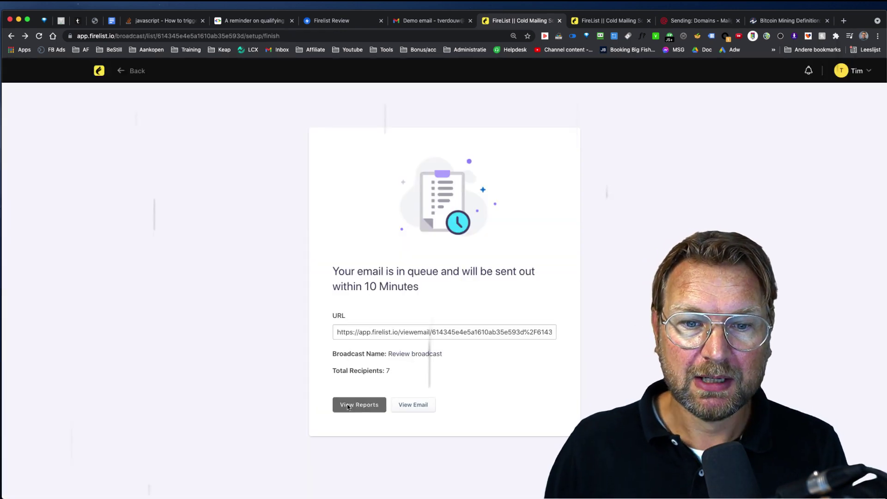
{"action": "left_click", "coordinate": [348, 405]}
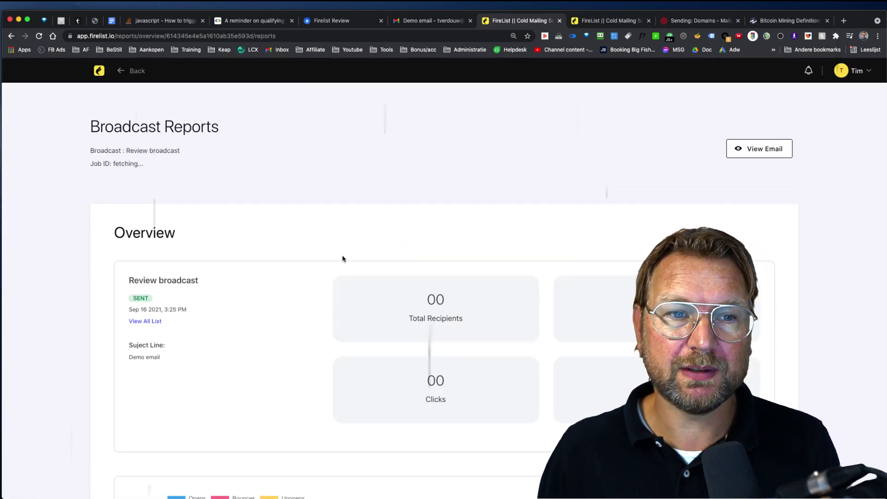
{"action": "scroll", "coordinate": [503, 262], "scroll_direction": "down", "scroll_amount": 5}
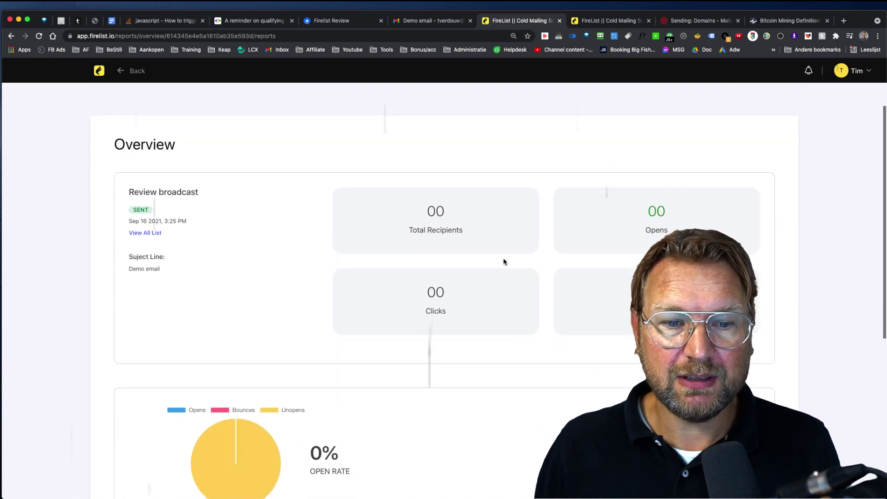
{"action": "scroll", "coordinate": [503, 262], "scroll_direction": "down", "scroll_amount": 1}
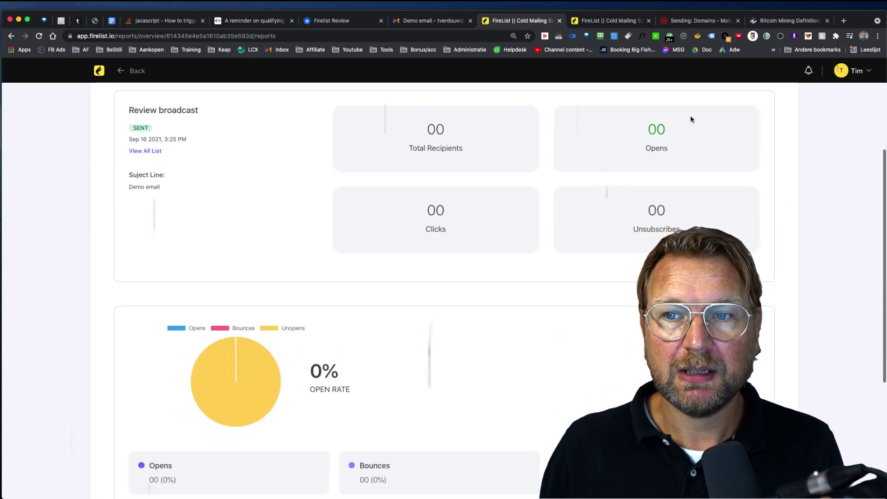
{"action": "scroll", "coordinate": [534, 213], "scroll_direction": "down", "scroll_amount": 5}
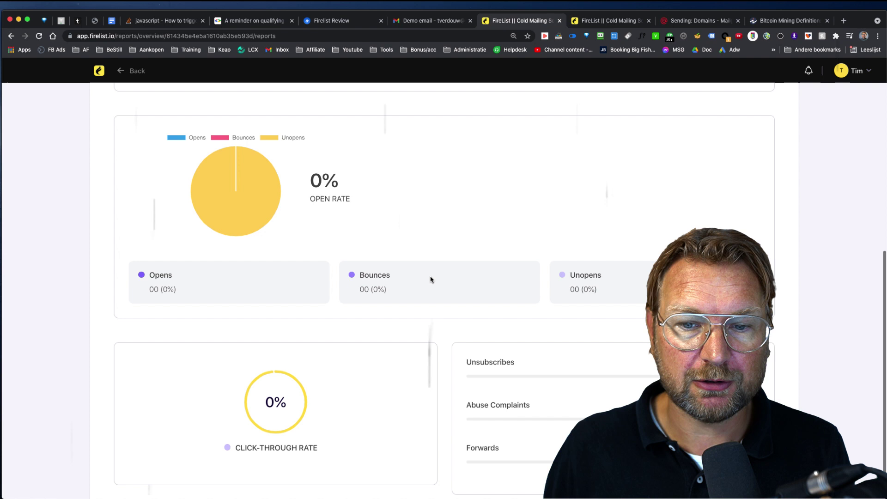
{"action": "scroll", "coordinate": [434, 277], "scroll_direction": "up", "scroll_amount": 10}
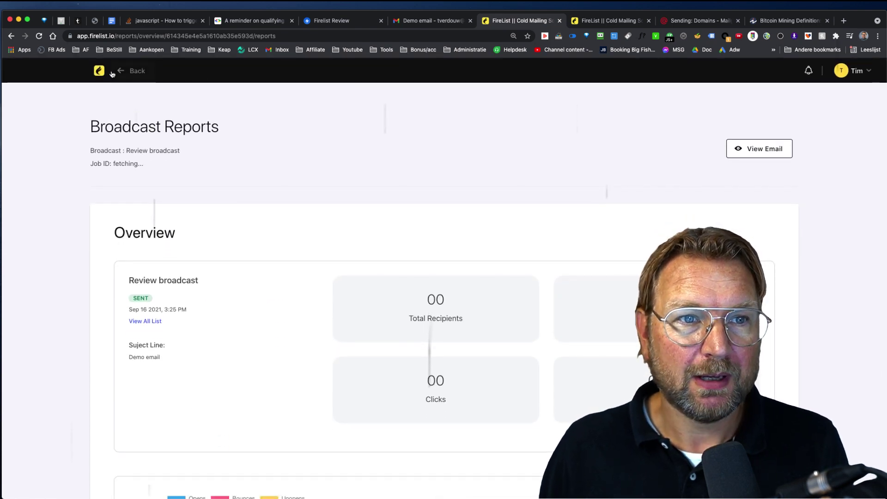
From the dashboard's Broadcasts list, create a Drag & Drop Editor broadcast named 'asdasdasd'.
{"action": "left_click", "coordinate": [101, 72]}
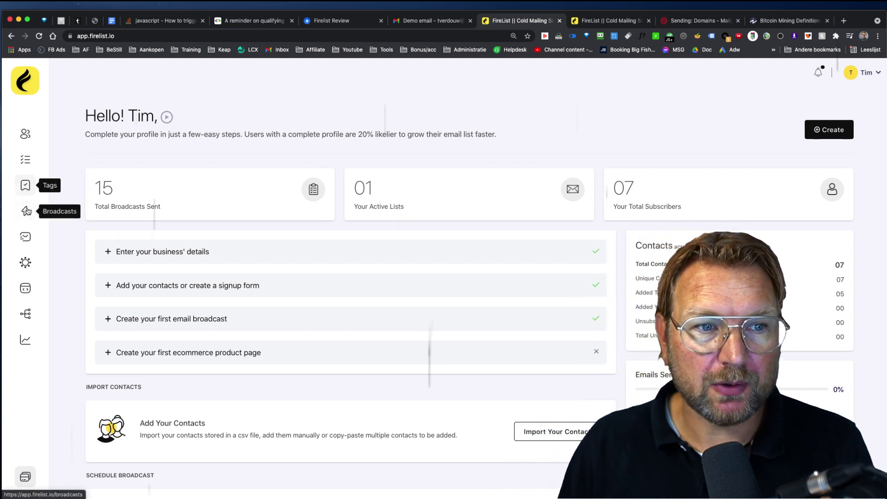
{"action": "left_click", "coordinate": [26, 211]}
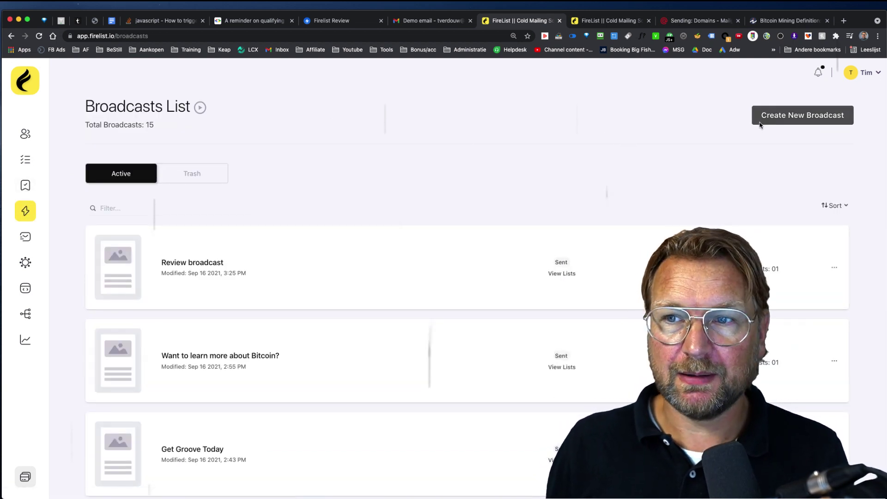
{"action": "left_click", "coordinate": [803, 117]}
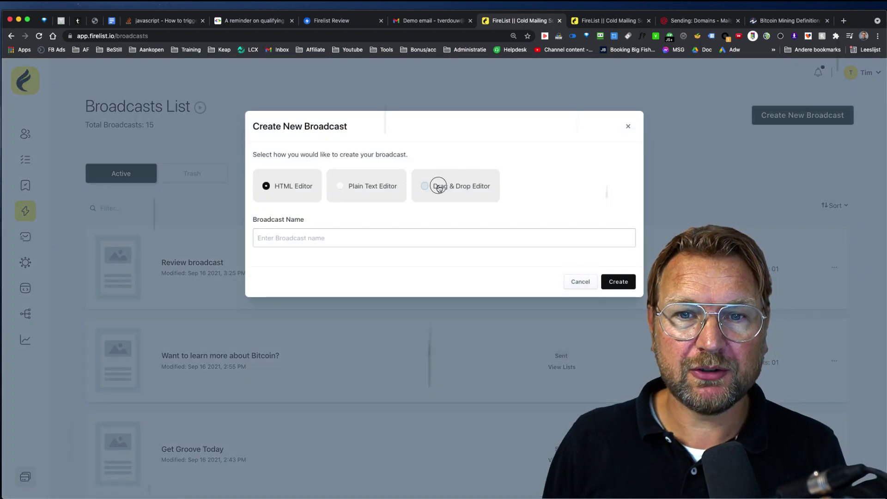
{"action": "left_click", "coordinate": [443, 184]}
{"action": "left_click", "coordinate": [325, 241]}
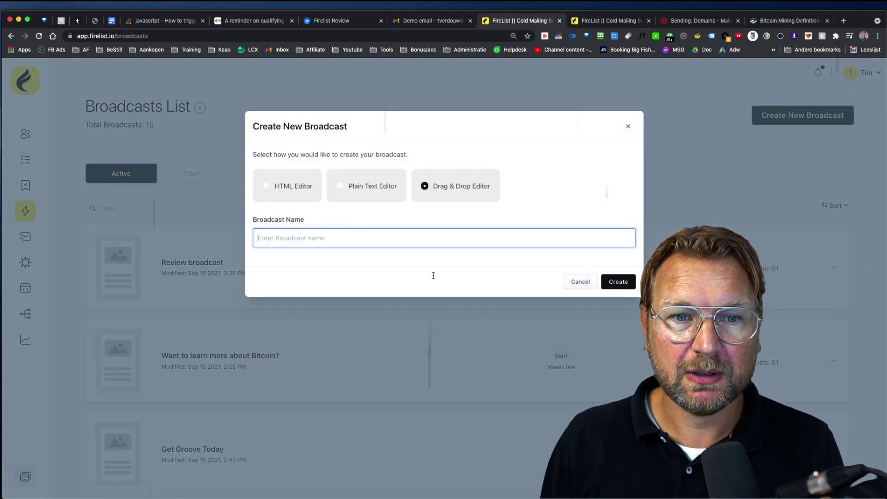
{"action": "type", "text": "asdasdasd"}
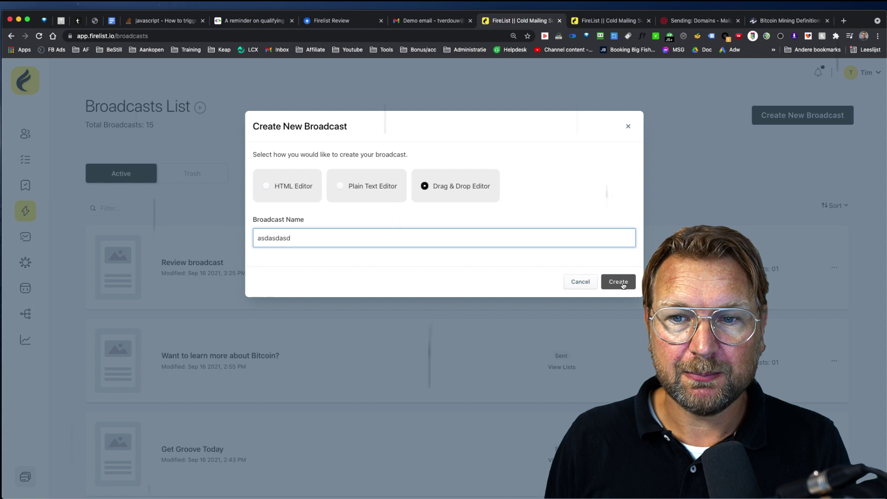
{"action": "left_click", "coordinate": [618, 282]}
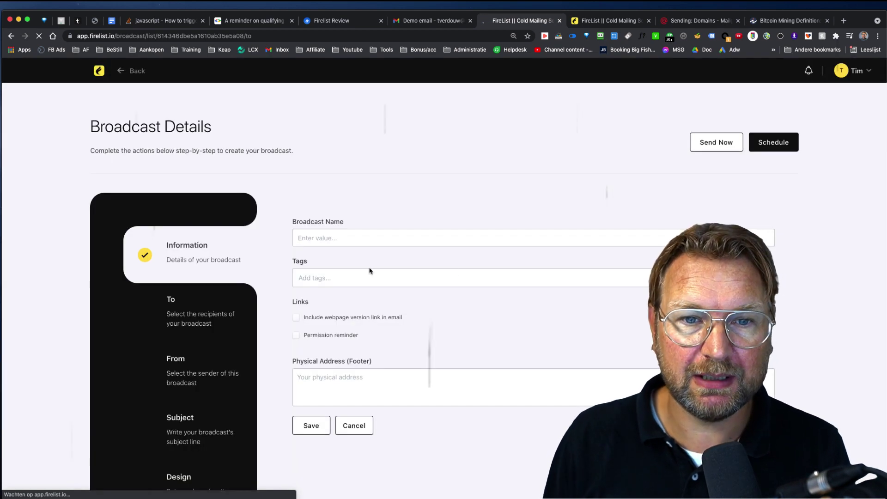
Confirm the broadcast name 'asdasdasd' and save the Information step.
{"action": "left_click", "coordinate": [351, 245]}
{"action": "type", "text": "asdasdasd"}
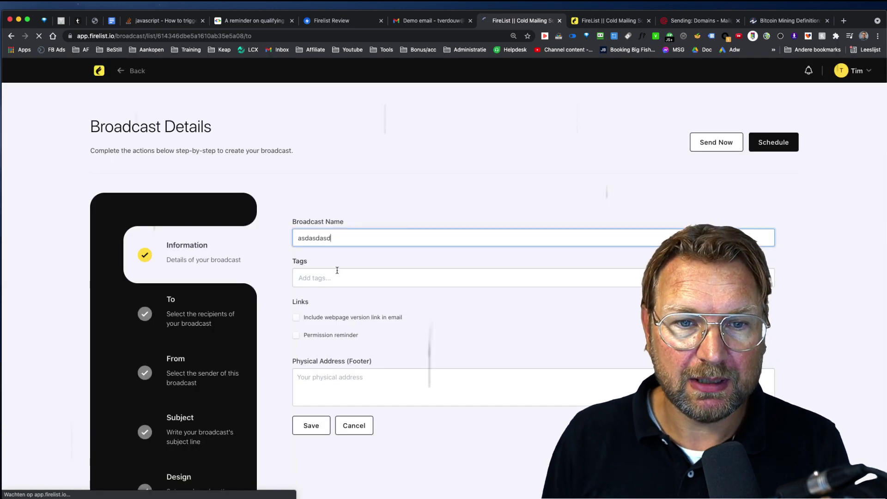
{"action": "double_click", "coordinate": [343, 237]}
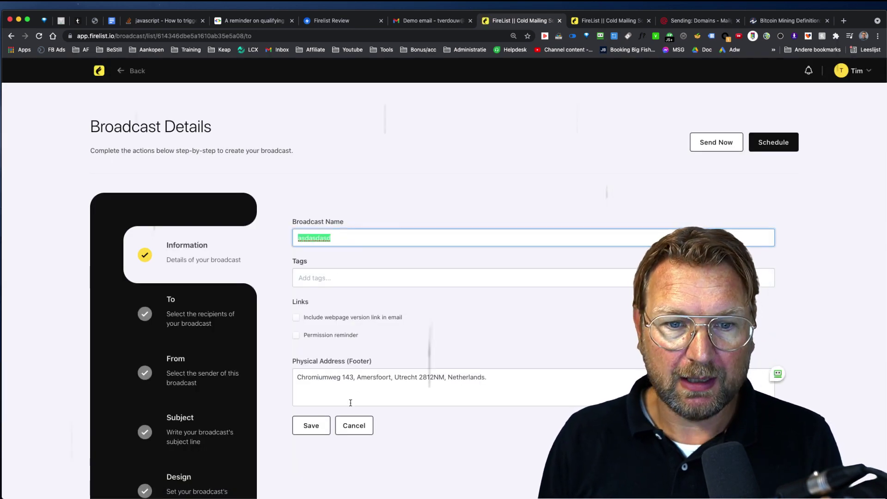
{"action": "left_click", "coordinate": [311, 425]}
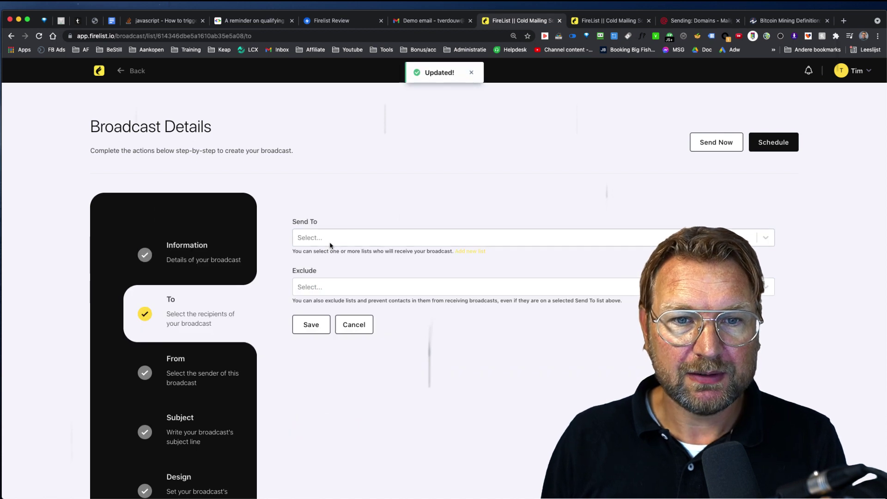
Choose a recipient list, keep the sender details, and paste in the subject line.
{"action": "left_click", "coordinate": [331, 244]}
{"action": "left_click", "coordinate": [321, 253]}
{"action": "left_click", "coordinate": [311, 324]}
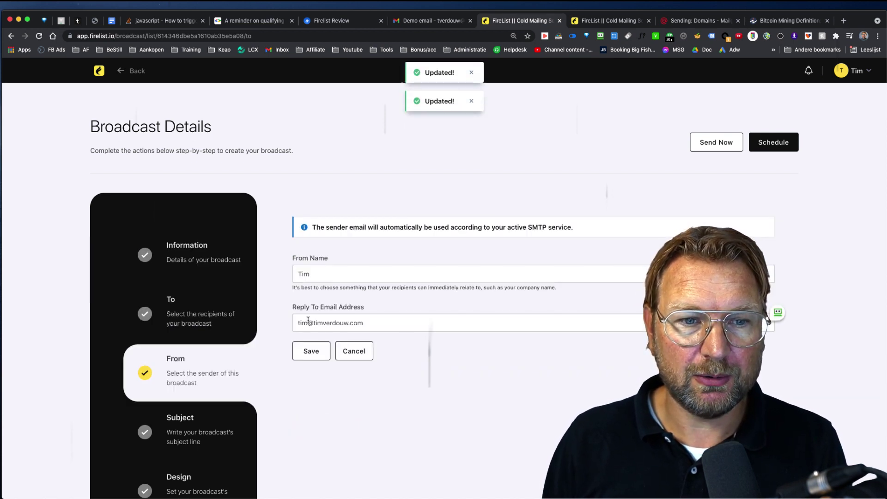
{"action": "left_click", "coordinate": [310, 351]}
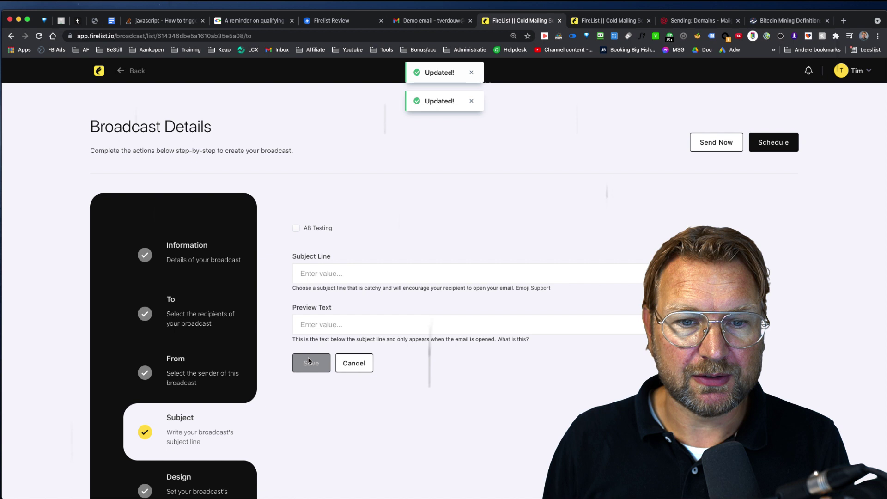
{"action": "left_click", "coordinate": [336, 278]}
{"action": "key", "text": "ctrl+v"}
{"action": "left_click", "coordinate": [304, 368]}
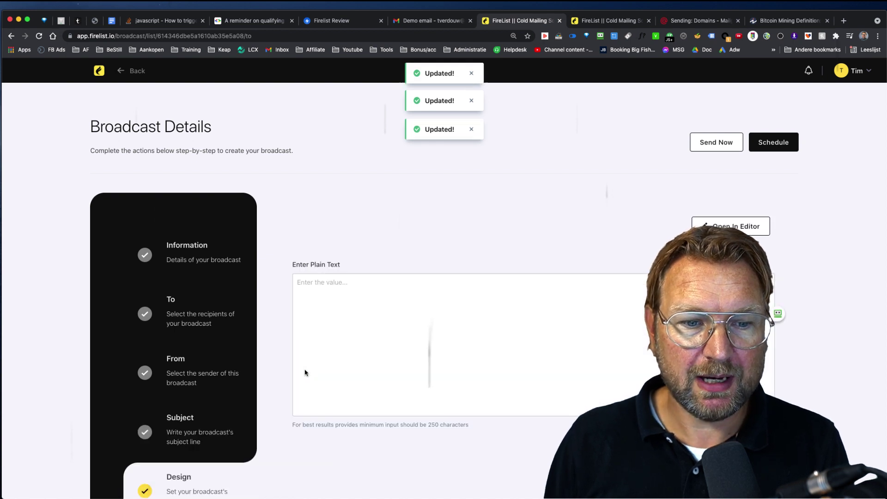
Enter 'adadasddqwrwe' as the plain-text email body and generate its tags.
{"action": "scroll", "coordinate": [305, 372], "scroll_direction": "down", "scroll_amount": 2}
{"action": "left_click", "coordinate": [508, 276]}
{"action": "type", "text": "a"}
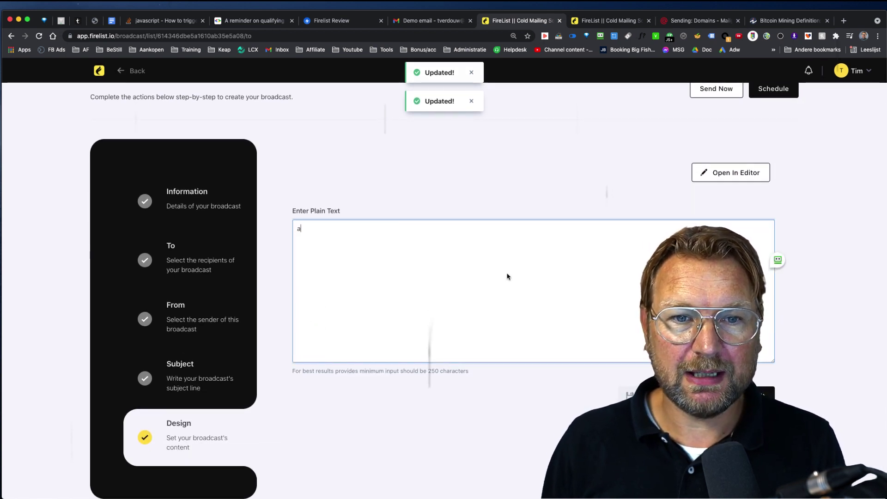
{"action": "type", "text": "dadasddqwrwe"}
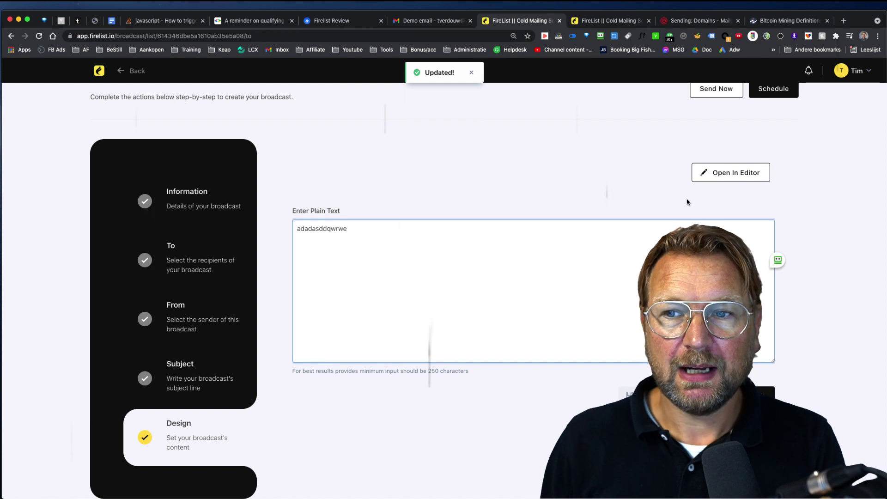
{"action": "left_click", "coordinate": [687, 202]}
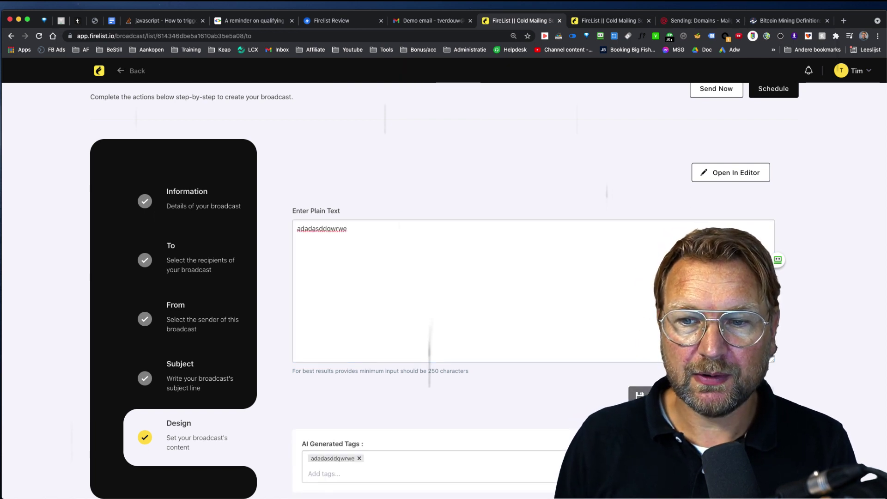
Use the Online Course Pro template for the email design, then return to the dashboard.
{"action": "left_click", "coordinate": [734, 173]}
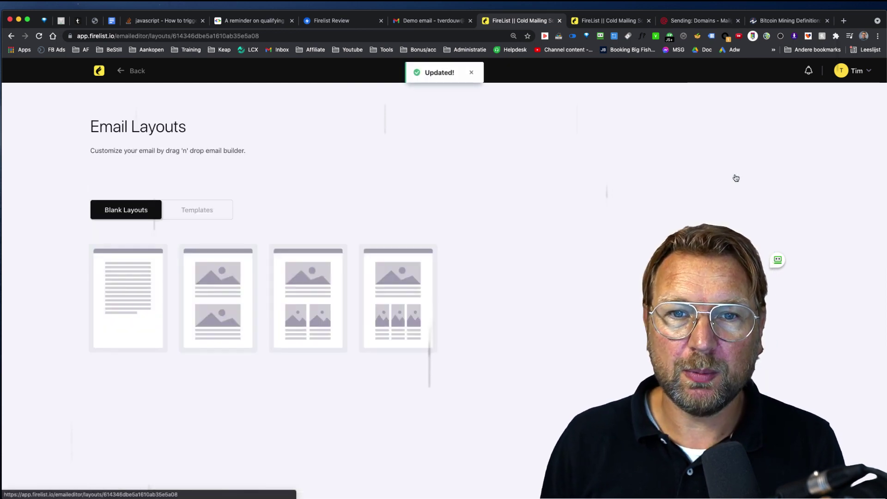
{"action": "left_click", "coordinate": [199, 214]}
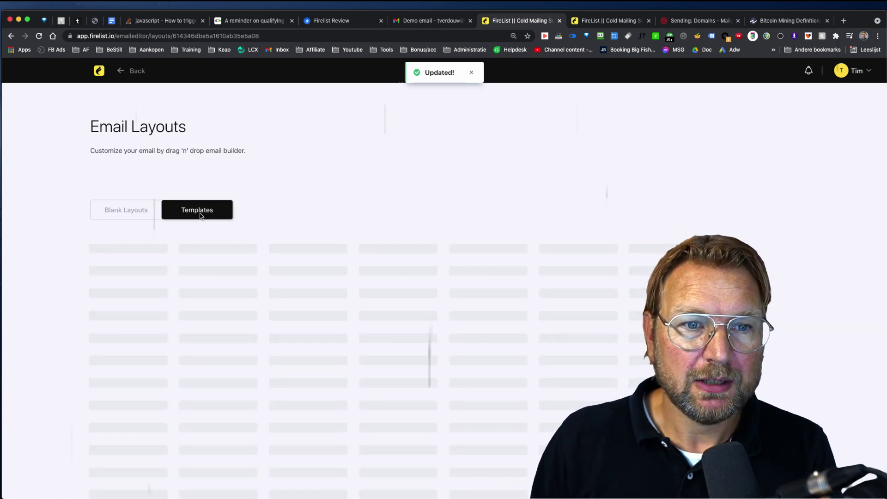
{"action": "scroll", "coordinate": [416, 243], "scroll_direction": "down", "scroll_amount": 4}
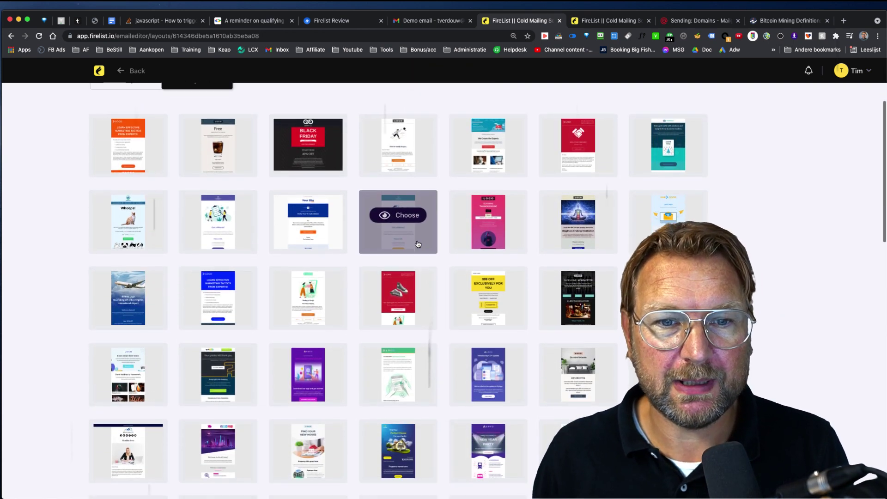
{"action": "mouse_move", "coordinate": [491, 146]}
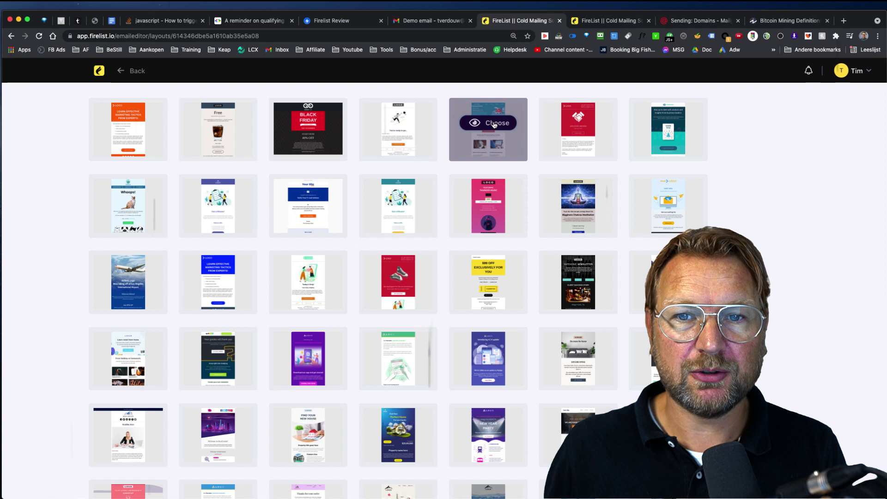
{"action": "left_click", "coordinate": [493, 124]}
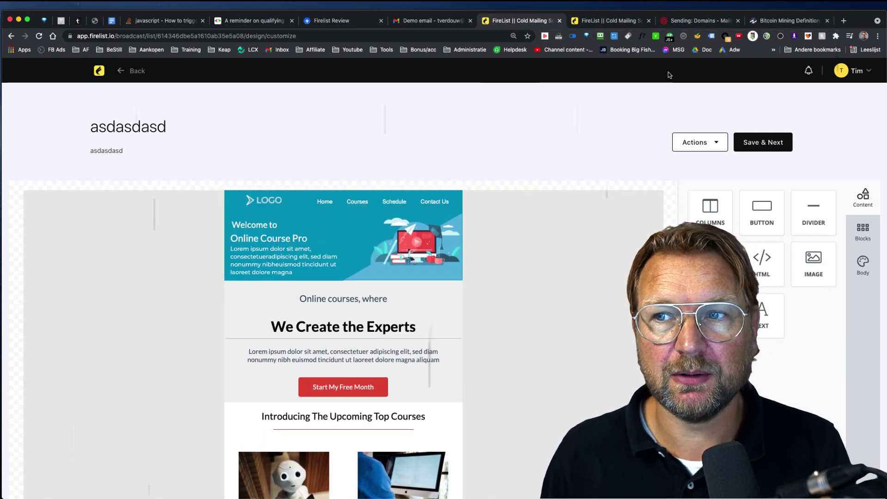
{"action": "left_click", "coordinate": [101, 72]}
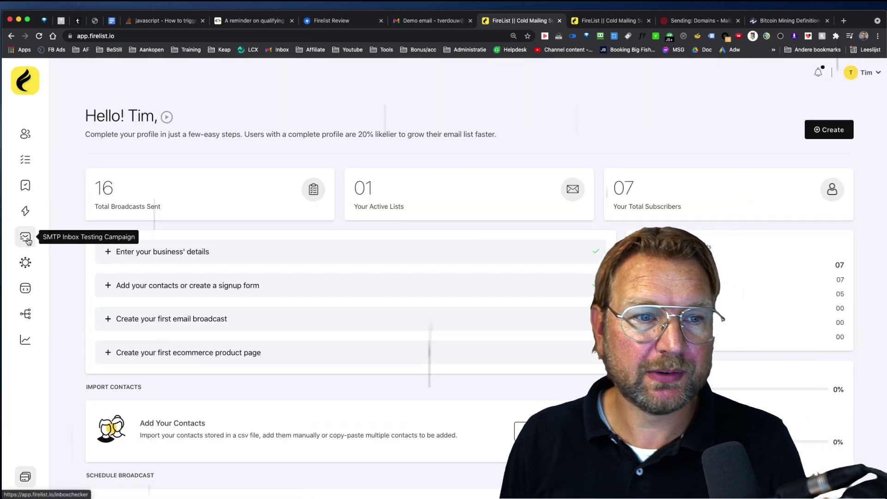
Create a new workflow named 'Workflow 1' from the Workflow automations page.
{"action": "left_click", "coordinate": [25, 316]}
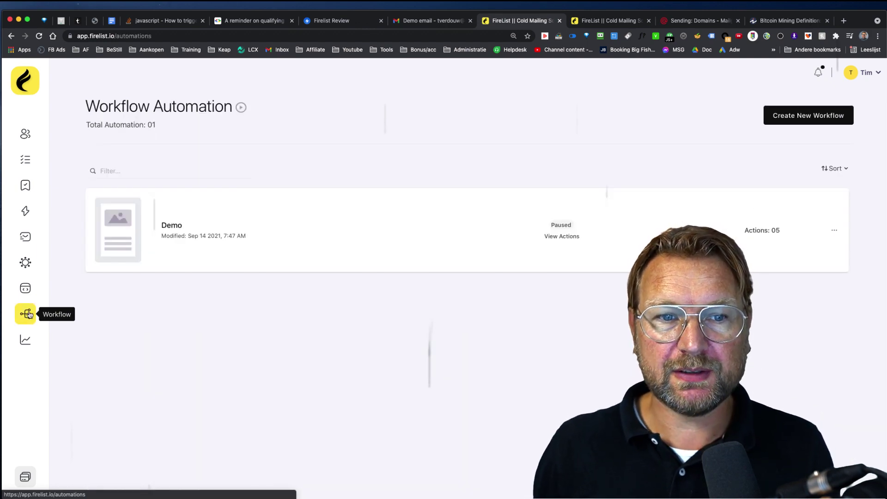
{"action": "left_click", "coordinate": [791, 117]}
{"action": "left_click", "coordinate": [406, 170]}
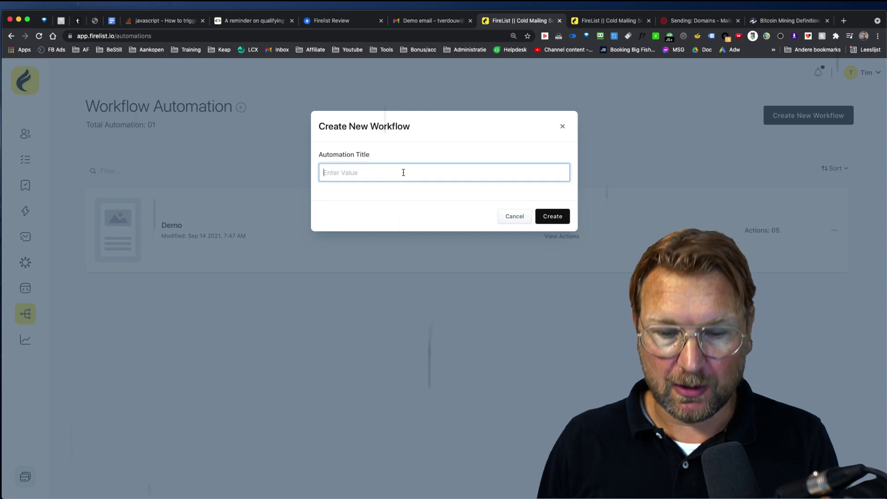
{"action": "type", "text": "Workflow 1"}
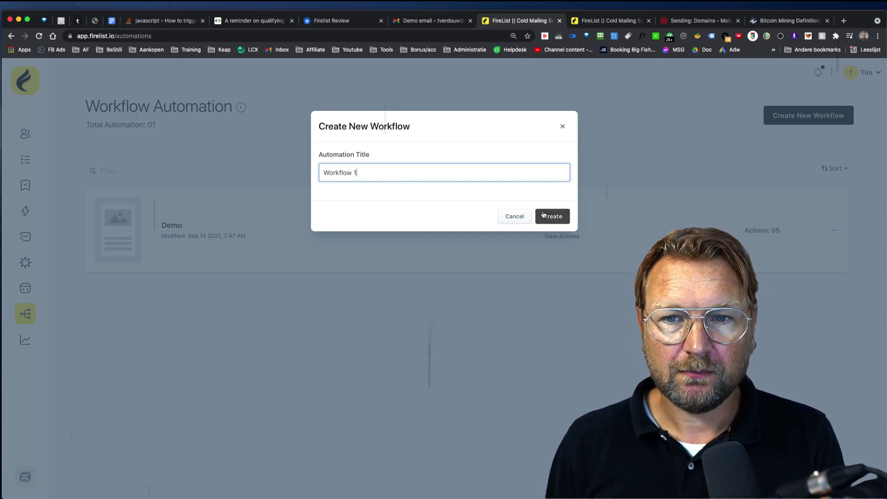
{"action": "left_click", "coordinate": [544, 215]}
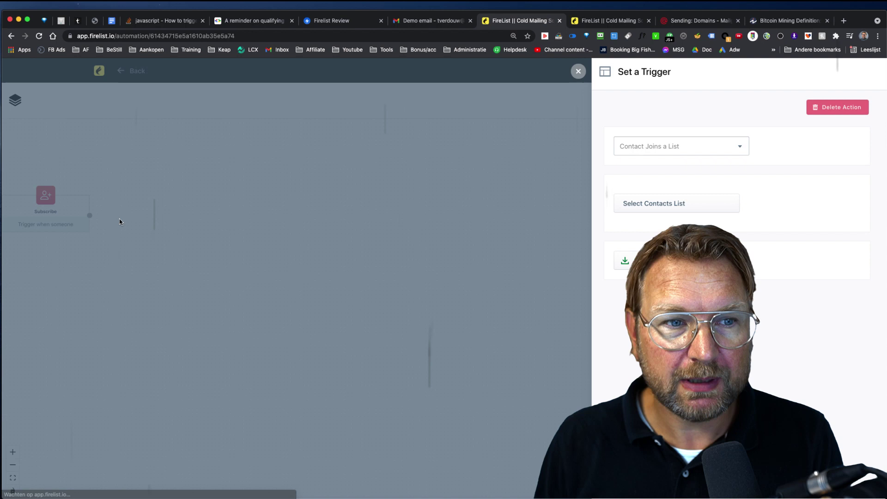
Keep 'Contact Joins a List' as the trigger and connect it to a new Send Email step.
{"action": "left_click", "coordinate": [689, 149]}
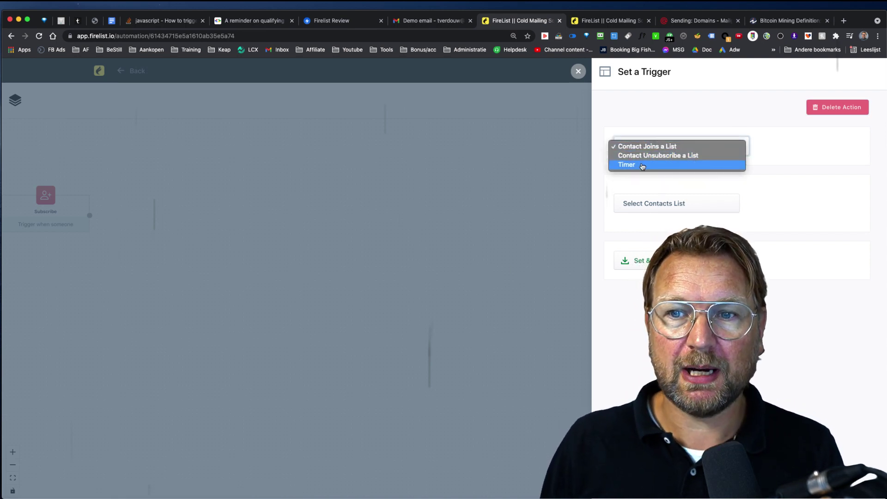
{"action": "left_click", "coordinate": [761, 109]}
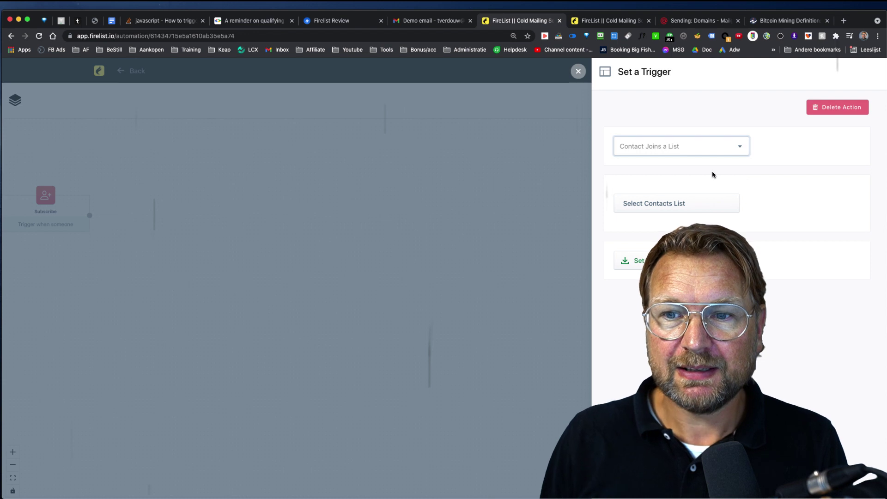
{"action": "left_click", "coordinate": [479, 165]}
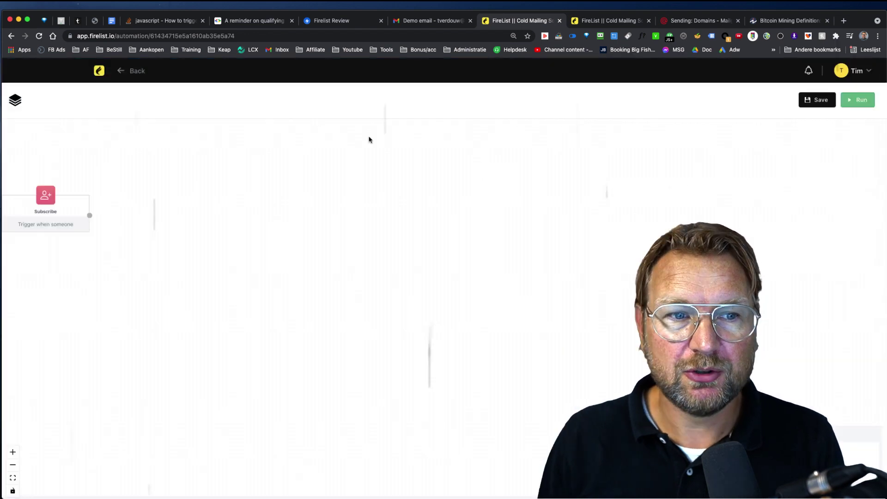
{"action": "left_click", "coordinate": [17, 100]}
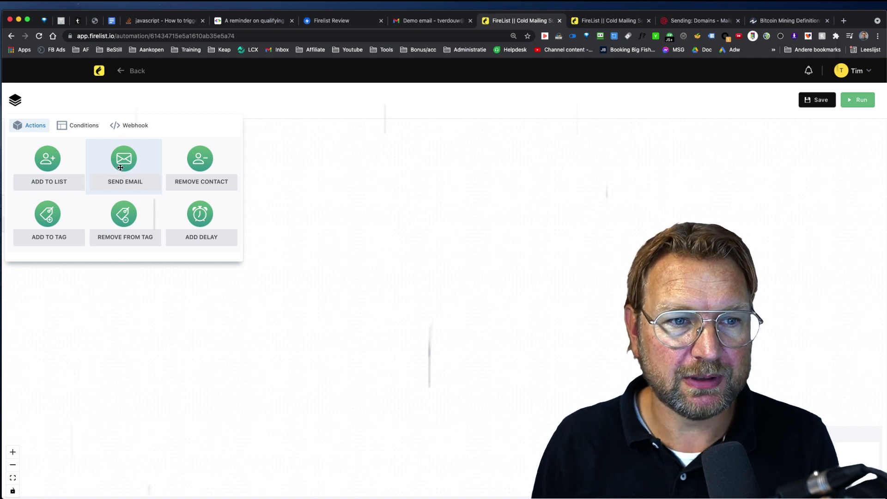
{"action": "left_click_drag", "start_coordinate": [120, 162], "coordinate": [164, 210]}
{"action": "left_click", "coordinate": [266, 179]}
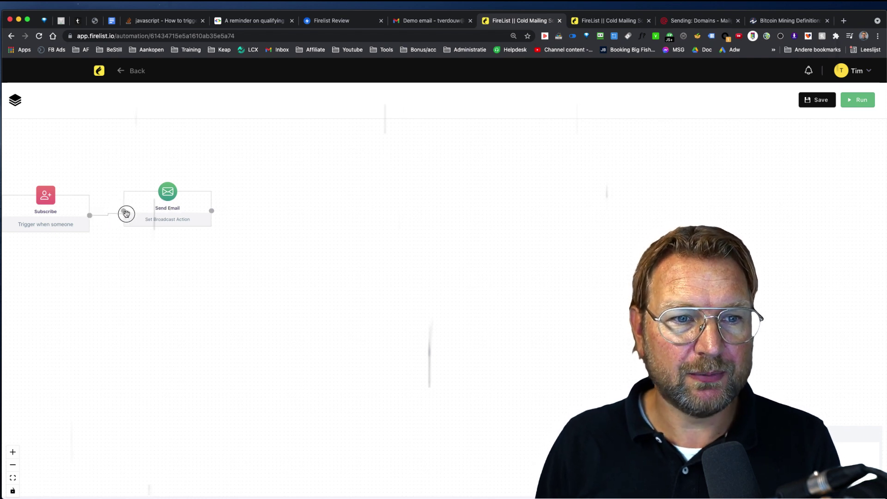
{"action": "left_click_drag", "start_coordinate": [90, 216], "coordinate": [123, 210]}
{"action": "left_click_drag", "start_coordinate": [168, 193], "coordinate": [169, 199]}
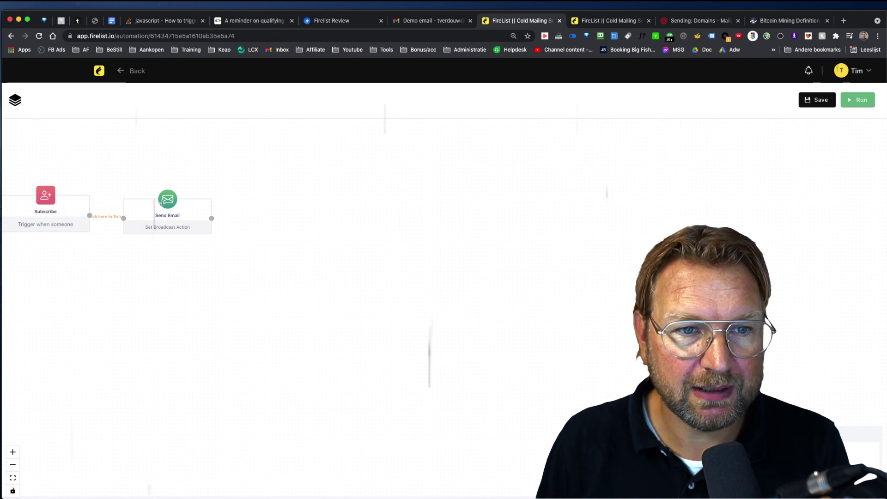
Add an If Email condition with a 1 Day window after the Send Email step.
{"action": "left_click", "coordinate": [14, 100]}
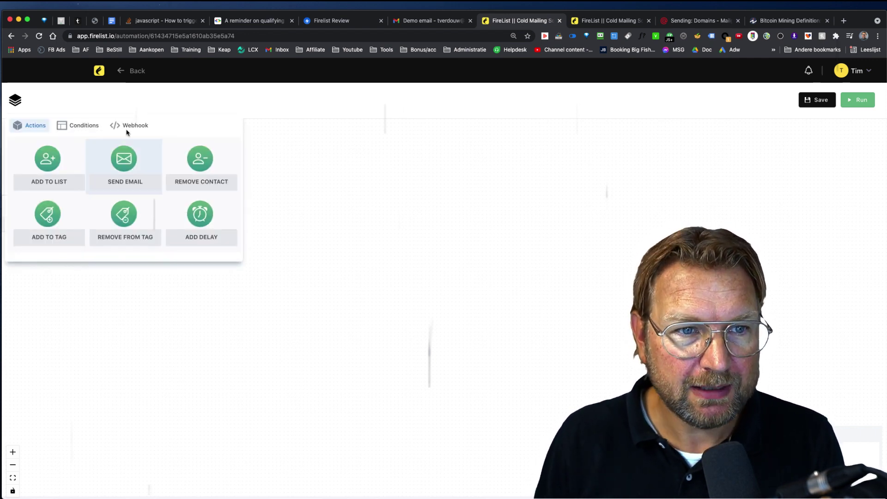
{"action": "left_click", "coordinate": [75, 128]}
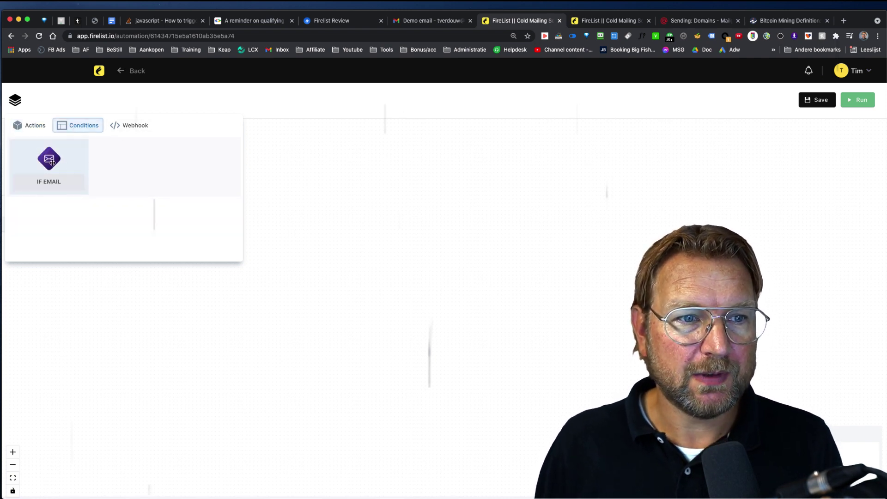
{"action": "left_click_drag", "start_coordinate": [51, 164], "coordinate": [286, 207]}
{"action": "left_click", "coordinate": [300, 203]}
{"action": "left_click", "coordinate": [368, 202]}
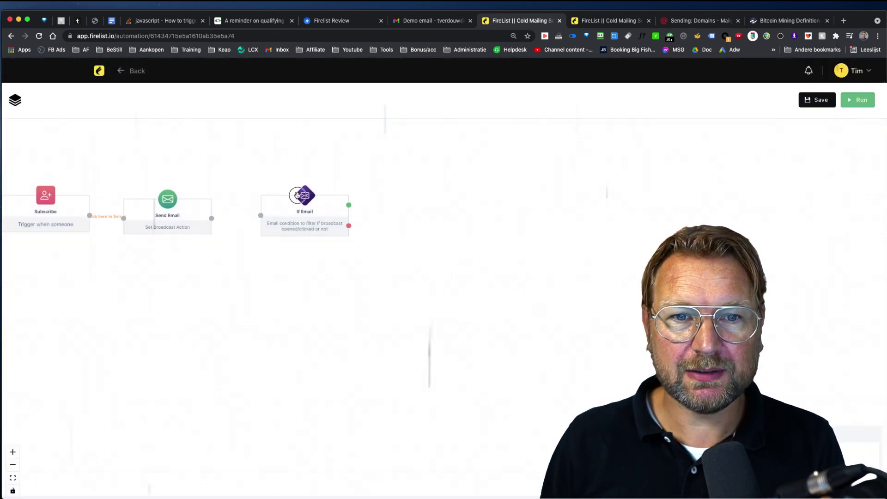
{"action": "left_click", "coordinate": [317, 198]}
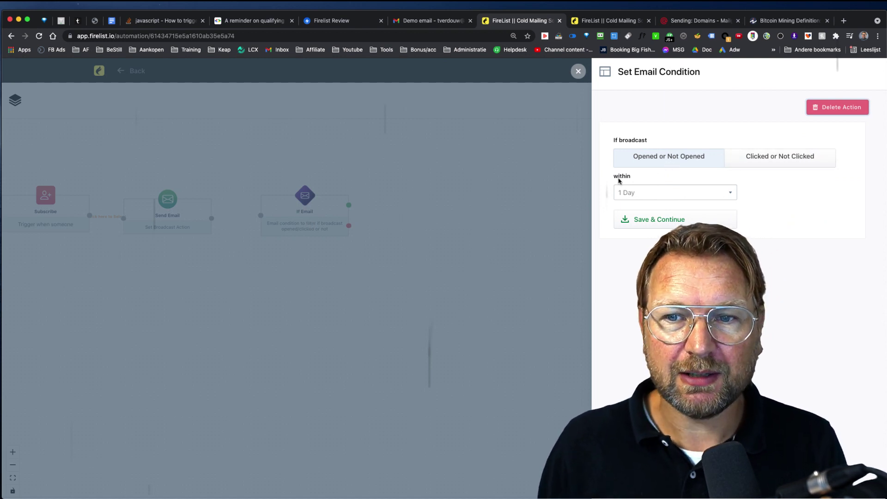
{"action": "left_click", "coordinate": [643, 194]}
{"action": "key", "text": "Escape"}
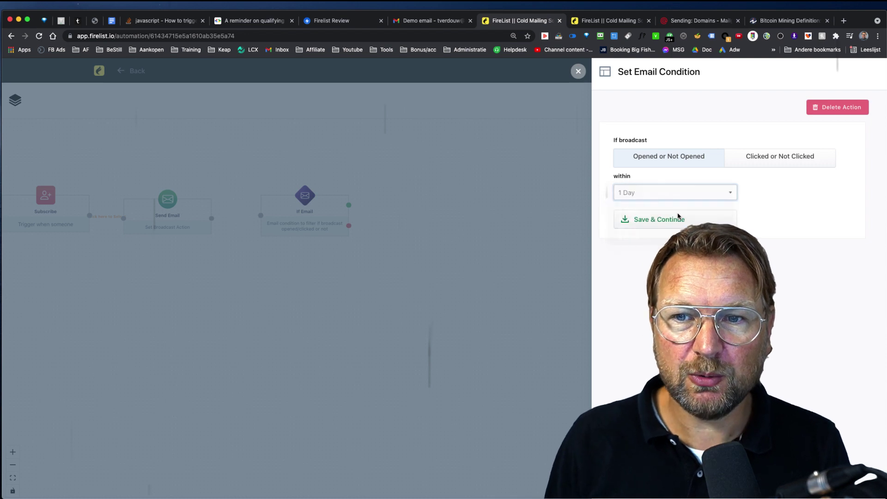
{"action": "left_click", "coordinate": [647, 223]}
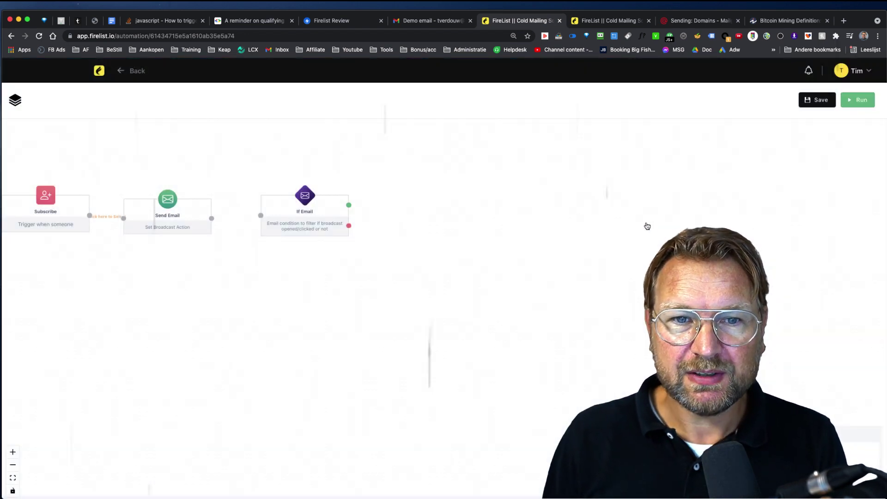
{"action": "left_click_drag", "start_coordinate": [211, 220], "coordinate": [308, 225]}
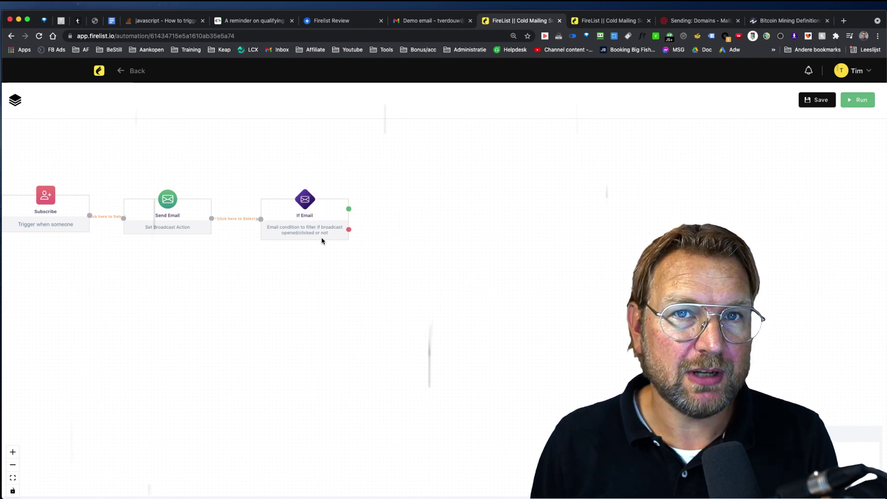
Add two Send Email steps, wired to the condition's opened and not-opened outputs.
{"action": "left_click", "coordinate": [17, 102]}
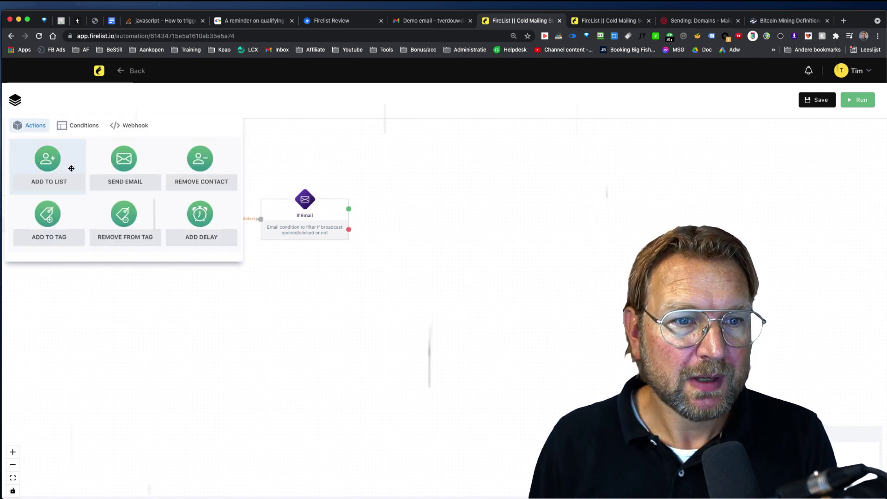
{"action": "left_click_drag", "start_coordinate": [97, 165], "coordinate": [441, 167]}
{"action": "left_click_drag", "start_coordinate": [350, 211], "coordinate": [409, 184]}
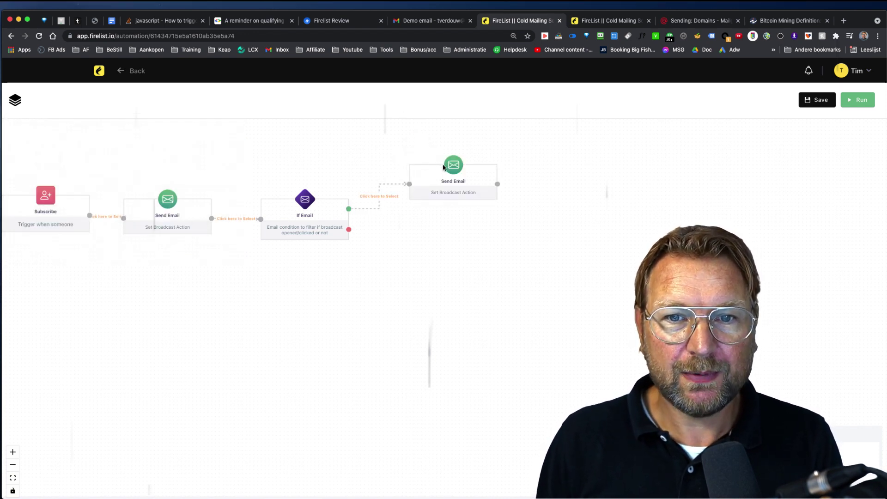
{"action": "left_click", "coordinate": [17, 104]}
{"action": "left_click_drag", "start_coordinate": [123, 160], "coordinate": [447, 254]}
{"action": "left_click_drag", "start_coordinate": [387, 248], "coordinate": [441, 257]}
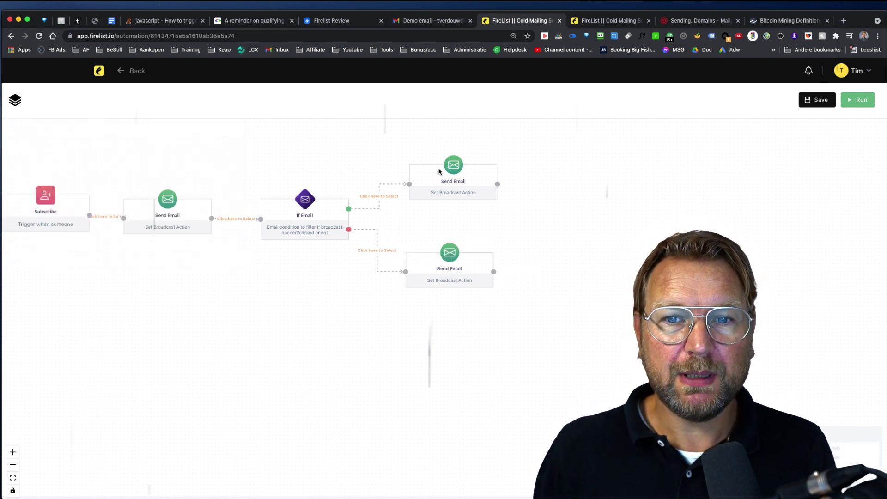
{"action": "left_click", "coordinate": [16, 100]}
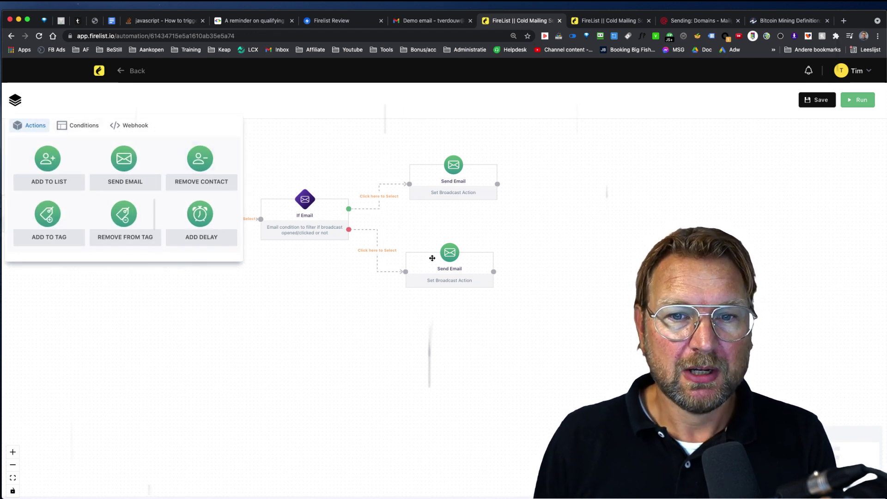
Connect a second If Email condition, set to 2 Days, after the lower Send Email.
{"action": "left_click", "coordinate": [493, 244]}
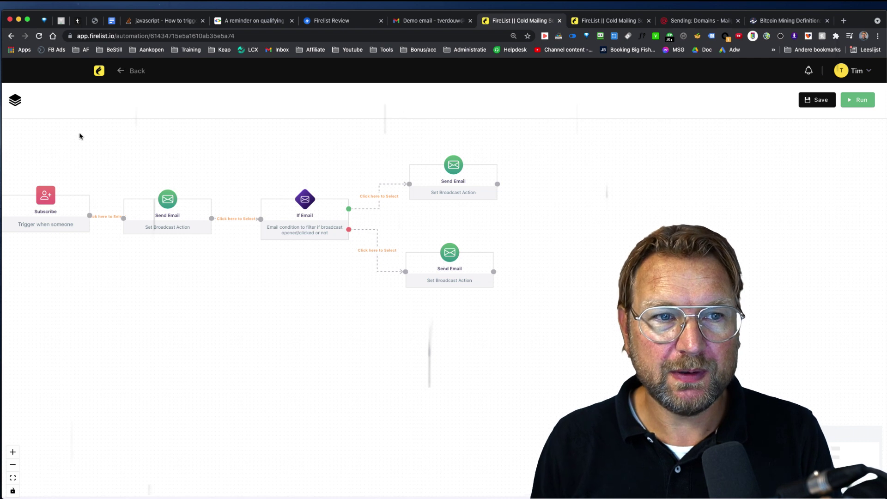
{"action": "left_click", "coordinate": [15, 100]}
{"action": "left_click", "coordinate": [71, 131]}
{"action": "left_click_drag", "start_coordinate": [49, 161], "coordinate": [548, 269]}
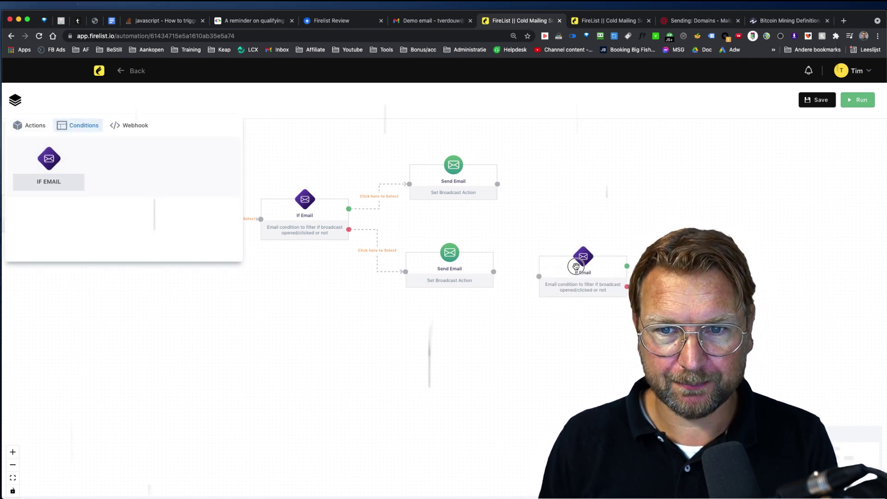
{"action": "left_click_drag", "start_coordinate": [493, 272], "coordinate": [539, 273]}
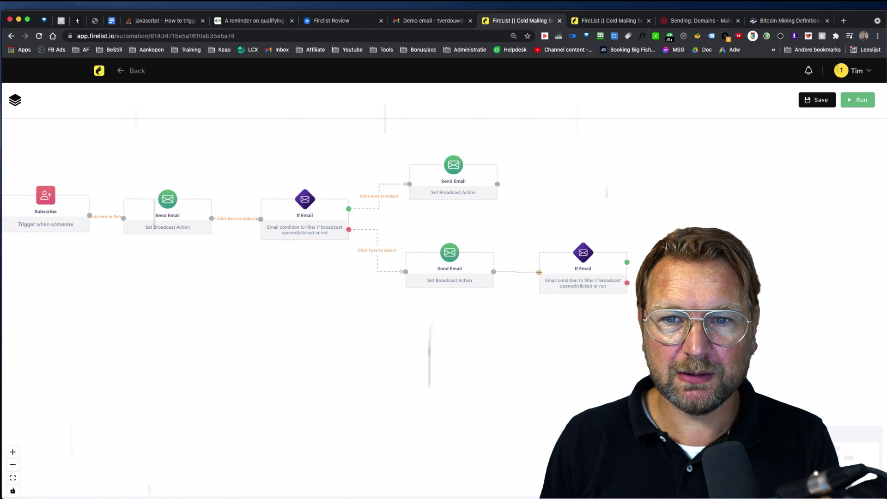
{"action": "left_click", "coordinate": [581, 252]}
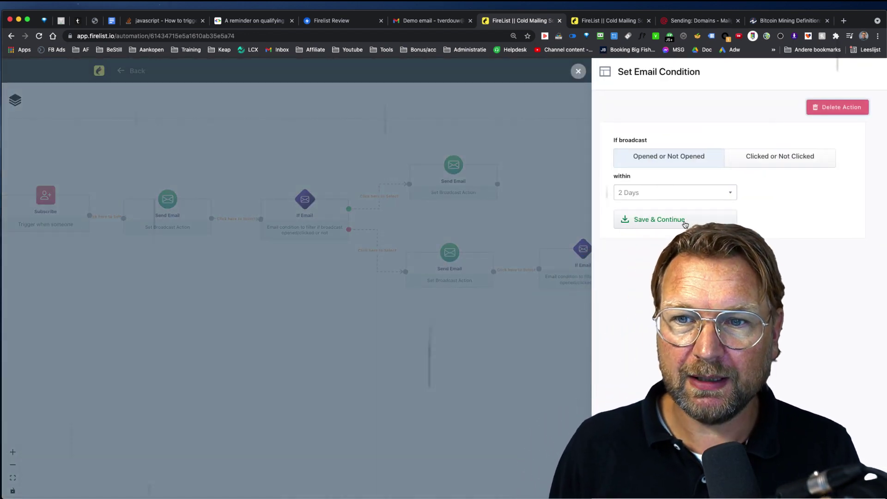
{"action": "left_click", "coordinate": [578, 71]}
Add an Add To List step after the second condition.
{"action": "left_click", "coordinate": [15, 99]}
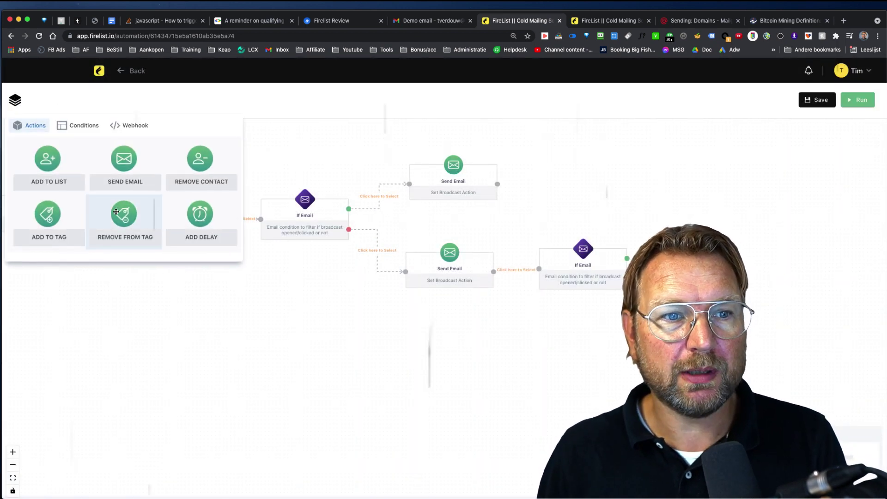
{"action": "left_click_drag", "start_coordinate": [47, 161], "coordinate": [620, 228]}
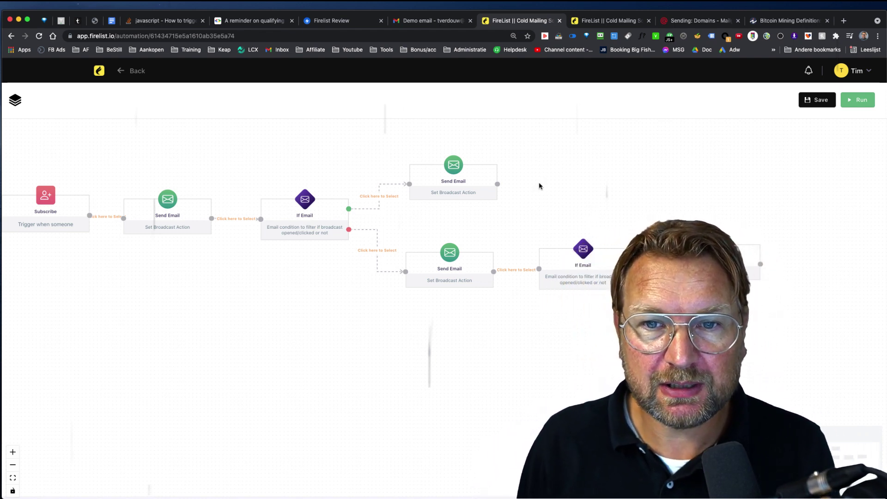
{"action": "left_click", "coordinate": [13, 102]}
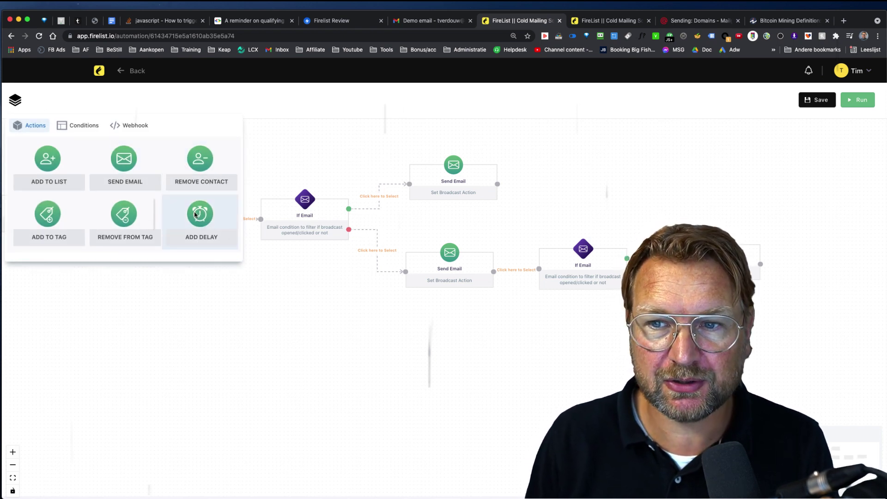
Place a Delay step at the upper right and set it to 1 day.
{"action": "left_click_drag", "start_coordinate": [195, 214], "coordinate": [566, 187]}
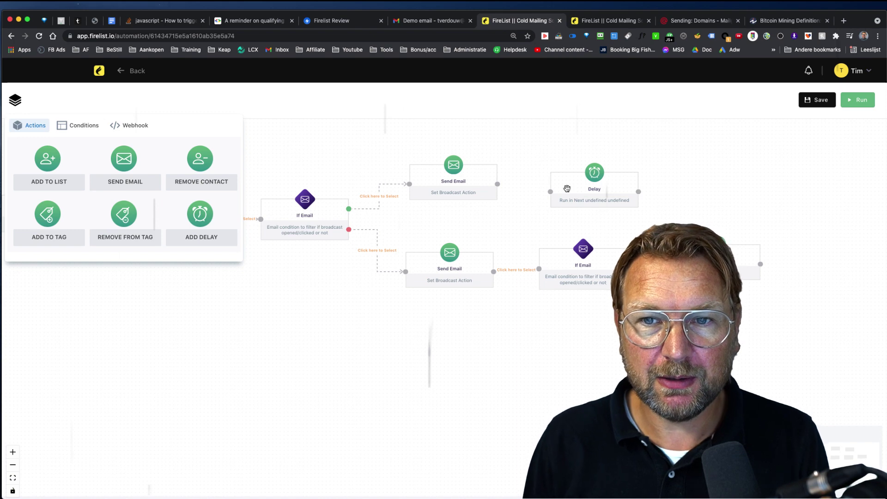
{"action": "left_click", "coordinate": [566, 189]}
{"action": "left_click", "coordinate": [566, 188]}
{"action": "left_click", "coordinate": [568, 187]}
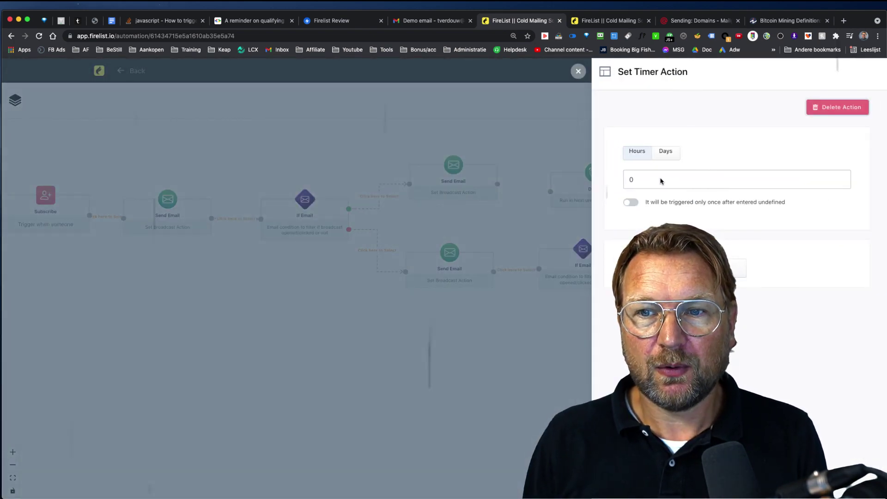
{"action": "left_click", "coordinate": [667, 153]}
{"action": "left_click", "coordinate": [626, 179]}
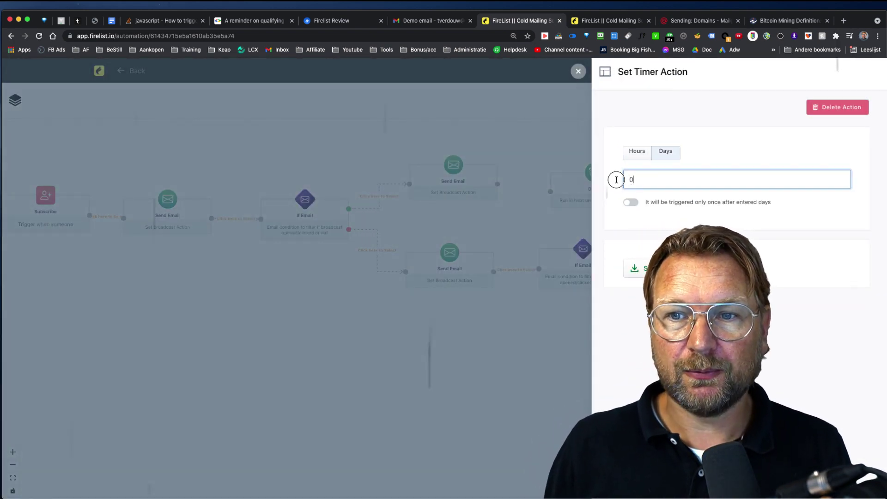
{"action": "left_click_drag", "start_coordinate": [641, 178], "coordinate": [621, 180]}
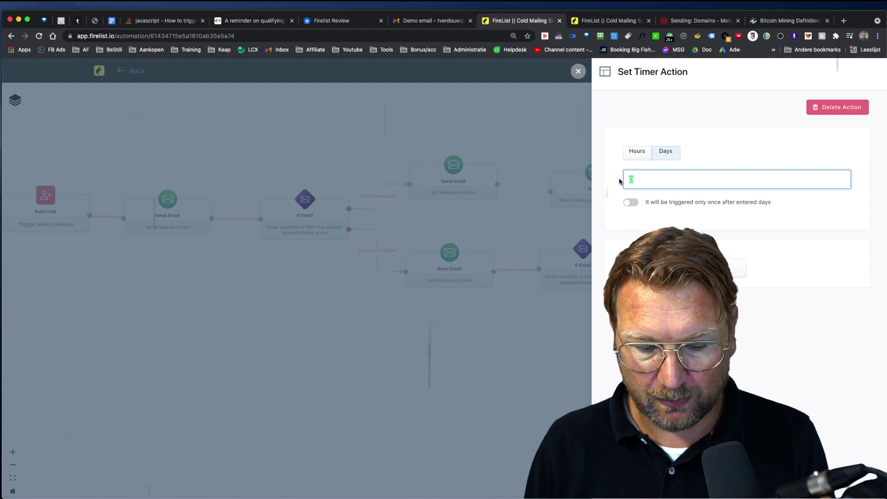
{"action": "type", "text": "1"}
{"action": "left_click", "coordinate": [167, 175]}
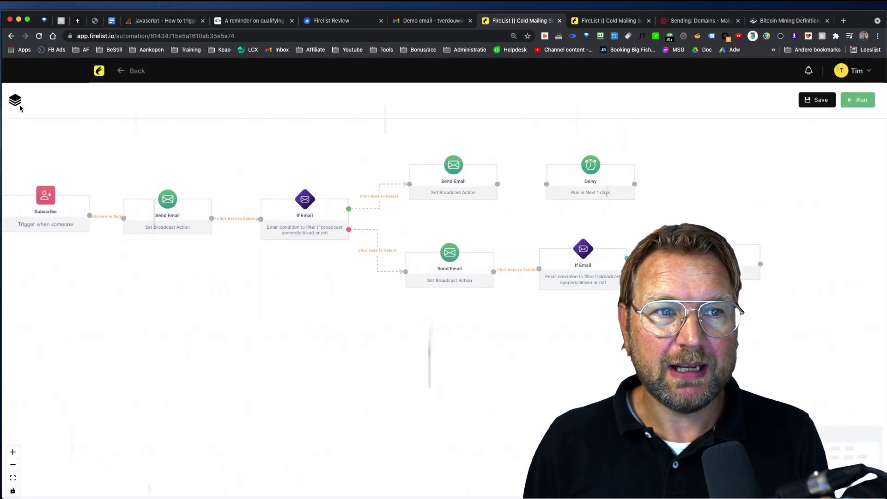
Add a Send Email after the Delay and link top Send Email → Delay → Send Email.
{"action": "left_click", "coordinate": [15, 100]}
{"action": "left_click_drag", "start_coordinate": [124, 160], "coordinate": [708, 180]}
{"action": "left_click_drag", "start_coordinate": [728, 186], "coordinate": [728, 179]}
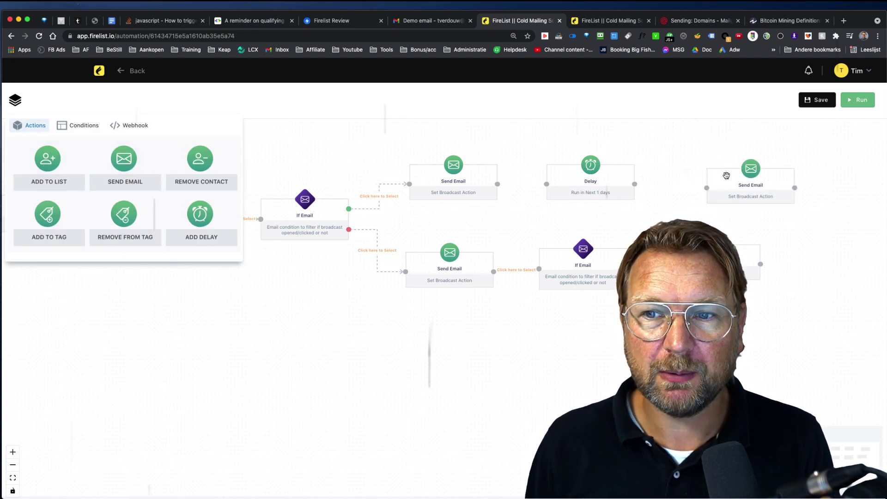
{"action": "left_click_drag", "start_coordinate": [634, 184], "coordinate": [718, 179]}
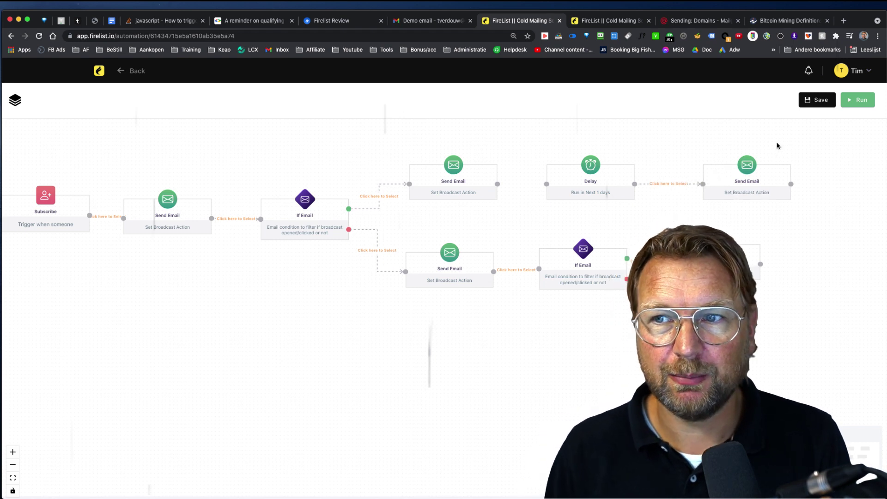
{"action": "left_click_drag", "start_coordinate": [497, 184], "coordinate": [547, 184]}
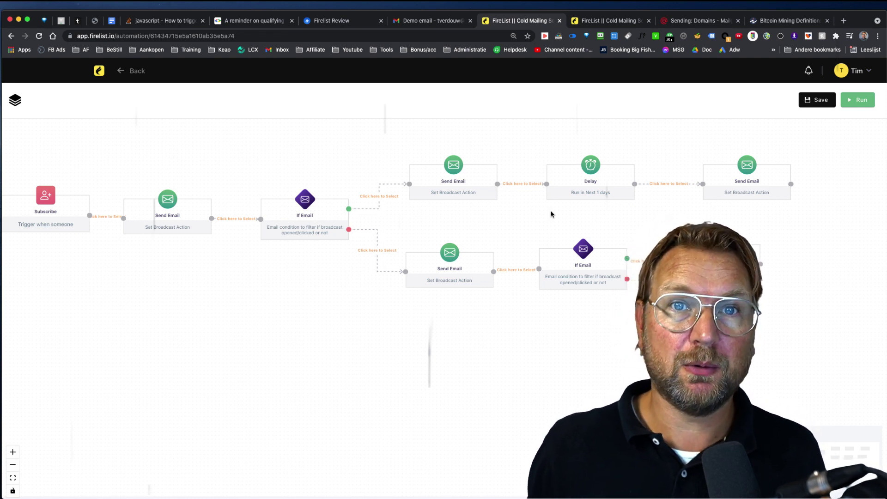
Start a new Auto Warmup campaign titled 'dasda' using the Mailgun API (Mailgun) SMTP account.
{"action": "left_click", "coordinate": [98, 72]}
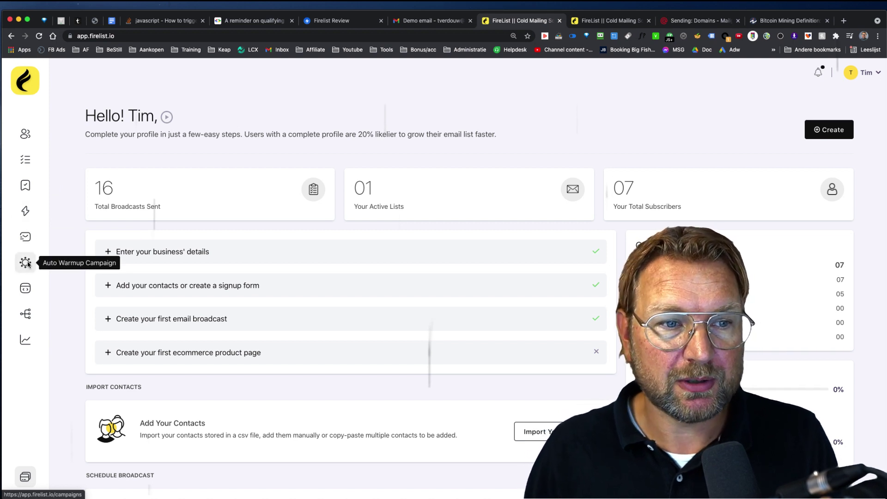
{"action": "left_click", "coordinate": [25, 262]}
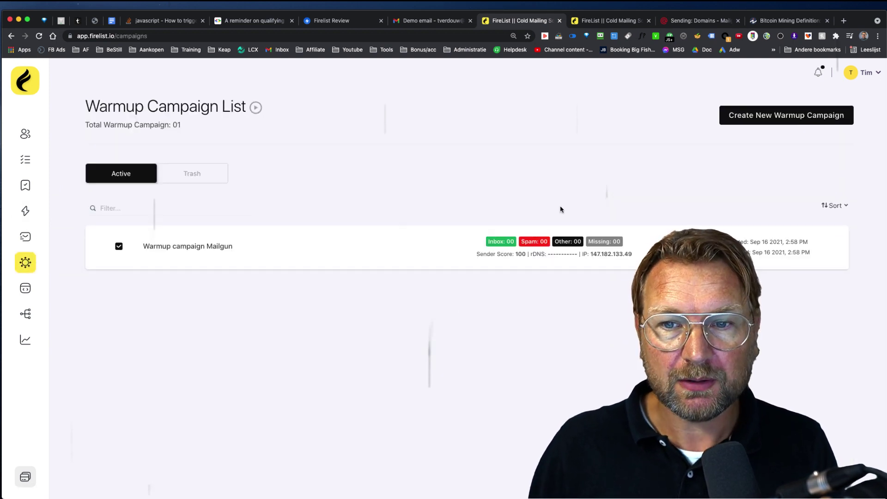
{"action": "left_click", "coordinate": [754, 119]}
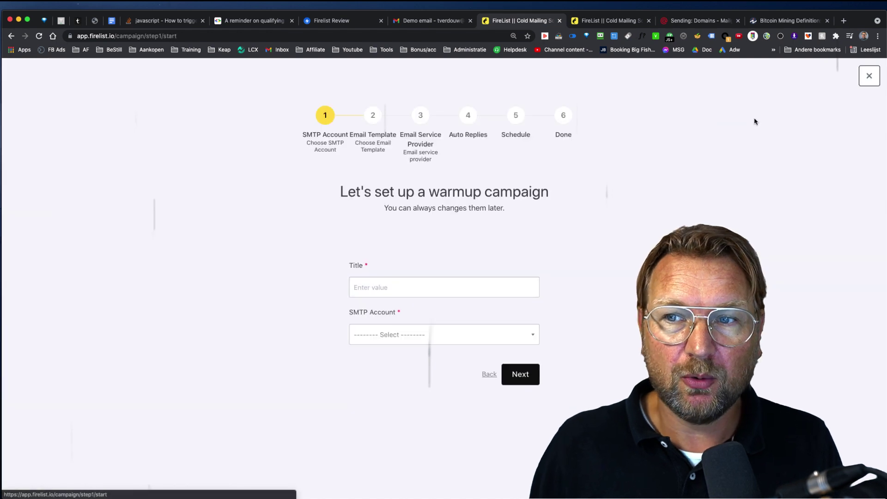
{"action": "left_click", "coordinate": [384, 281]}
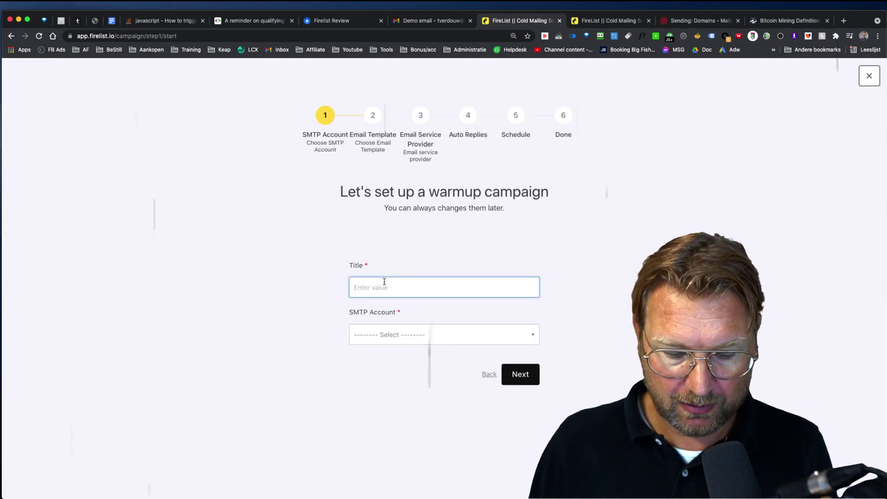
{"action": "type", "text": "dasda"}
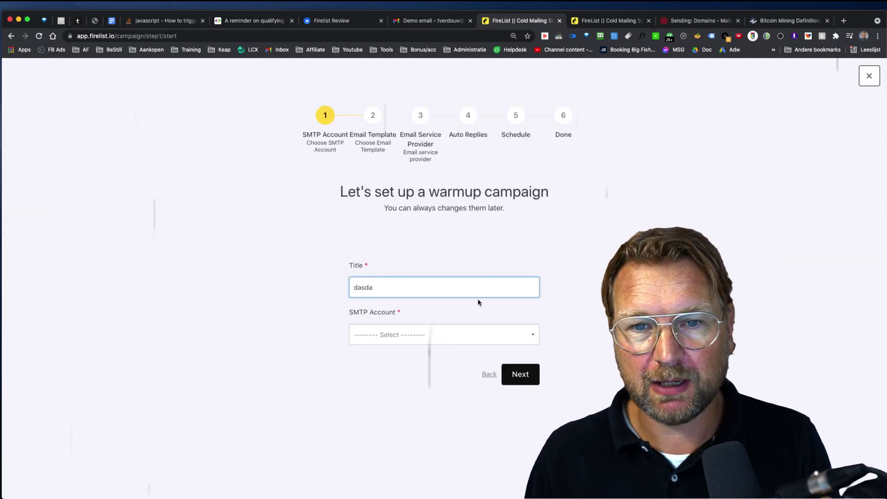
{"action": "left_click", "coordinate": [418, 334]}
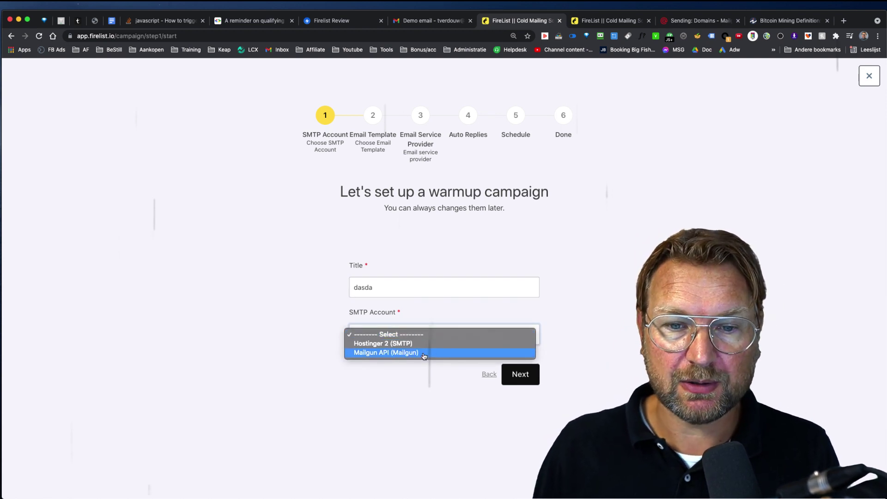
{"action": "left_click", "coordinate": [417, 353]}
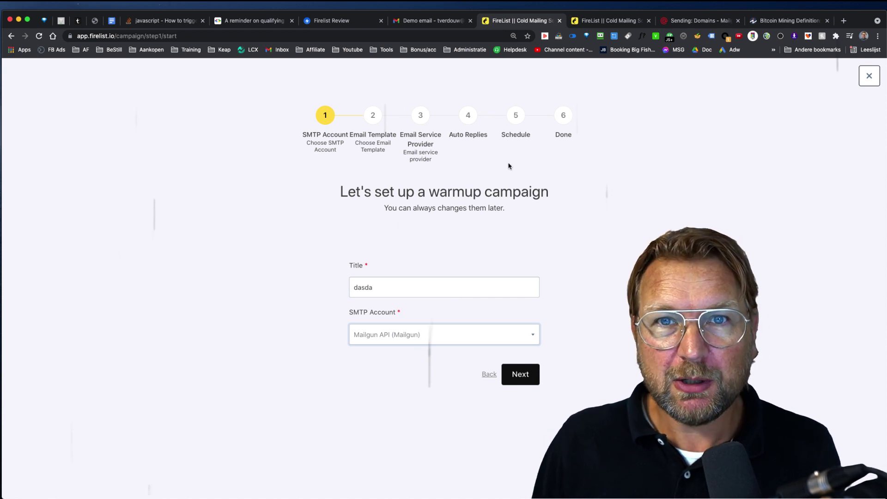
Choose Mailgun as the service in FireList's email integration form, then switch to Mailgun's Domains tab.
{"action": "left_click", "coordinate": [595, 22]}
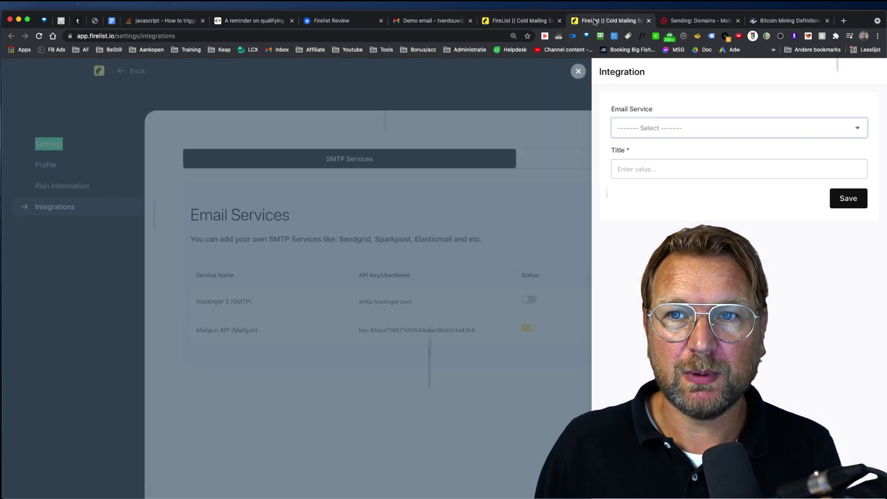
{"action": "left_click", "coordinate": [748, 133]}
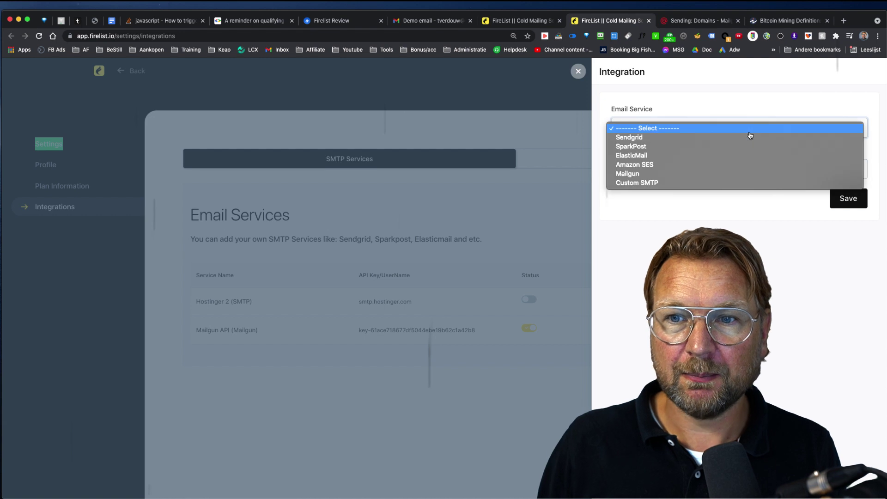
{"action": "left_click", "coordinate": [709, 177]}
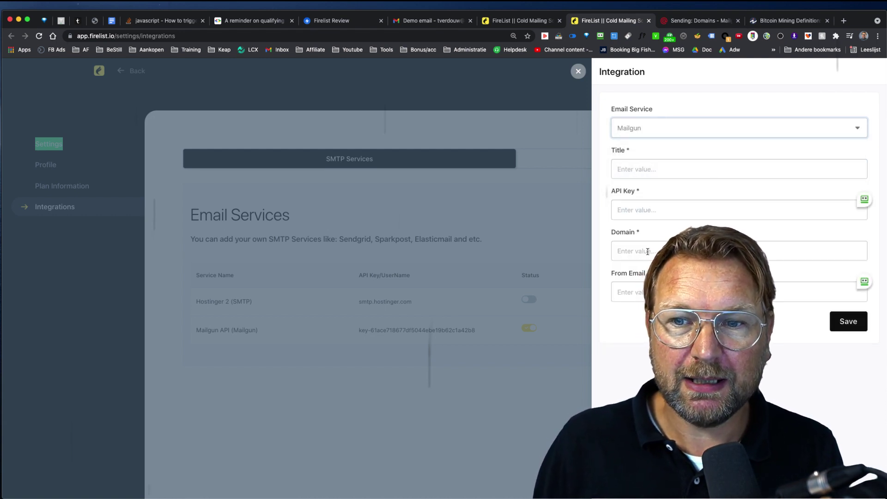
{"action": "left_click", "coordinate": [697, 21]}
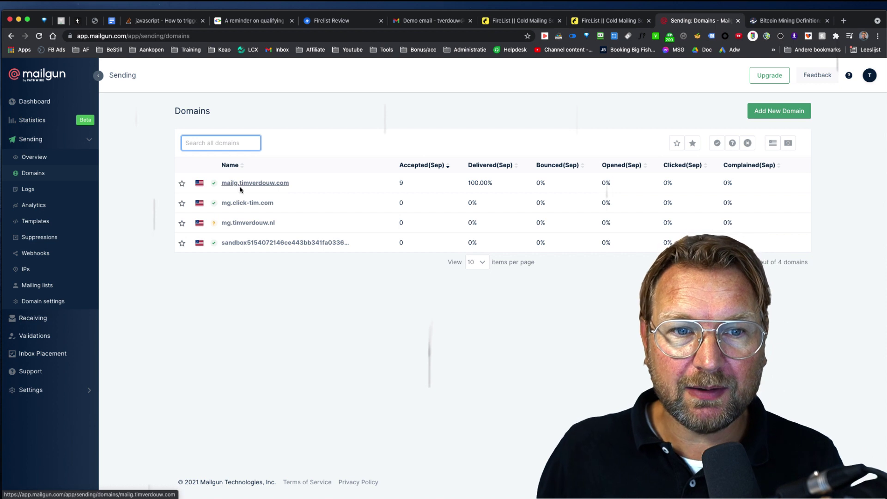
Select the sending domain name, then open Mailgun's API keys page from the account menu.
{"action": "left_click_drag", "start_coordinate": [291, 184], "coordinate": [223, 184]}
{"action": "key", "text": "super+c"}
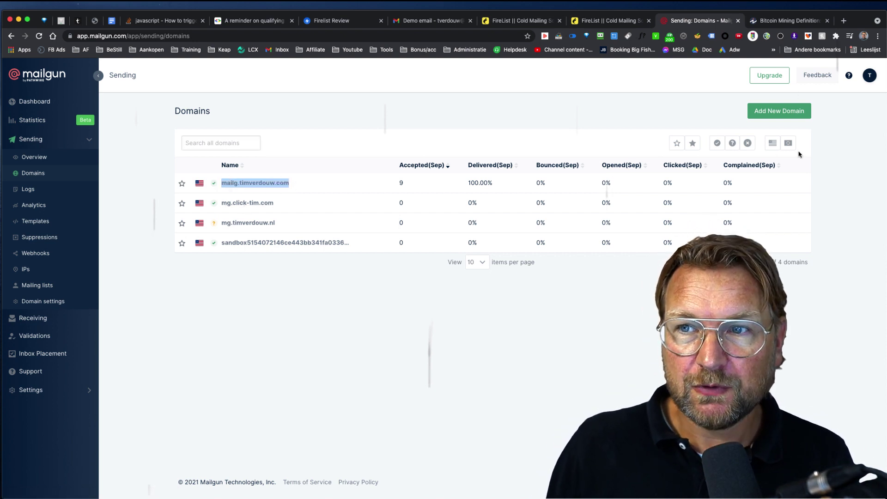
{"action": "left_click", "coordinate": [867, 77]}
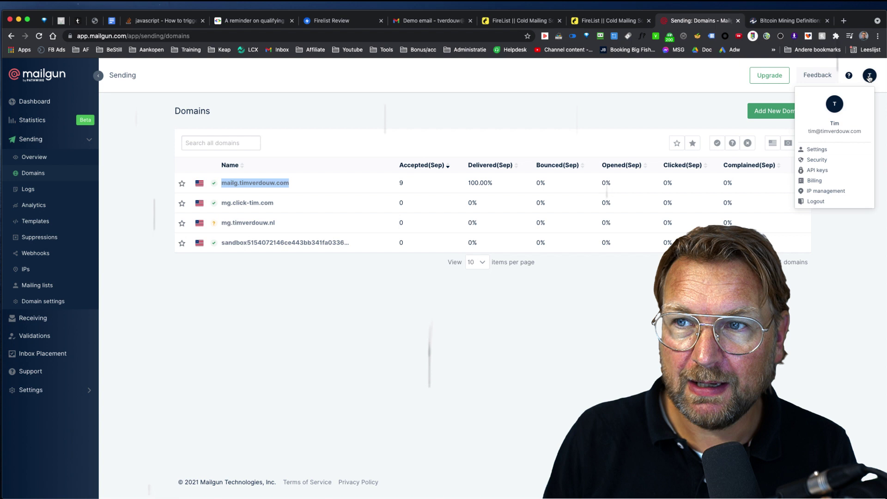
{"action": "left_click", "coordinate": [816, 171]}
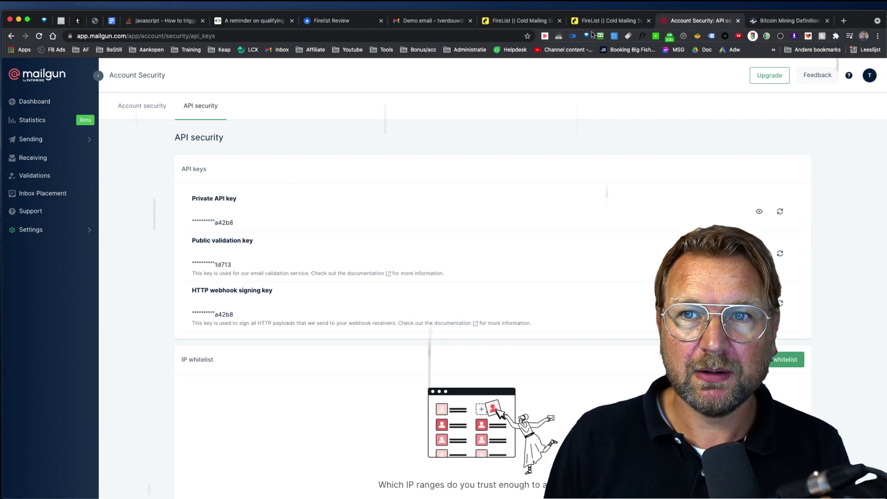
{"action": "left_click", "coordinate": [601, 21]}
{"action": "left_click", "coordinate": [626, 210]}
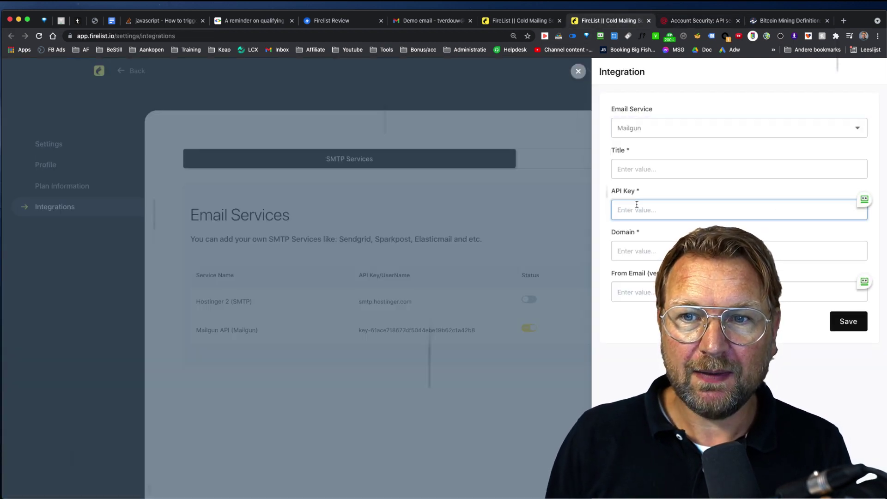
{"action": "left_click", "coordinate": [640, 168]}
{"action": "left_click", "coordinate": [637, 250]}
{"action": "key", "text": "super+v"}
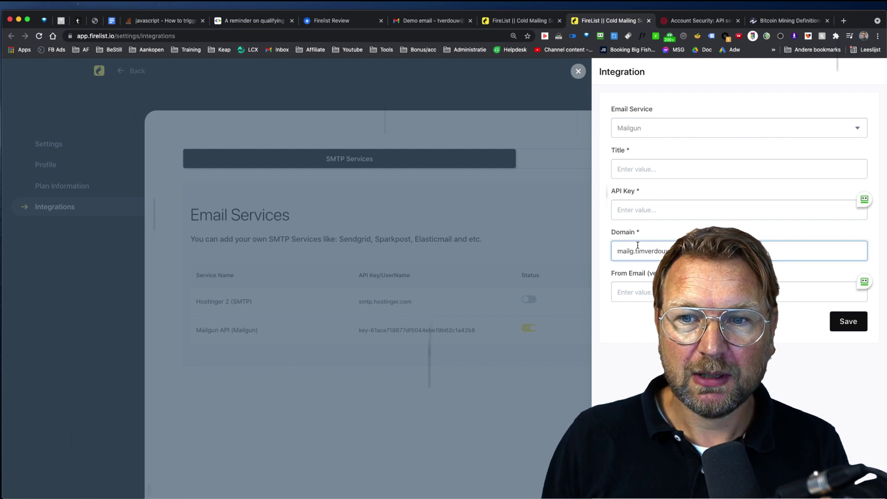
{"action": "left_click", "coordinate": [647, 289]}
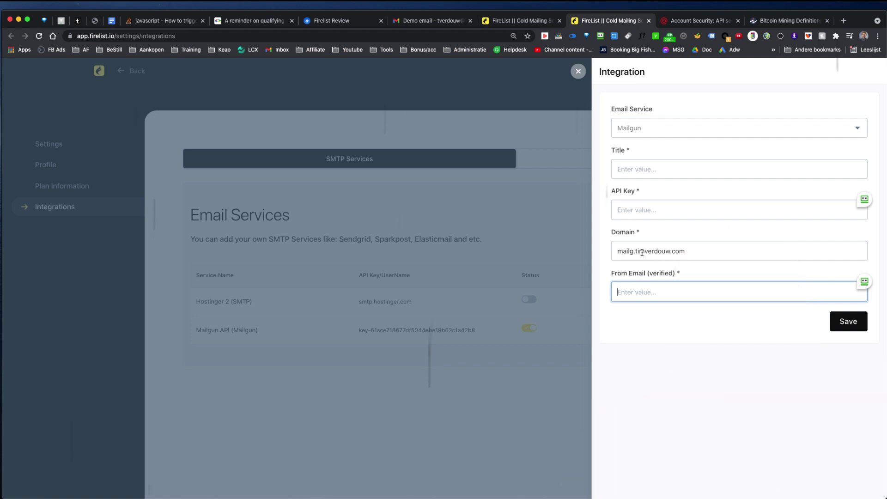
{"action": "left_click", "coordinate": [627, 208]}
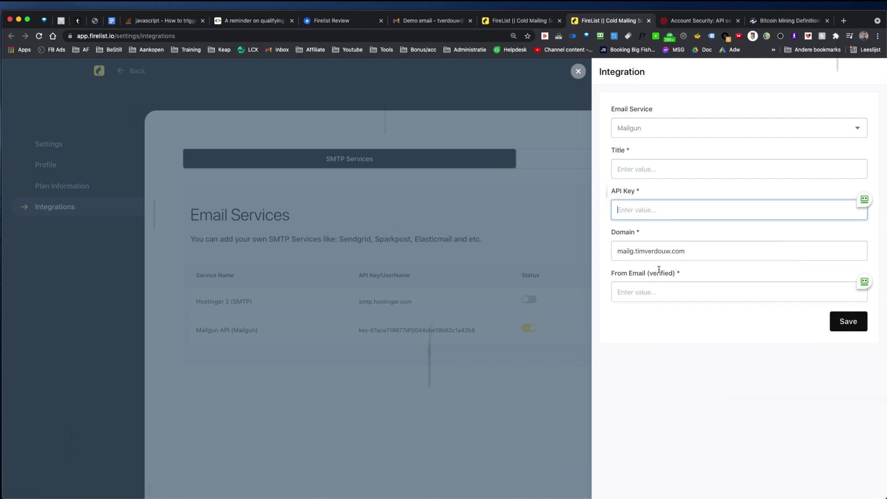
{"action": "left_click", "coordinate": [646, 291]}
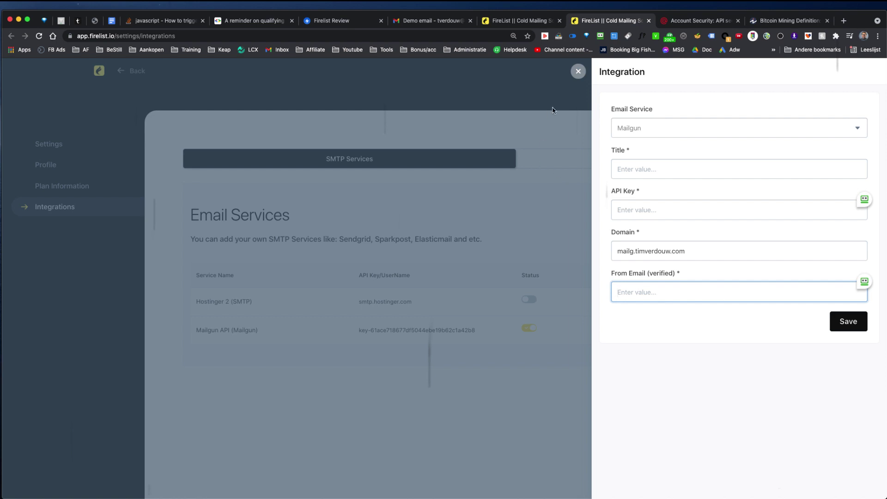
Choose Mailgun API as the warmup campaign's SMTP account and save that step.
{"action": "left_click", "coordinate": [526, 23]}
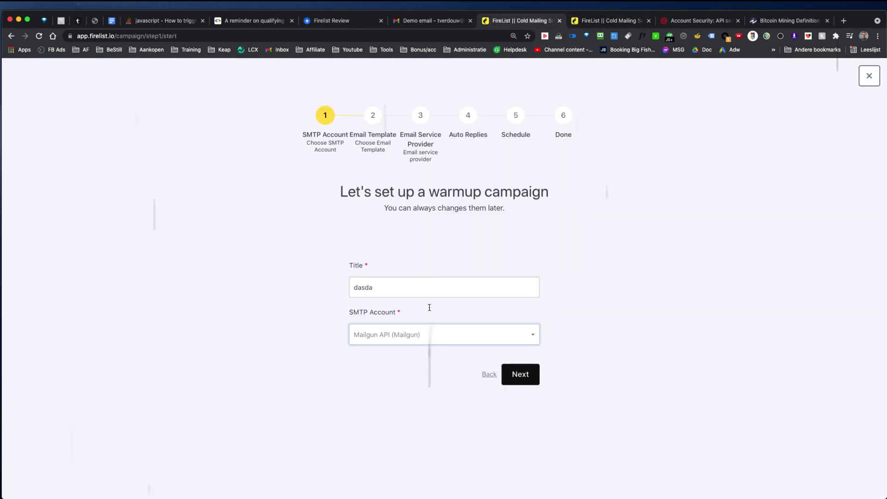
{"action": "left_click", "coordinate": [427, 334]}
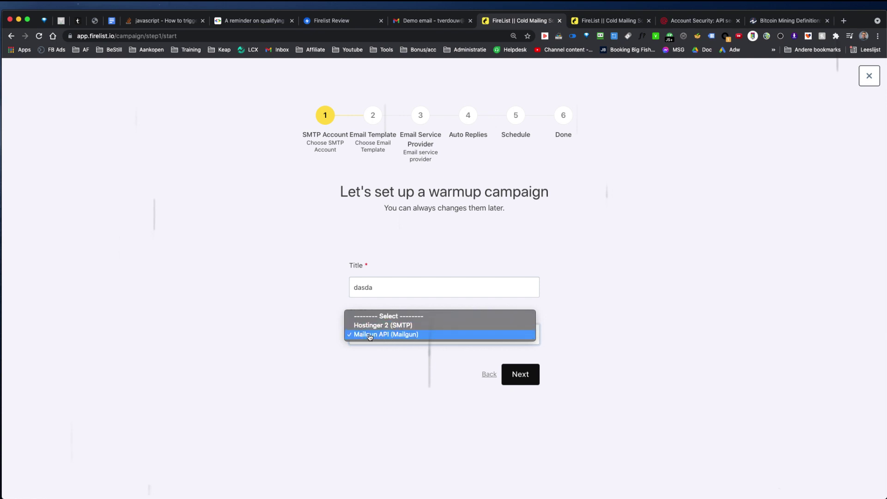
{"action": "left_click", "coordinate": [370, 334]}
{"action": "left_click", "coordinate": [522, 375]}
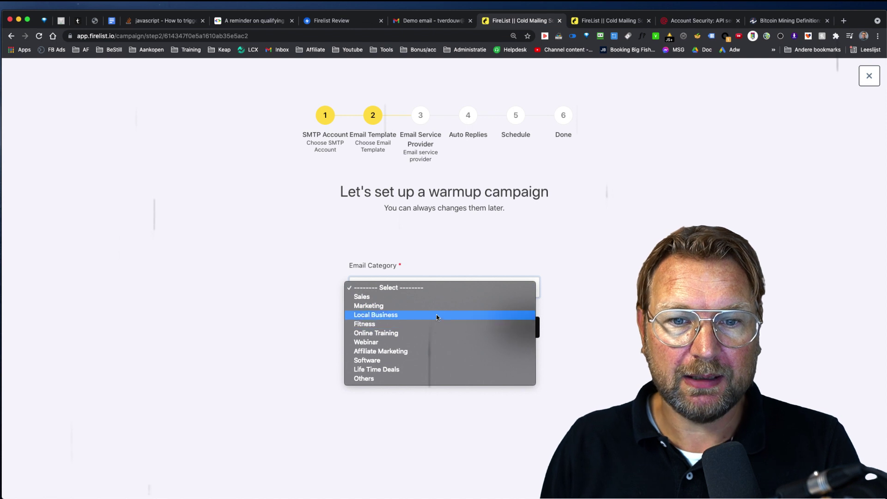
Pick Marketing as the email category and continue past the provider step with all providers checked.
{"action": "left_click", "coordinate": [413, 306]}
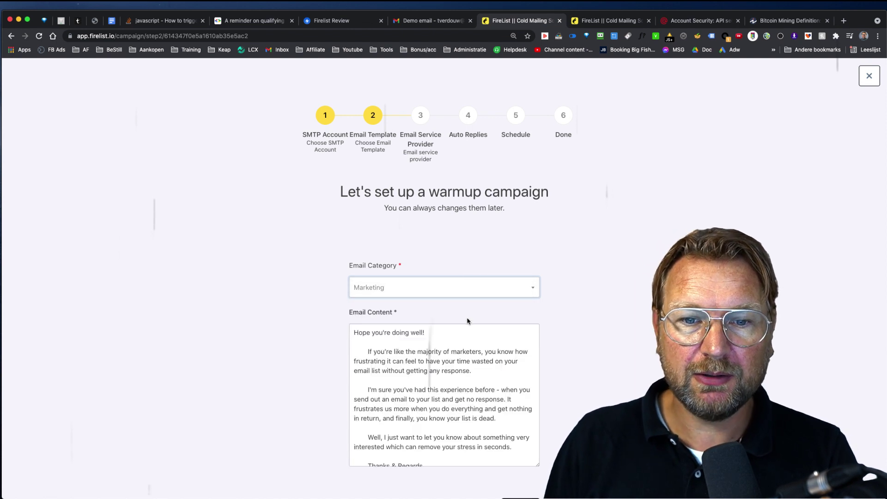
{"action": "scroll", "coordinate": [482, 396], "scroll_direction": "down", "scroll_amount": 1}
{"action": "scroll", "coordinate": [559, 377], "scroll_direction": "down", "scroll_amount": 3}
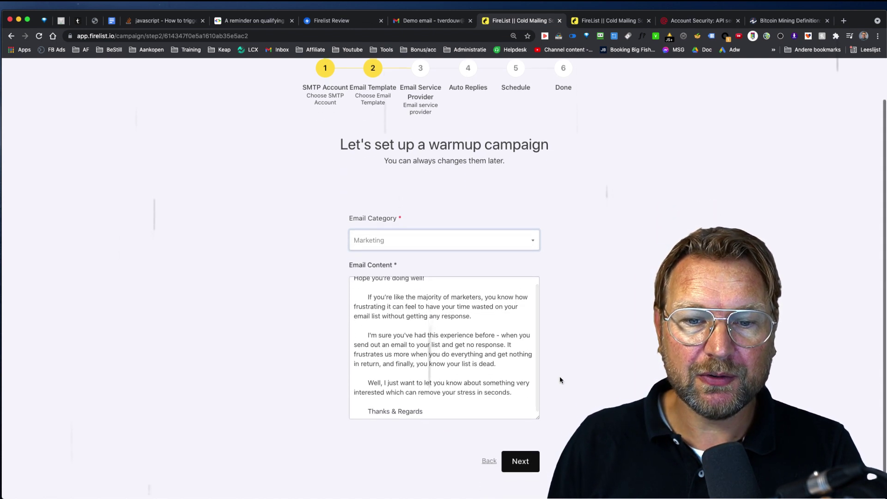
{"action": "left_click", "coordinate": [516, 441]}
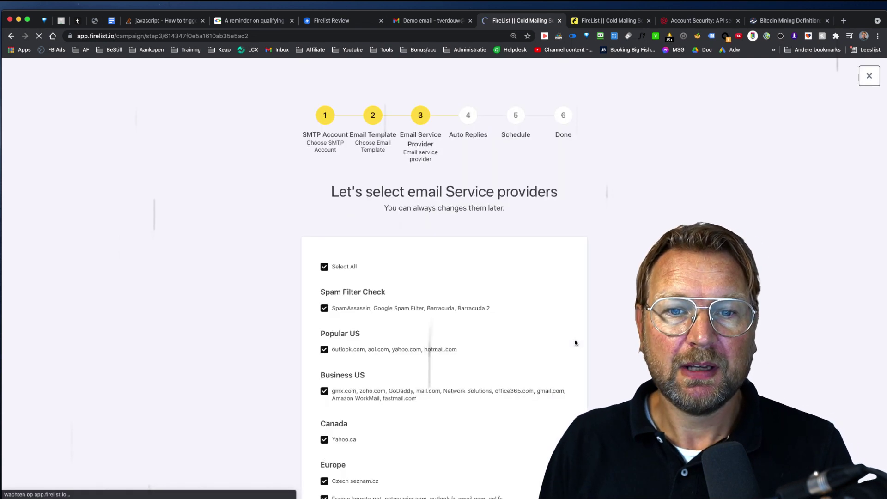
{"action": "scroll", "coordinate": [413, 305], "scroll_direction": "down", "scroll_amount": 4}
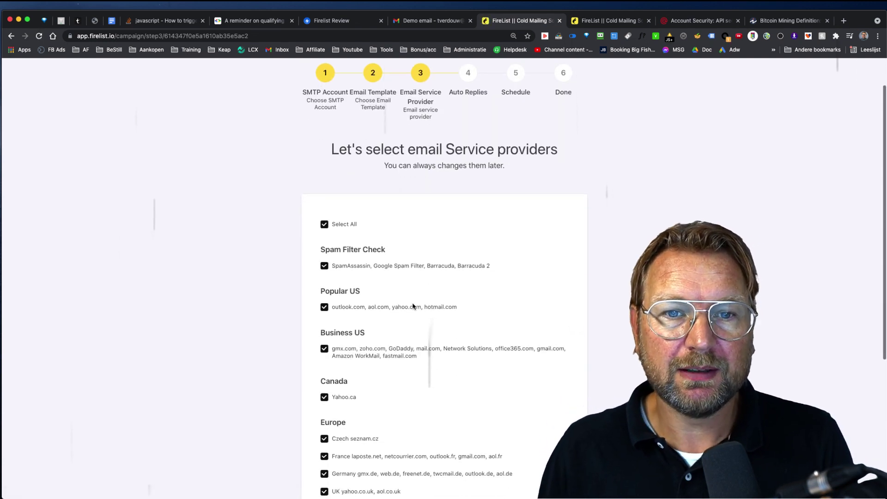
{"action": "scroll", "coordinate": [415, 300], "scroll_direction": "down", "scroll_amount": 4}
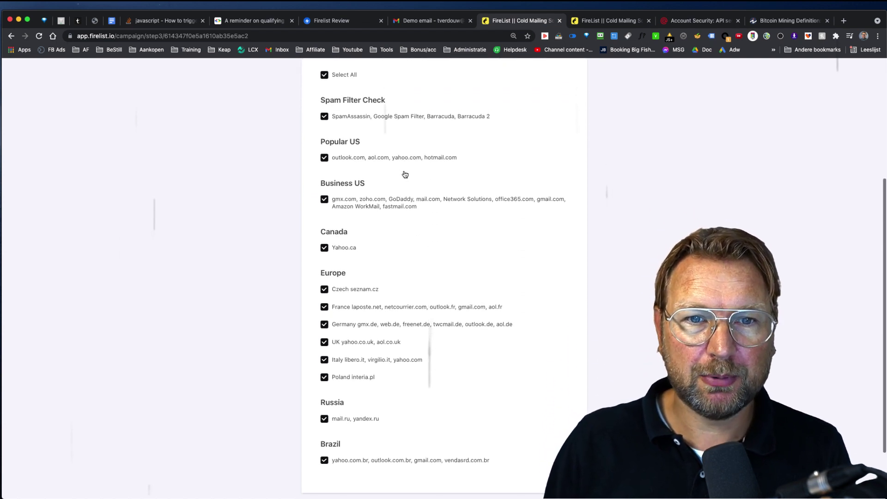
{"action": "scroll", "coordinate": [392, 218], "scroll_direction": "down", "scroll_amount": 2}
{"action": "scroll", "coordinate": [392, 218], "scroll_direction": "down", "scroll_amount": 2}
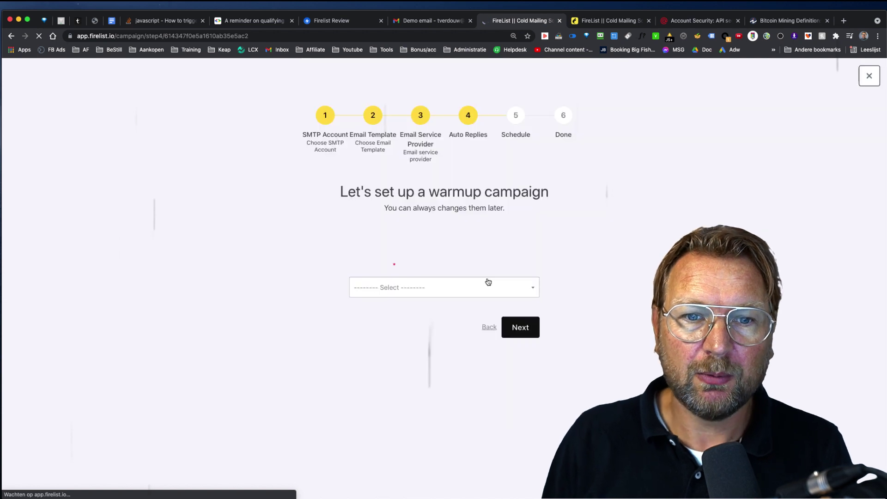
Choose Marketing as the auto replies email category and advance to scheduling.
{"action": "left_click", "coordinate": [436, 294]}
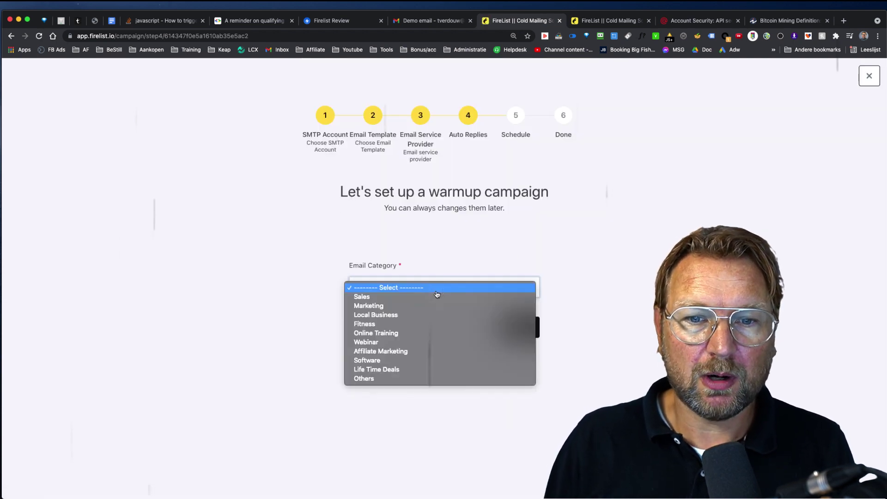
{"action": "left_click", "coordinate": [420, 306]}
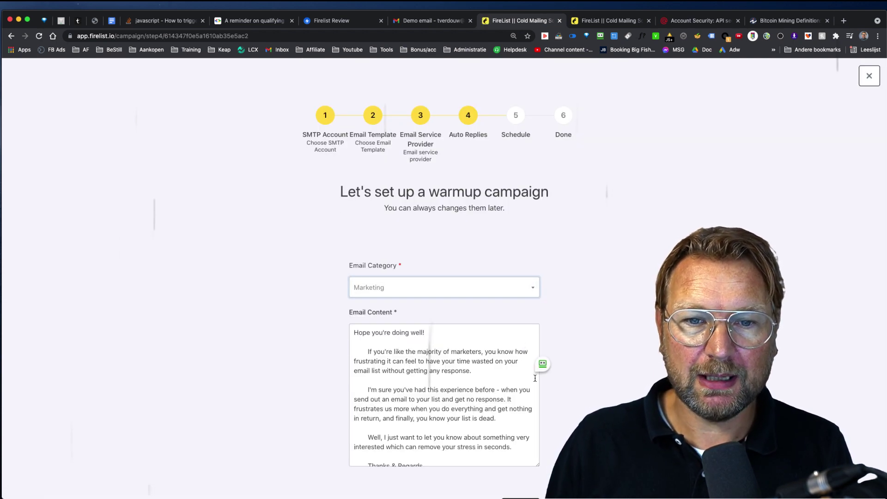
{"action": "scroll", "coordinate": [534, 378], "scroll_direction": "down", "scroll_amount": 3}
{"action": "left_click", "coordinate": [519, 444]}
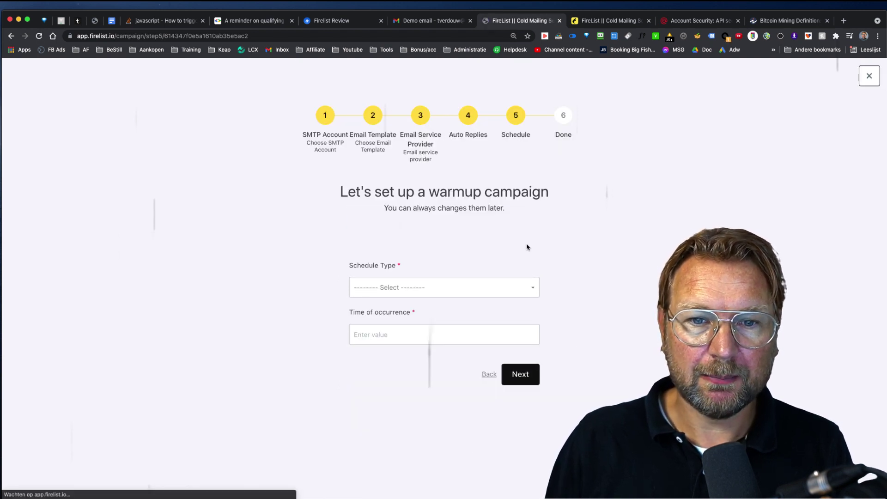
Look over the schedule types and Time of occurrence, then close the wizard without scheduling.
{"action": "left_click", "coordinate": [462, 287]}
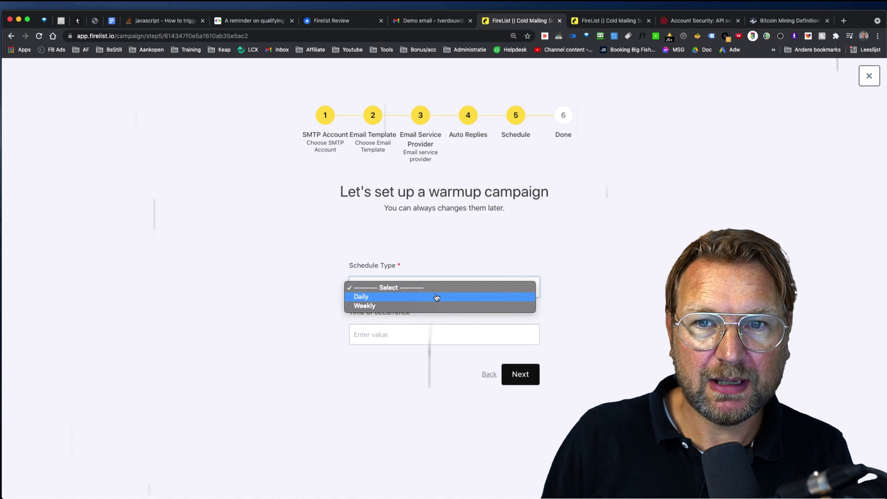
{"action": "left_click", "coordinate": [382, 336]}
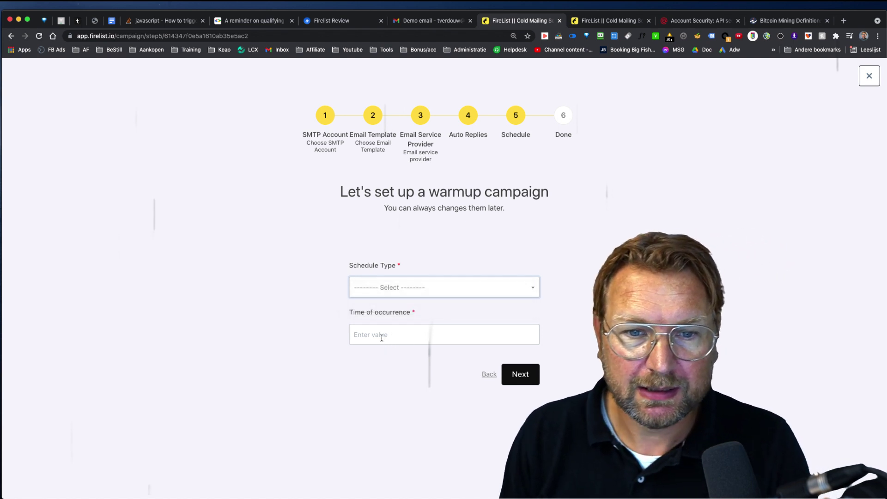
{"action": "left_click", "coordinate": [384, 337]}
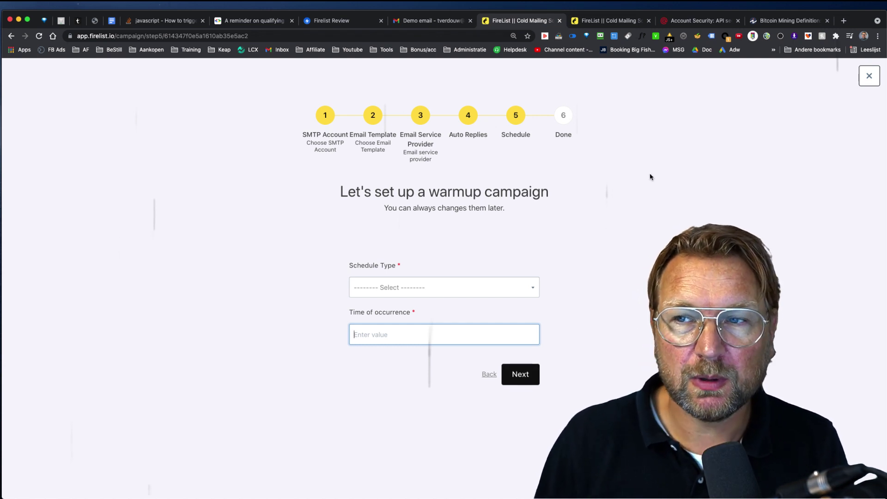
{"action": "left_click", "coordinate": [862, 75]}
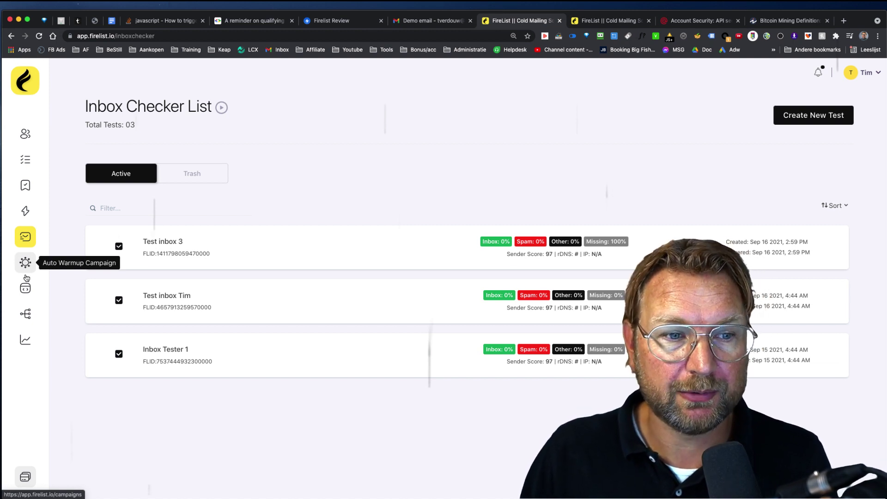
Start a new signup form named 'Form 2' from the signup forms page.
{"action": "left_click", "coordinate": [25, 290]}
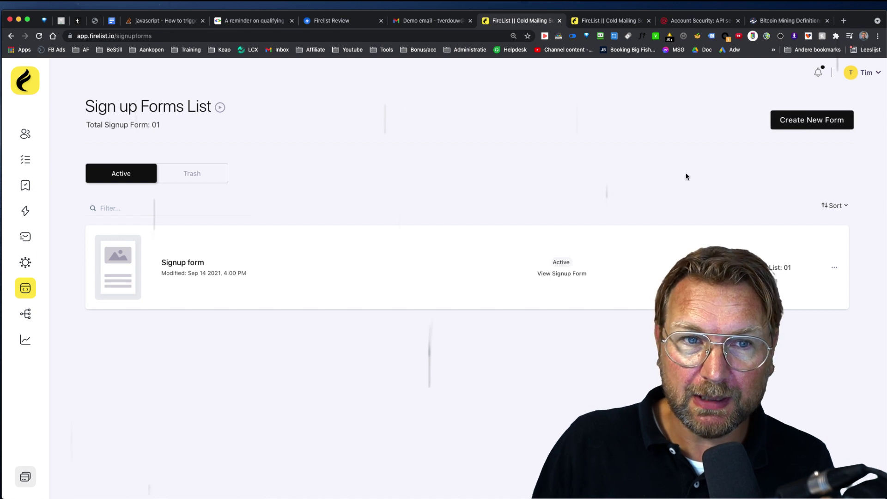
{"action": "left_click", "coordinate": [807, 121]}
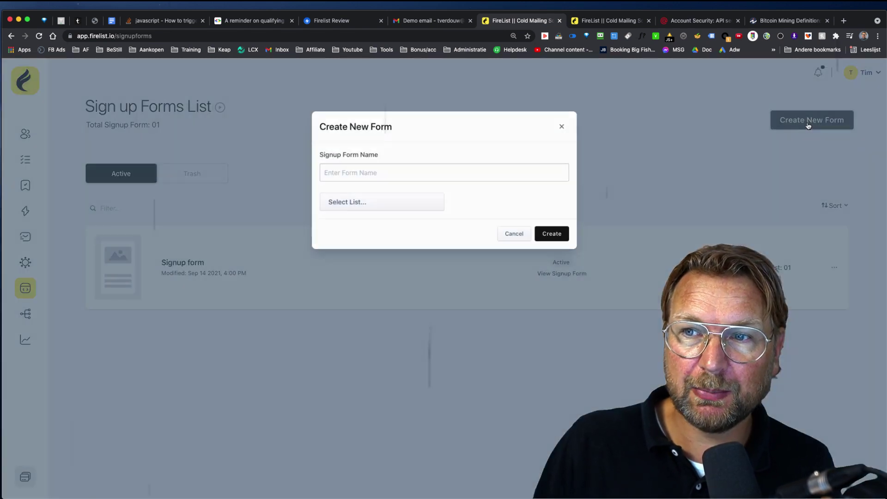
{"action": "left_click", "coordinate": [374, 172]}
{"action": "type", "text": "Fo"}
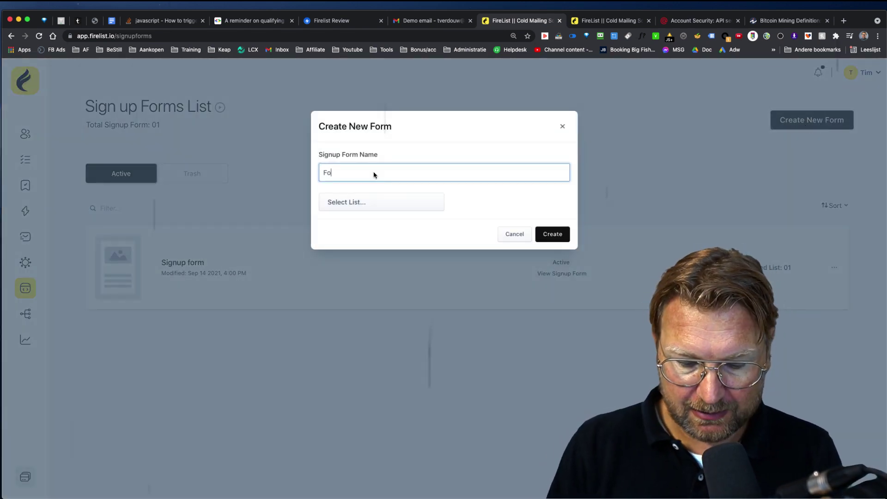
{"action": "type", "text": "rm 2"}
{"action": "left_click", "coordinate": [541, 236]}
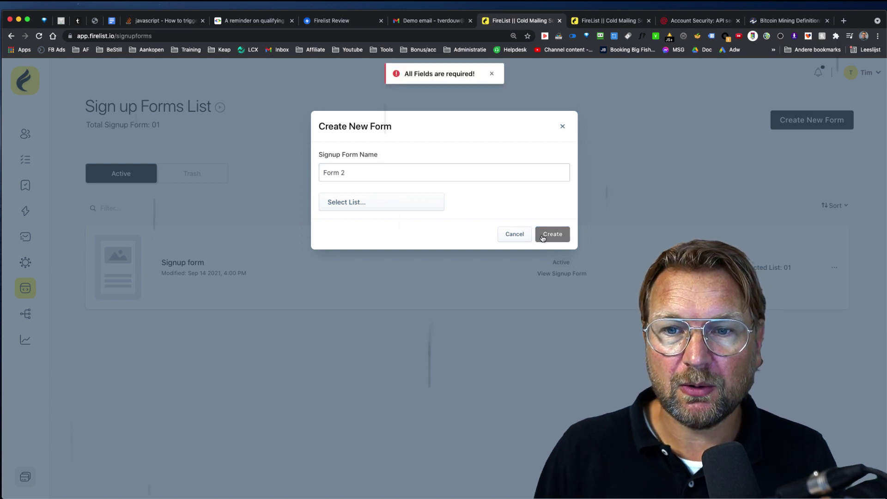
Attach the existing contact list to Form 2 and create it.
{"action": "left_click", "coordinate": [336, 202]}
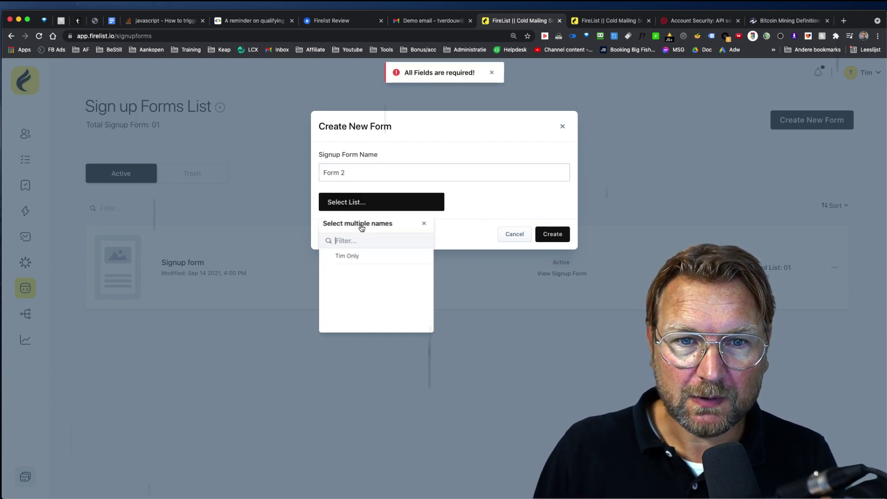
{"action": "left_click", "coordinate": [347, 258]}
{"action": "left_click", "coordinate": [492, 200]}
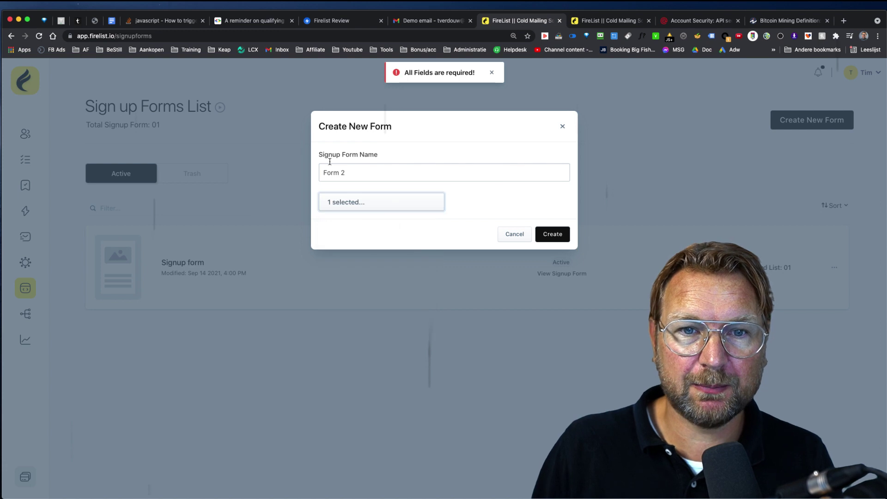
{"action": "left_click", "coordinate": [386, 204]}
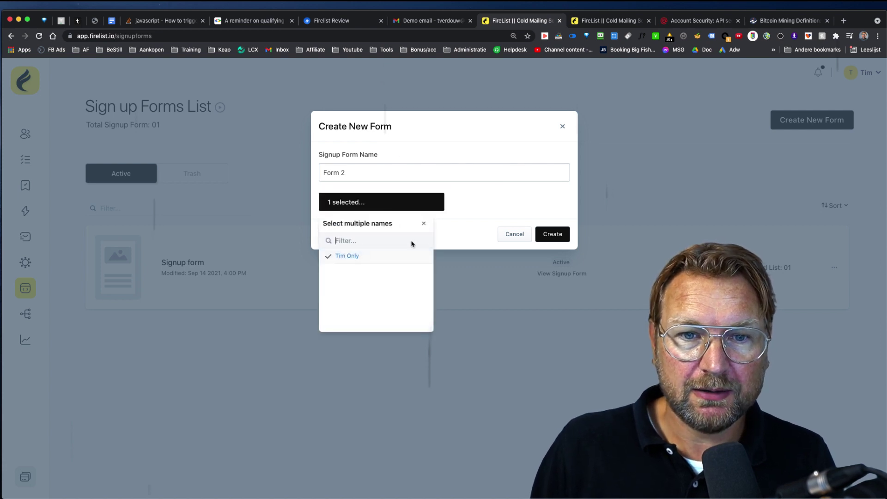
{"action": "left_click", "coordinate": [554, 240]}
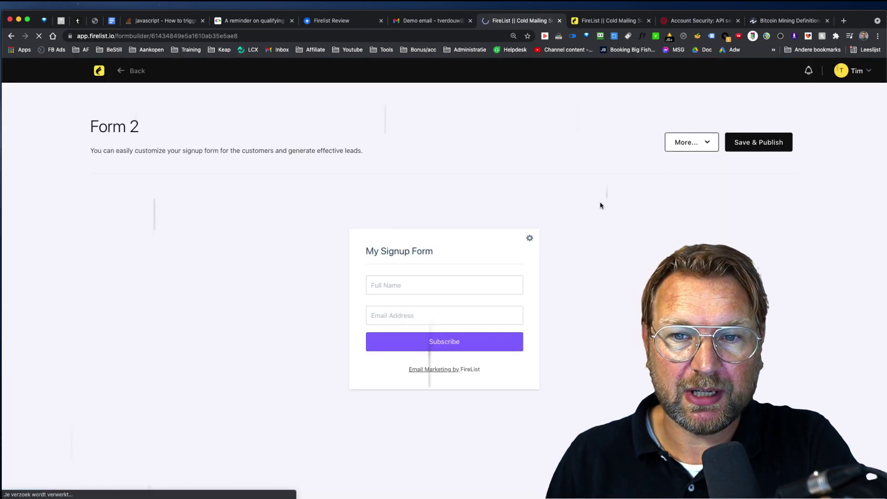
Set the form background colour to near black in the general settings.
{"action": "left_click", "coordinate": [529, 239]}
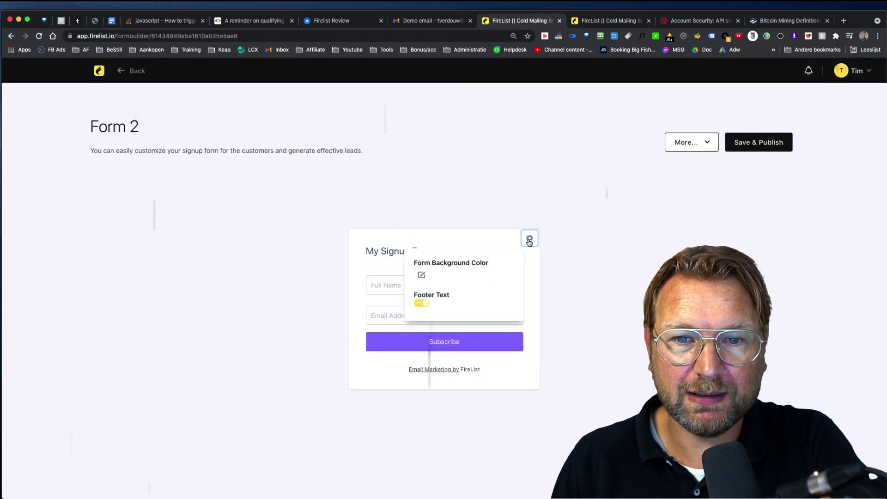
{"action": "left_click", "coordinate": [426, 272]}
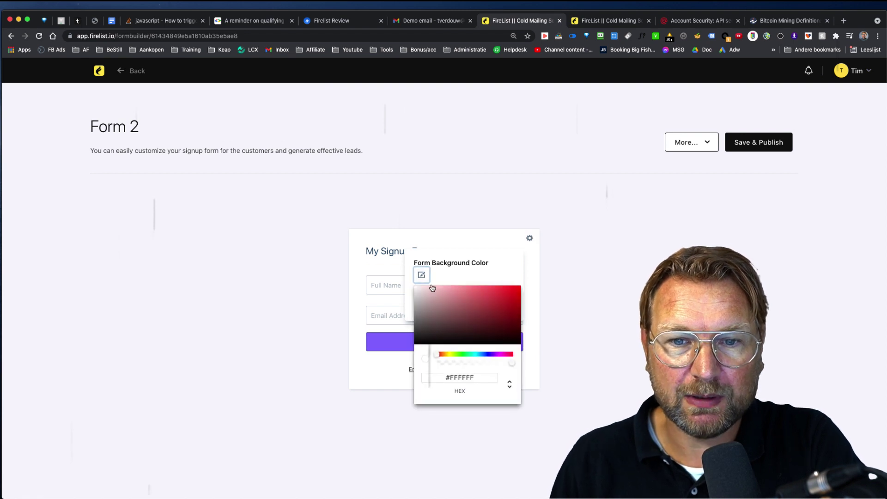
{"action": "left_click_drag", "start_coordinate": [425, 320], "coordinate": [414, 340]}
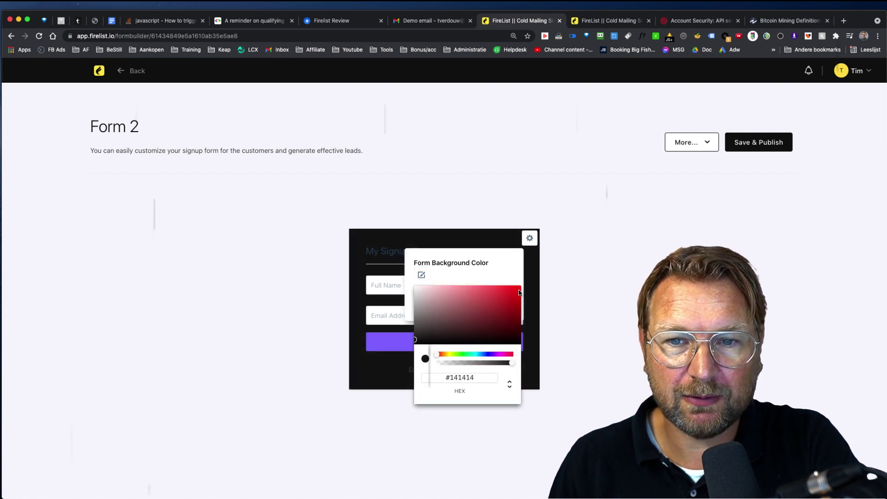
{"action": "left_click", "coordinate": [530, 239]}
Make the form heading text near-white.
{"action": "left_click", "coordinate": [419, 256]}
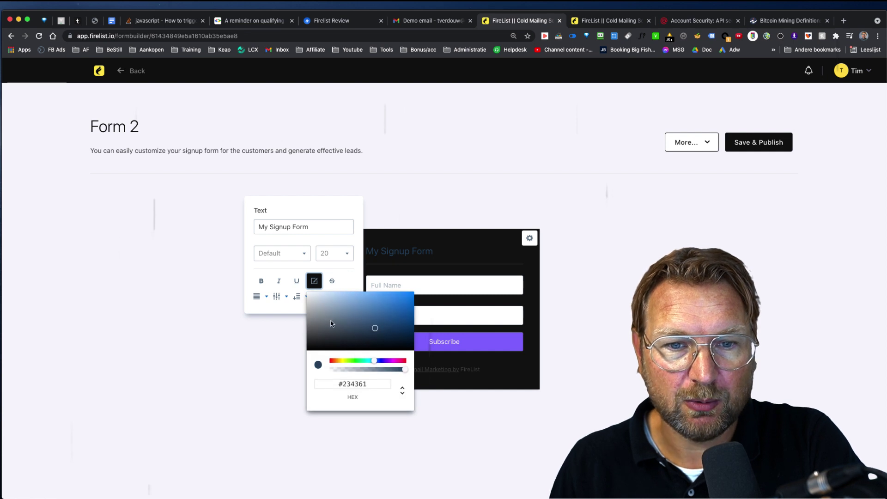
{"action": "left_click_drag", "start_coordinate": [314, 306], "coordinate": [308, 297]}
{"action": "left_click", "coordinate": [391, 245]}
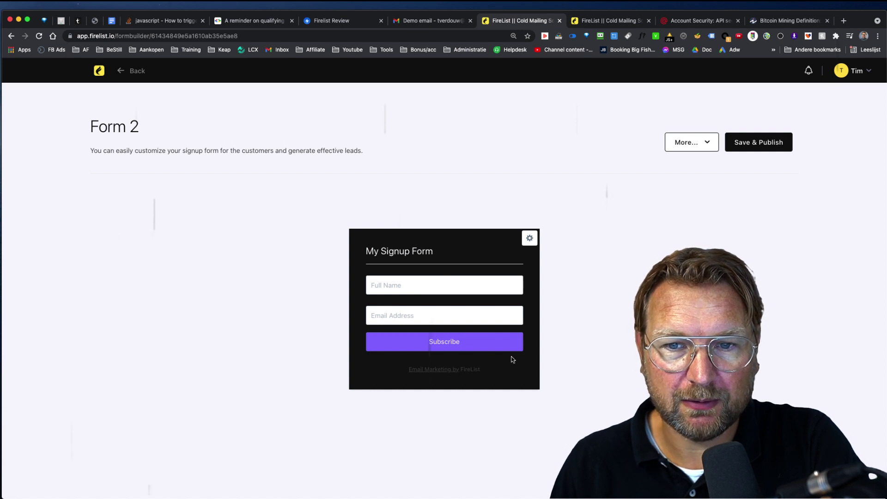
Switch off the FireList footer text in the form's general settings.
{"action": "left_click", "coordinate": [529, 237]}
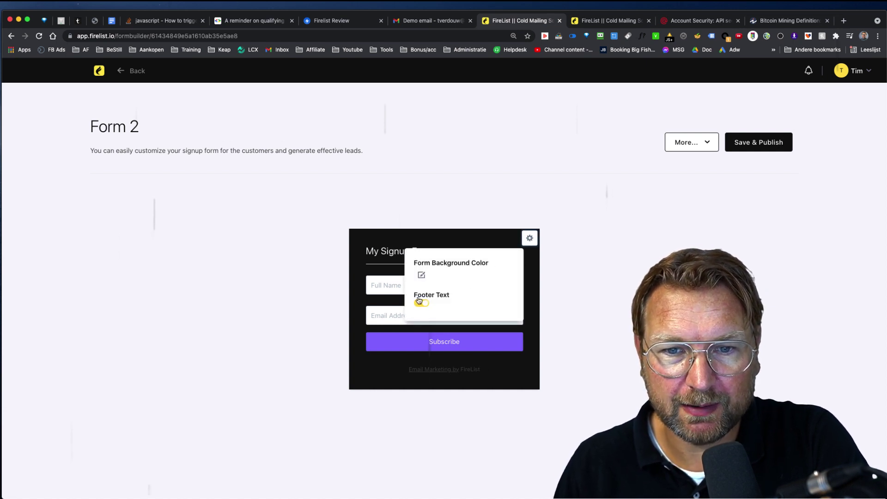
{"action": "left_click", "coordinate": [419, 304]}
{"action": "left_click", "coordinate": [529, 238]}
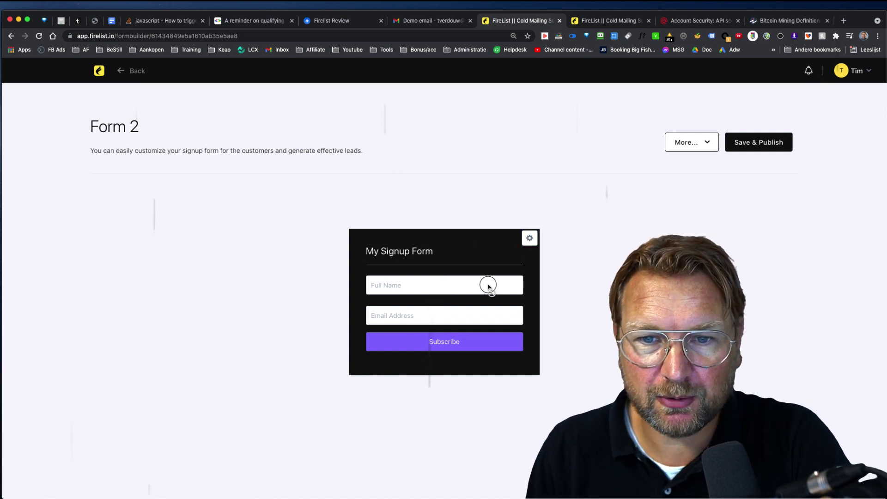
Tick Address and City under Select Fields and Save & Publish Form 2.
{"action": "left_click", "coordinate": [397, 289]}
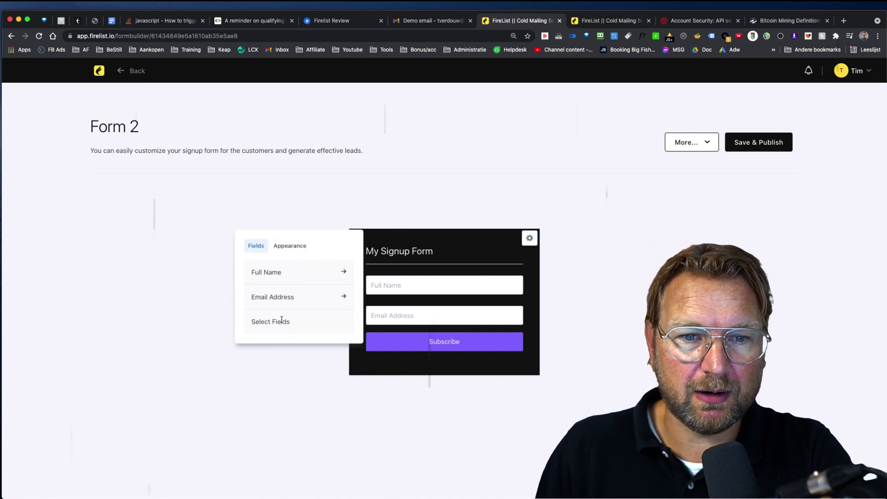
{"action": "left_click", "coordinate": [290, 245]}
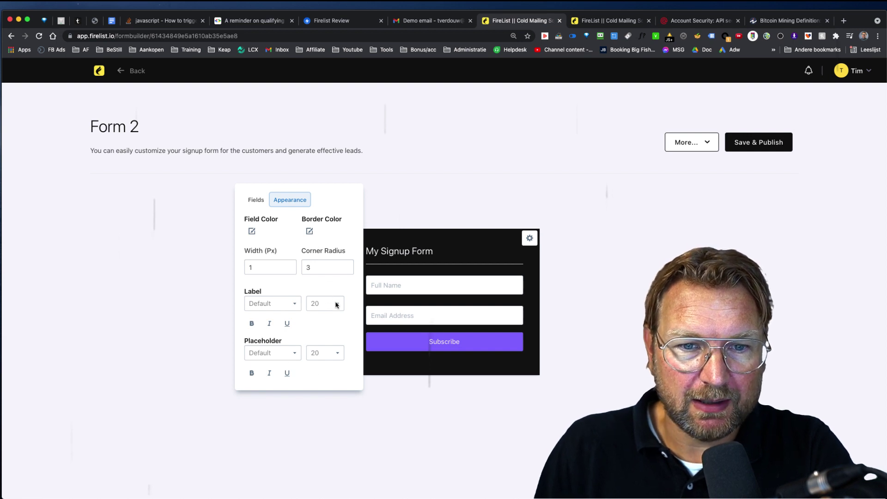
{"action": "left_click", "coordinate": [255, 199]}
{"action": "left_click", "coordinate": [284, 322]}
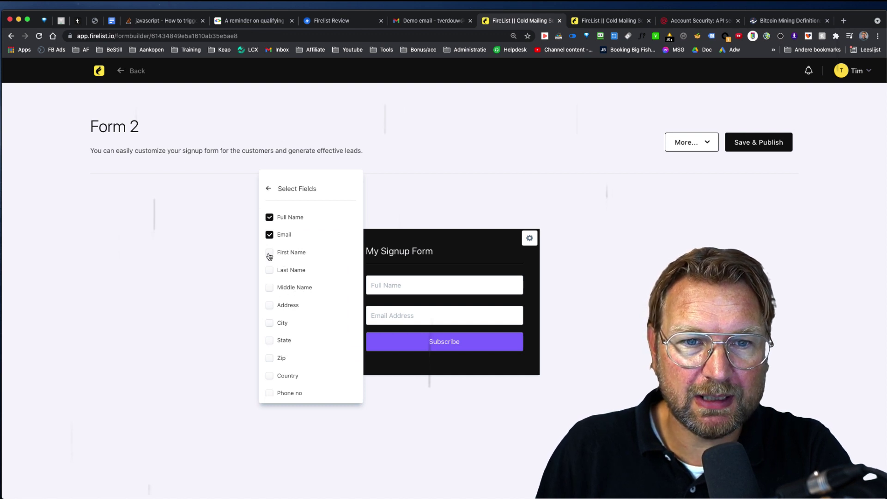
{"action": "left_click", "coordinate": [269, 306]}
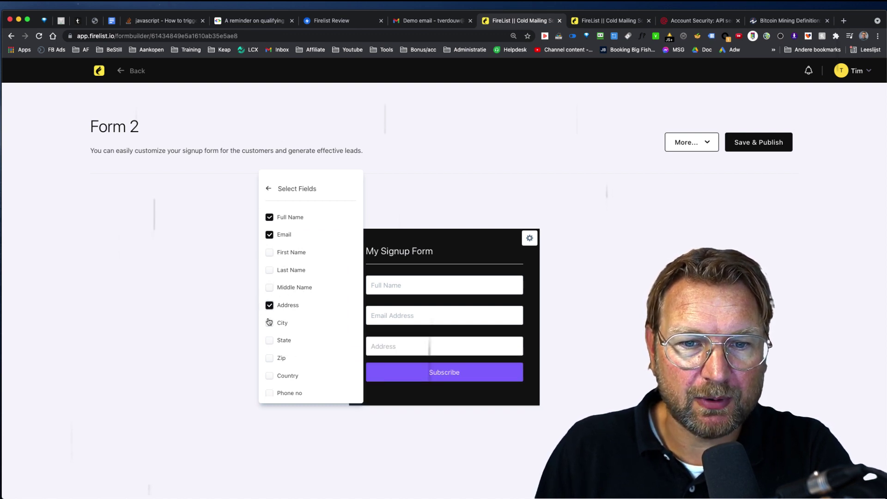
{"action": "left_click", "coordinate": [269, 323]}
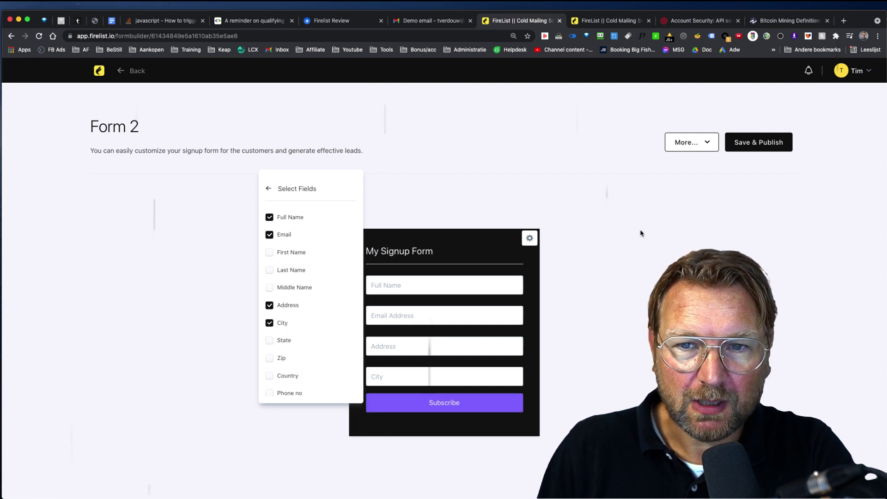
{"action": "left_click", "coordinate": [749, 142]}
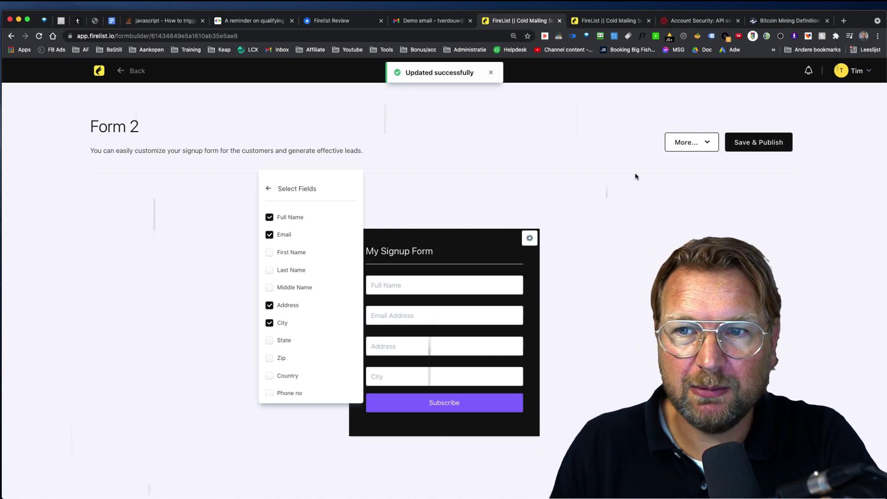
{"action": "left_click", "coordinate": [689, 149]}
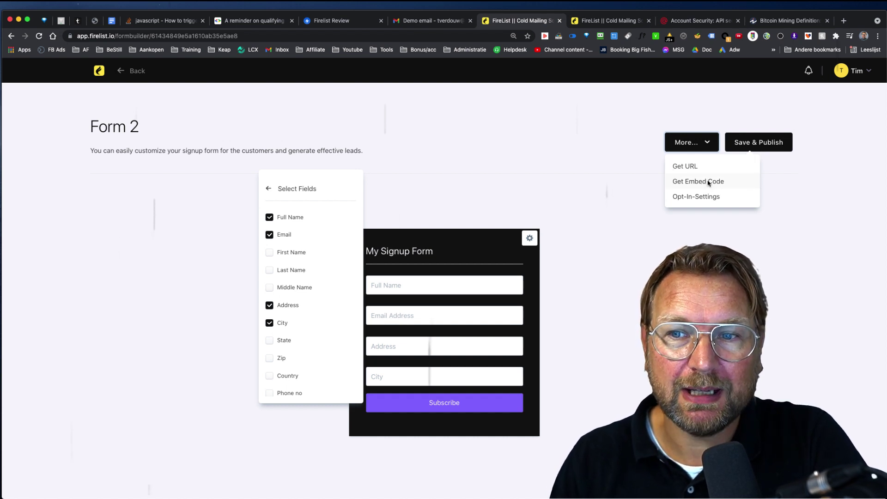
{"action": "left_click", "coordinate": [681, 199]}
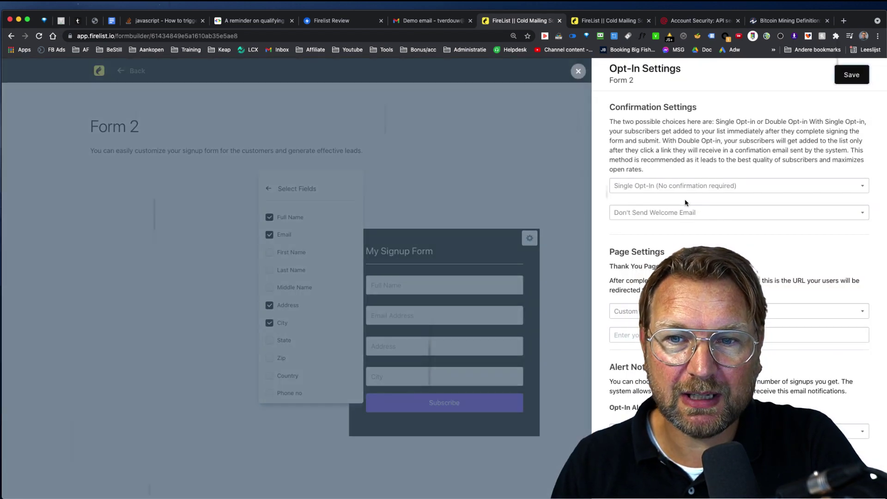
{"action": "left_click", "coordinate": [642, 187]}
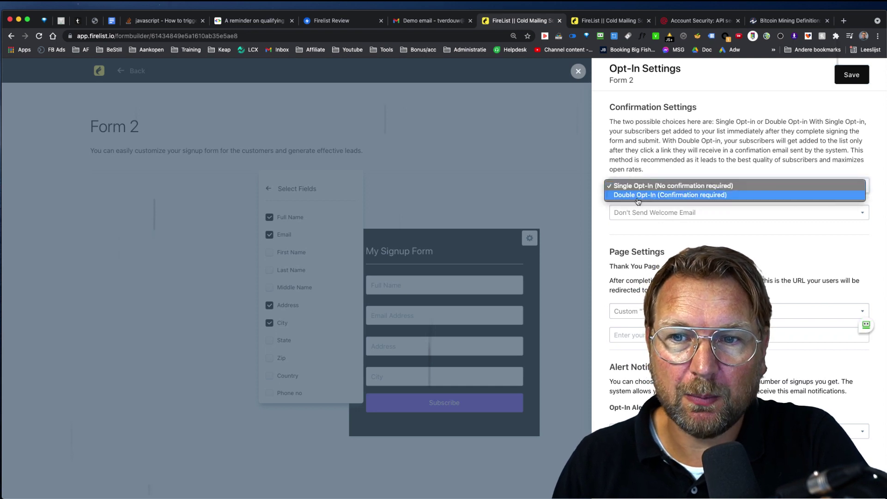
{"action": "left_click", "coordinate": [667, 221]}
{"action": "left_click", "coordinate": [637, 213]}
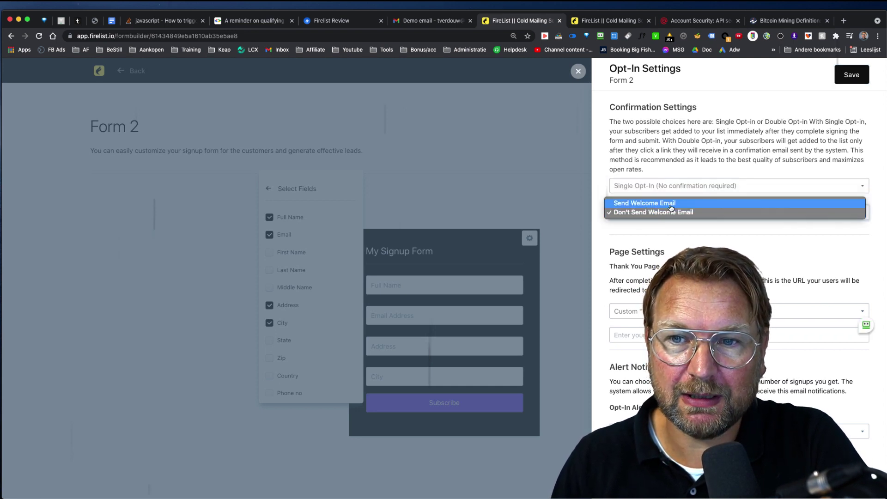
{"action": "left_click", "coordinate": [637, 239]}
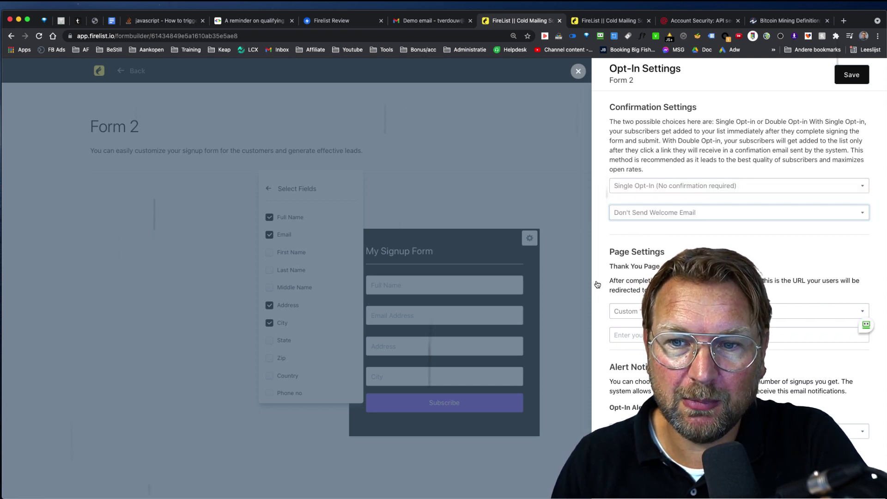
{"action": "left_click", "coordinate": [629, 310]}
{"action": "key", "text": "Escape"}
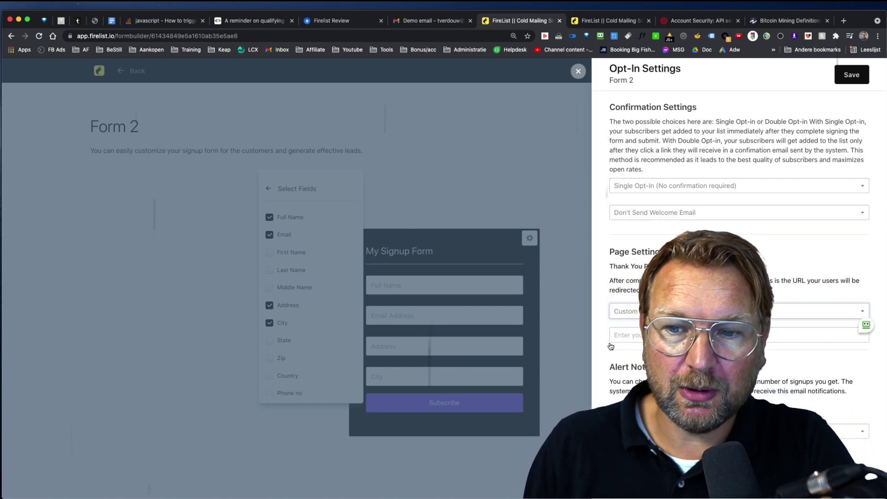
{"action": "left_click", "coordinate": [578, 71]}
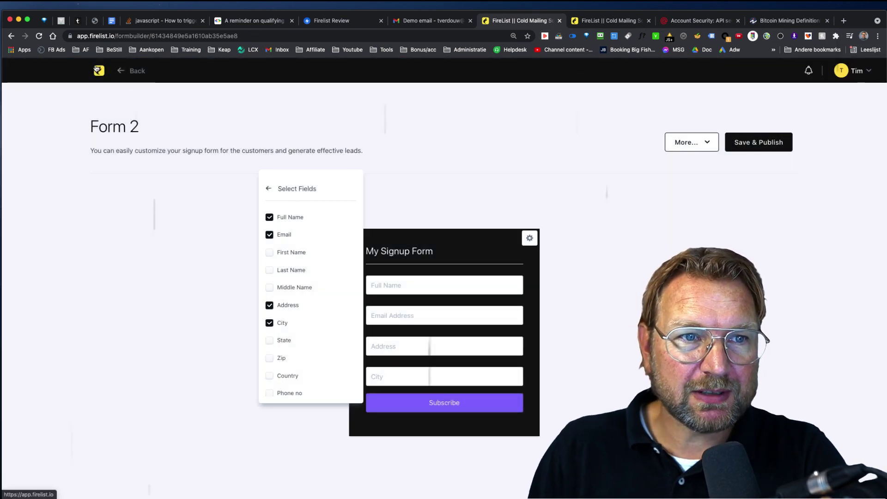
From Segments, start a new segment based on the existing contact list.
{"action": "left_click", "coordinate": [97, 69]}
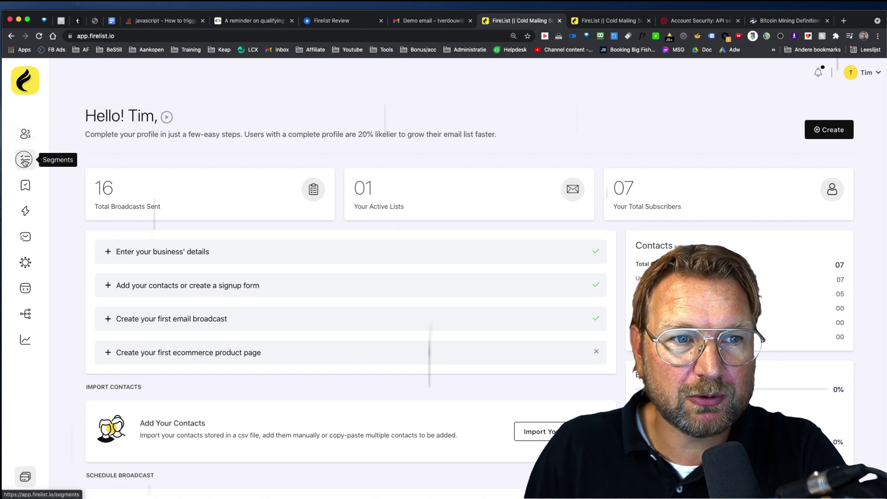
{"action": "left_click", "coordinate": [25, 160]}
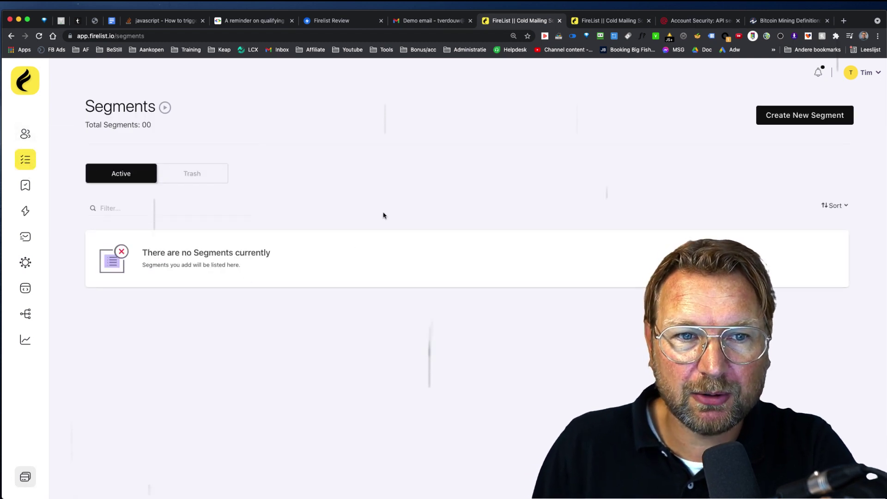
{"action": "left_click", "coordinate": [815, 114]}
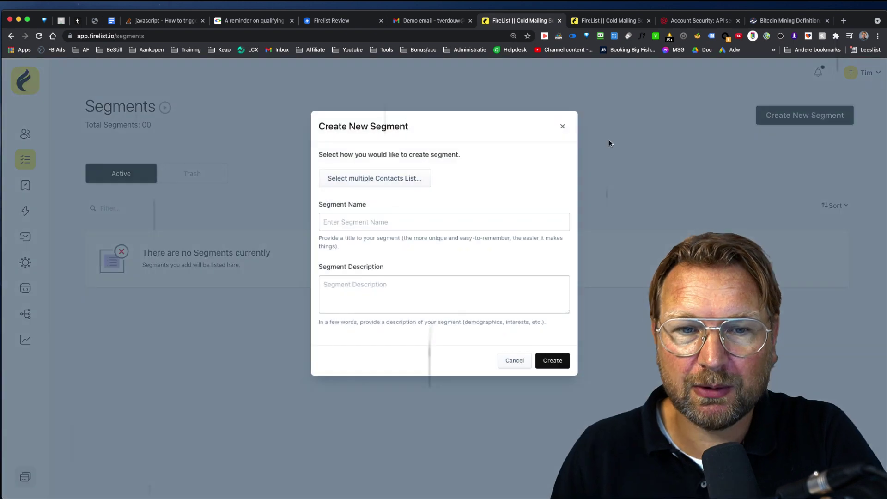
{"action": "left_click", "coordinate": [366, 184]}
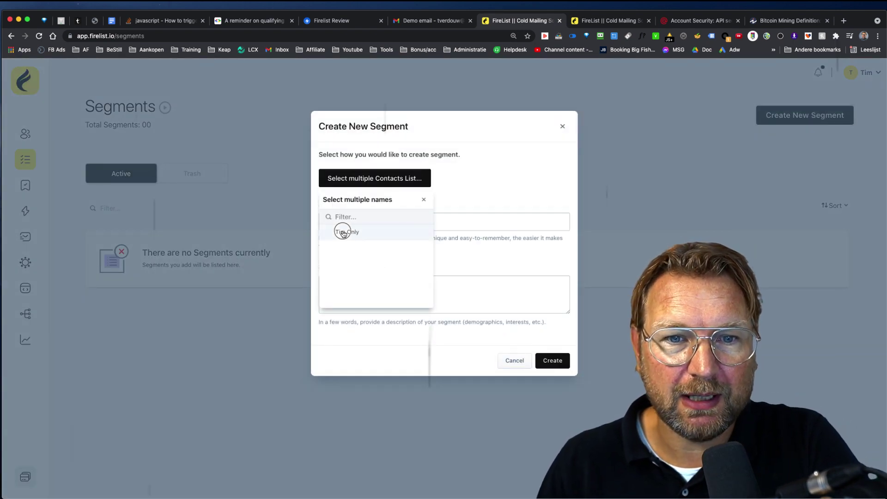
{"action": "left_click", "coordinate": [344, 231]}
{"action": "left_click", "coordinate": [492, 166]}
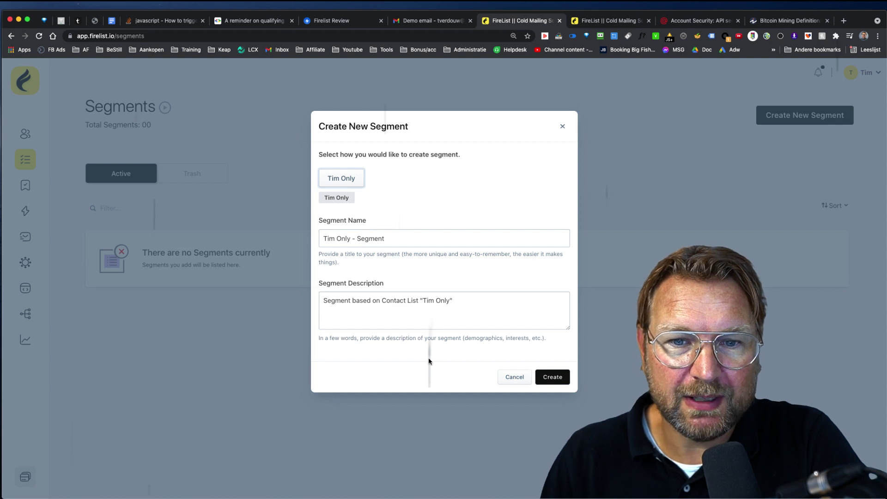
Create the segment, appending 'g' to its name to make it unique.
{"action": "left_click", "coordinate": [549, 377]}
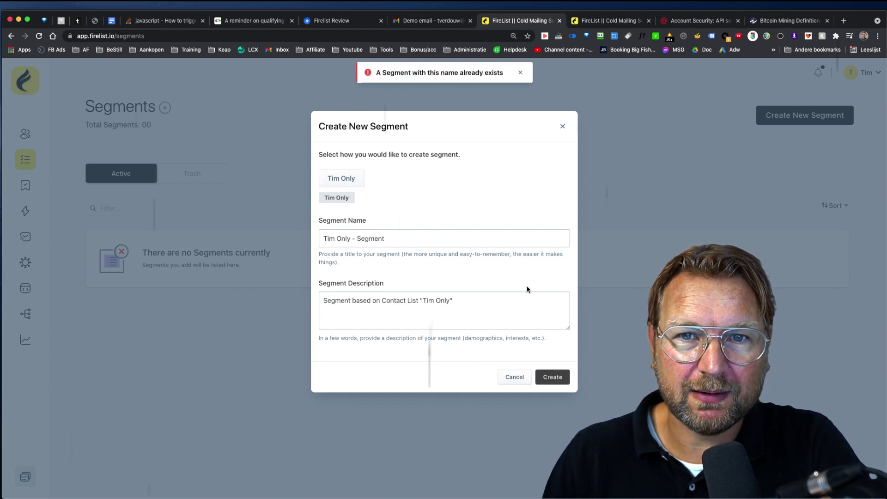
{"action": "left_click", "coordinate": [394, 241]}
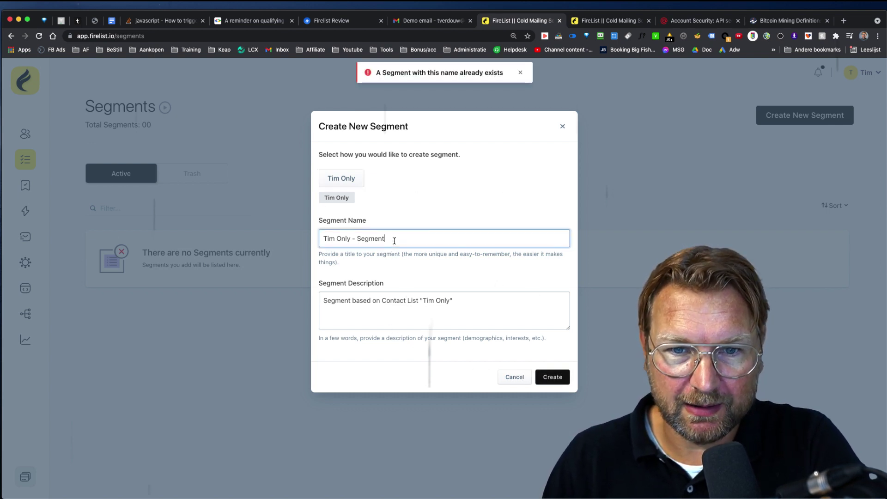
{"action": "type", "text": "g"}
{"action": "left_click", "coordinate": [550, 376]}
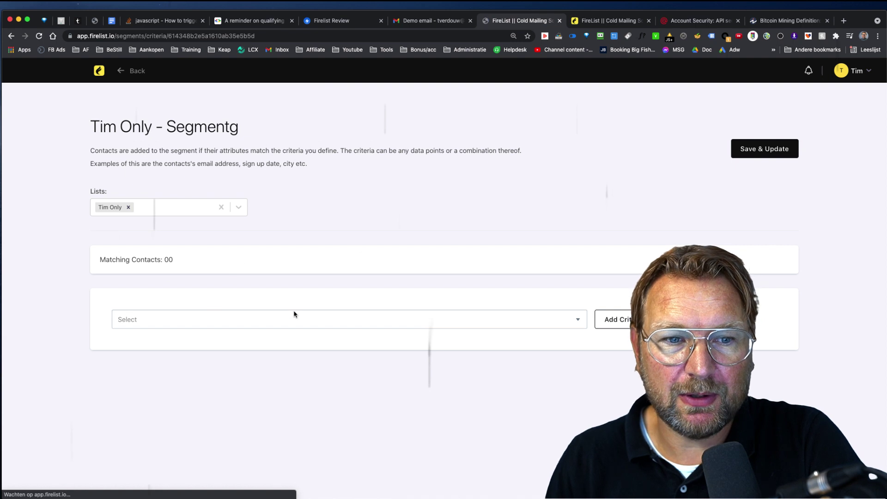
Add a First name criterion with the Equals operator, then return to the dashboard.
{"action": "left_click", "coordinate": [339, 320]}
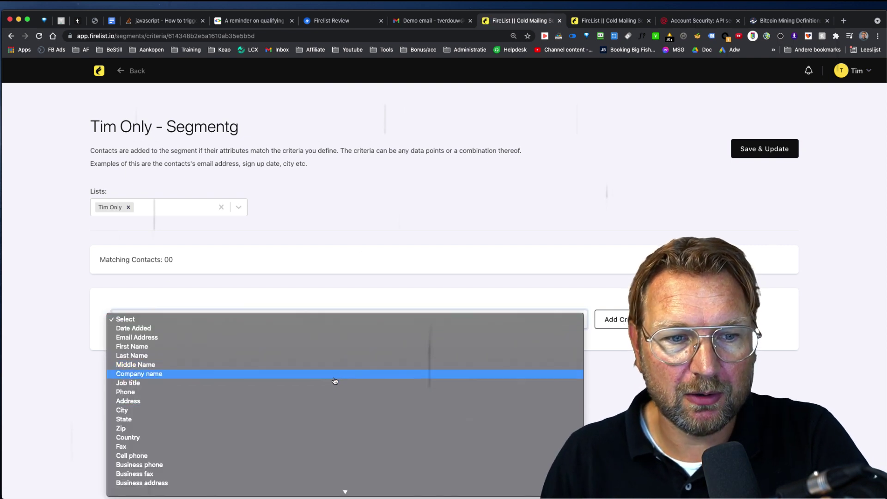
{"action": "scroll", "coordinate": [311, 410], "scroll_direction": "down", "scroll_amount": 3}
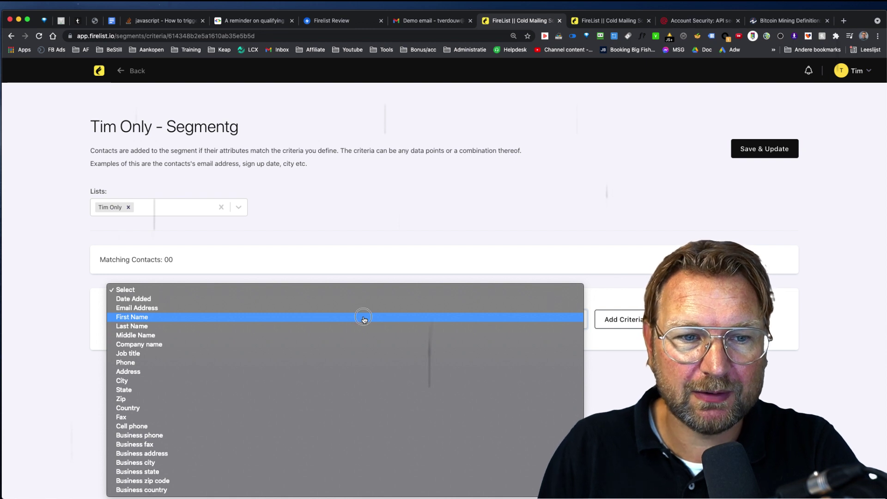
{"action": "left_click", "coordinate": [363, 320]}
{"action": "left_click", "coordinate": [613, 322]}
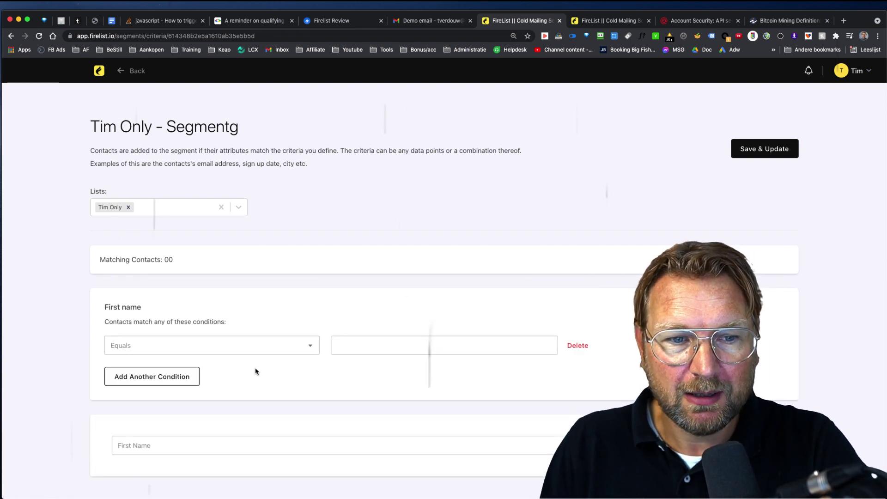
{"action": "left_click", "coordinate": [211, 346]}
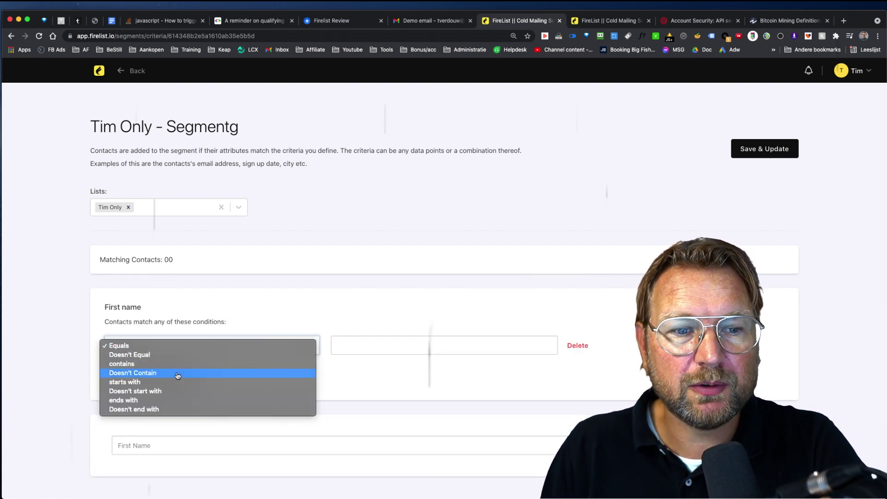
{"action": "left_click", "coordinate": [421, 305]}
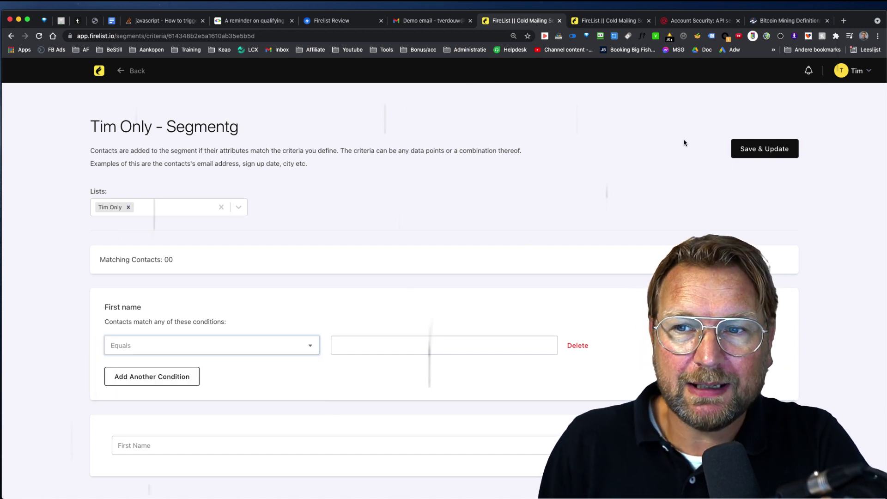
{"action": "left_click", "coordinate": [98, 72]}
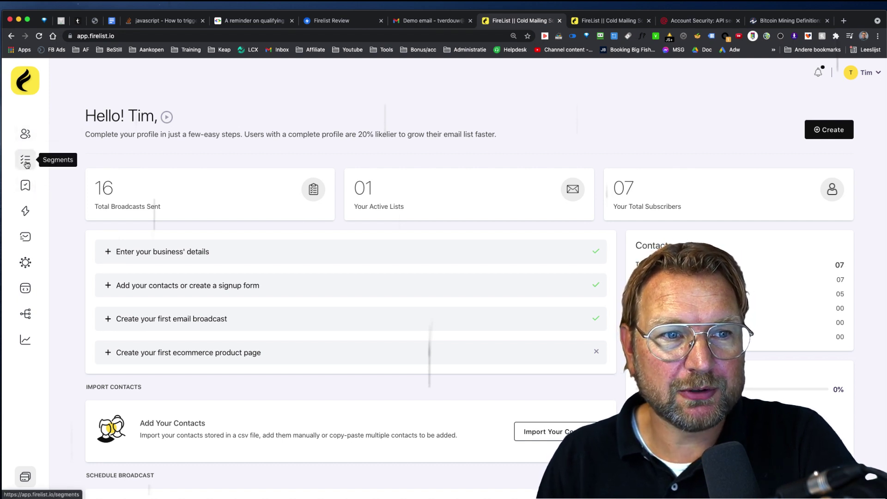
Go through Tags and Broadcasts to the Inbox Checker list showing three tests.
{"action": "left_click", "coordinate": [25, 185]}
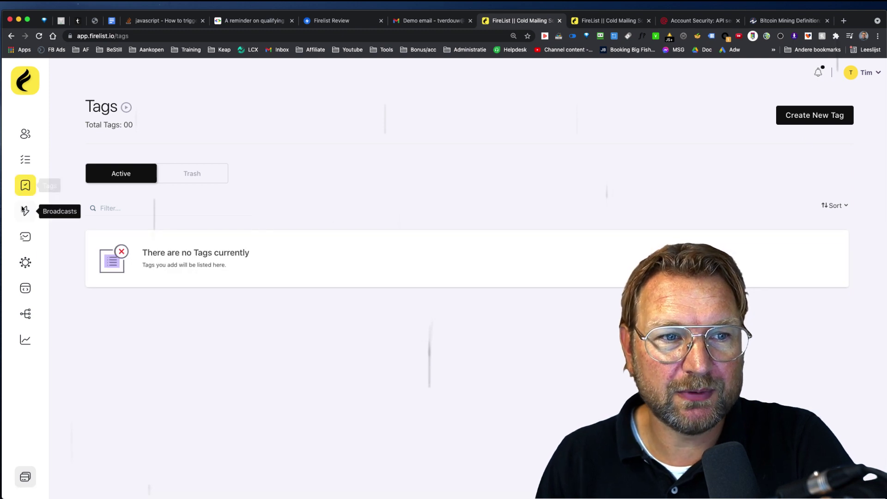
{"action": "left_click", "coordinate": [25, 210]}
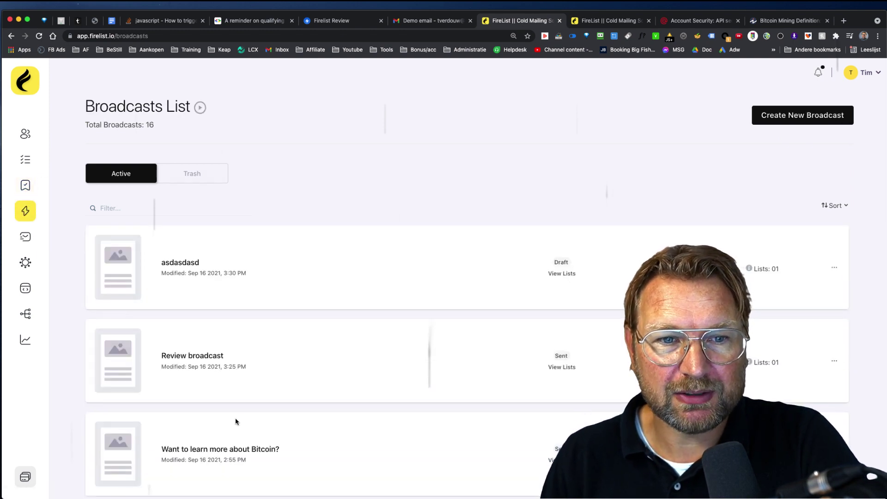
{"action": "left_click", "coordinate": [25, 237]}
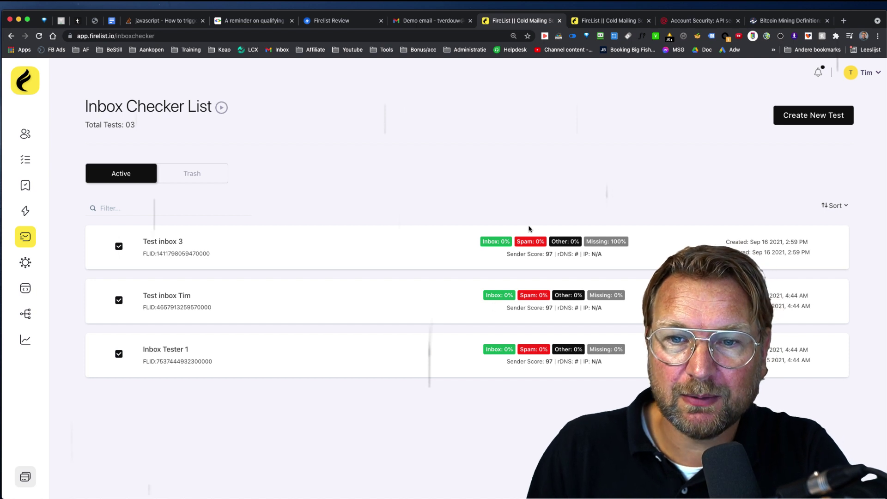
Start a new inbox test titled 'sdfdsf'.
{"action": "left_click", "coordinate": [795, 116]}
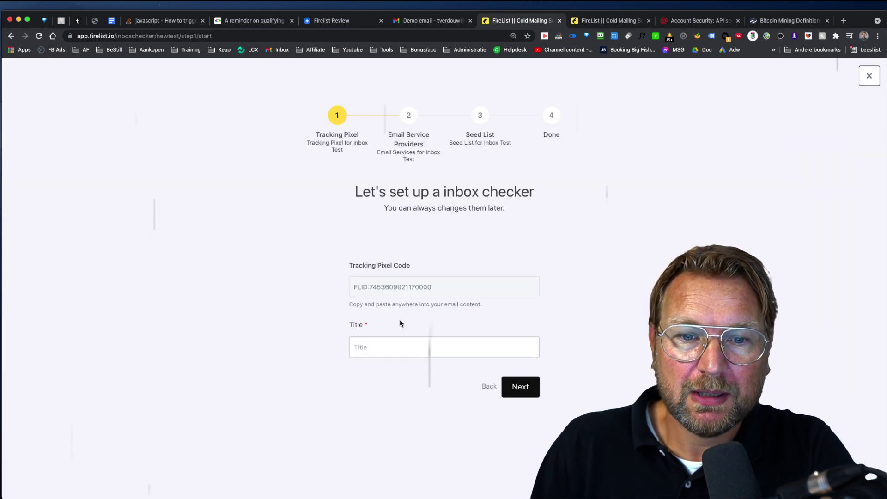
{"action": "left_click", "coordinate": [384, 342]}
{"action": "type", "text": "sdfdsf"}
{"action": "left_click", "coordinate": [515, 387]}
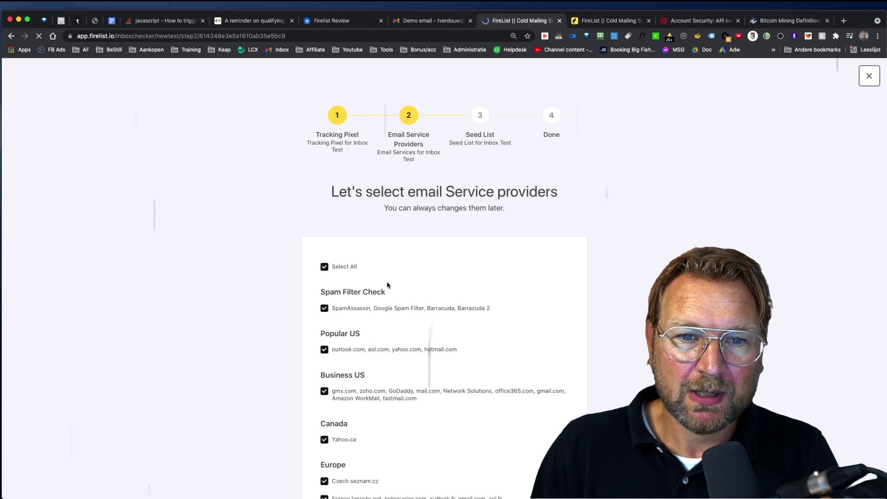
Keep all providers and the seed list, finish setup and view the test's report.
{"action": "scroll", "coordinate": [387, 284], "scroll_direction": "down", "scroll_amount": 6}
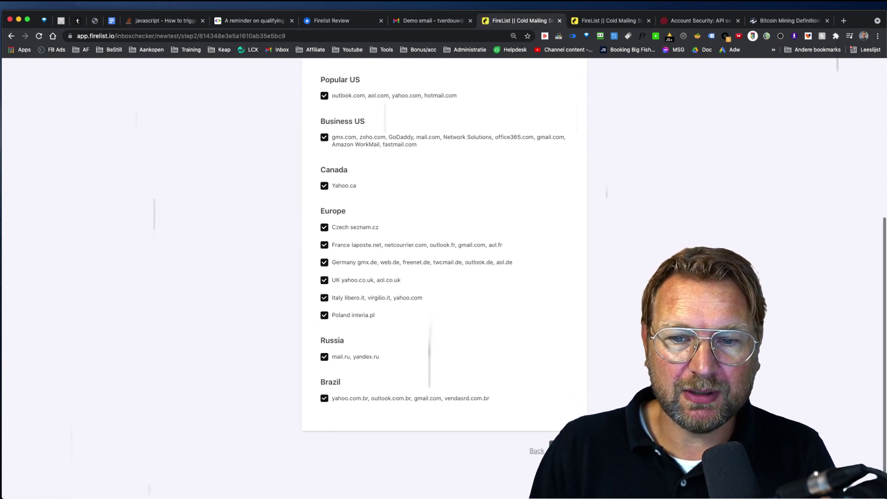
{"action": "left_click", "coordinate": [565, 451]}
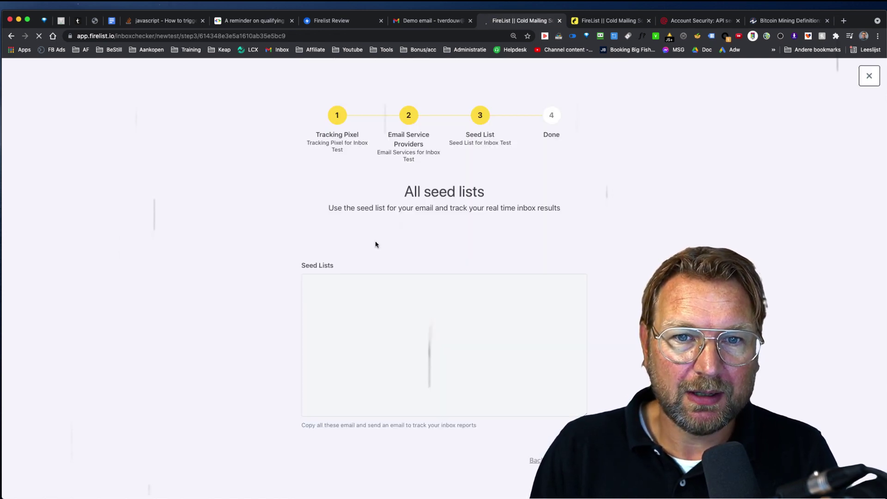
{"action": "scroll", "coordinate": [374, 320], "scroll_direction": "down", "scroll_amount": 5}
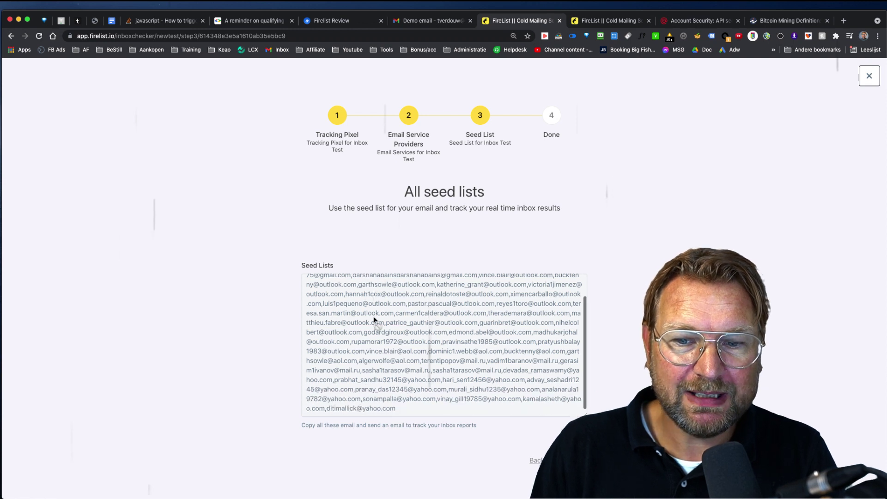
{"action": "left_click", "coordinate": [554, 461]}
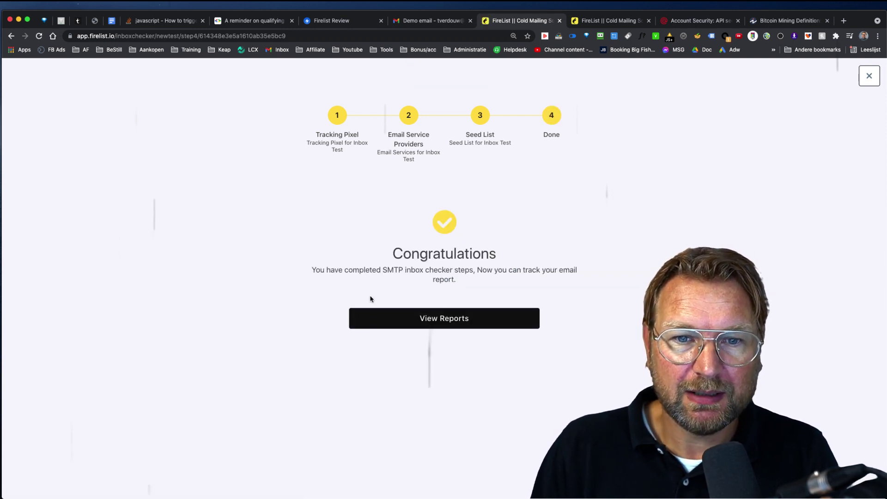
{"action": "left_click", "coordinate": [441, 319]}
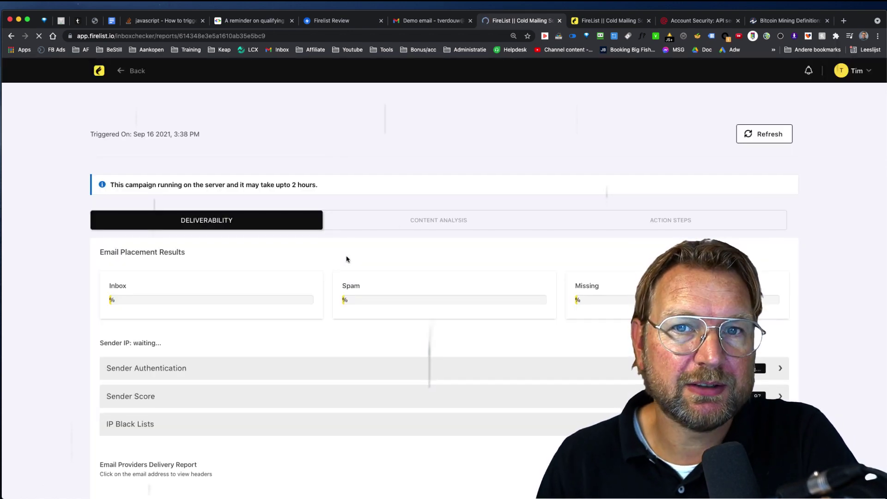
Scan the report's placement results and provider tables, every seed still missing, then return to the dashboard.
{"action": "scroll", "coordinate": [273, 292], "scroll_direction": "down", "scroll_amount": 3}
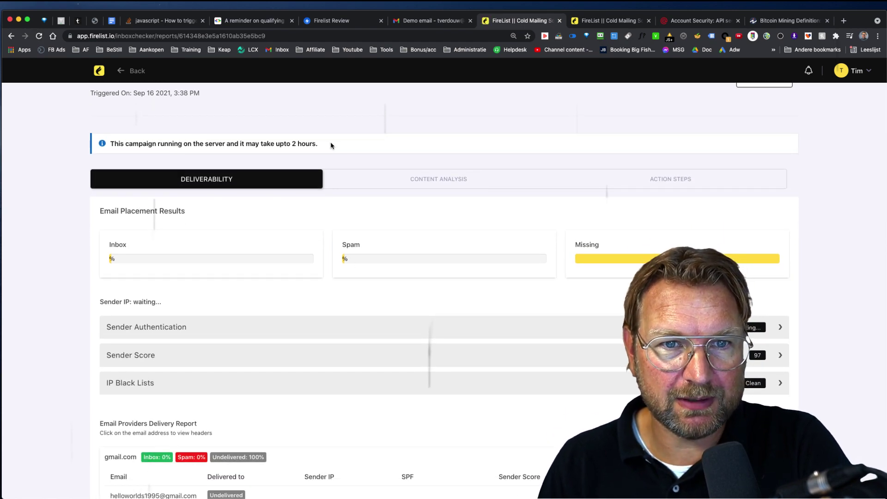
{"action": "left_click_drag", "start_coordinate": [331, 144], "coordinate": [230, 144]}
{"action": "scroll", "coordinate": [414, 277], "scroll_direction": "down", "scroll_amount": 2}
{"action": "scroll", "coordinate": [414, 276], "scroll_direction": "down", "scroll_amount": 10}
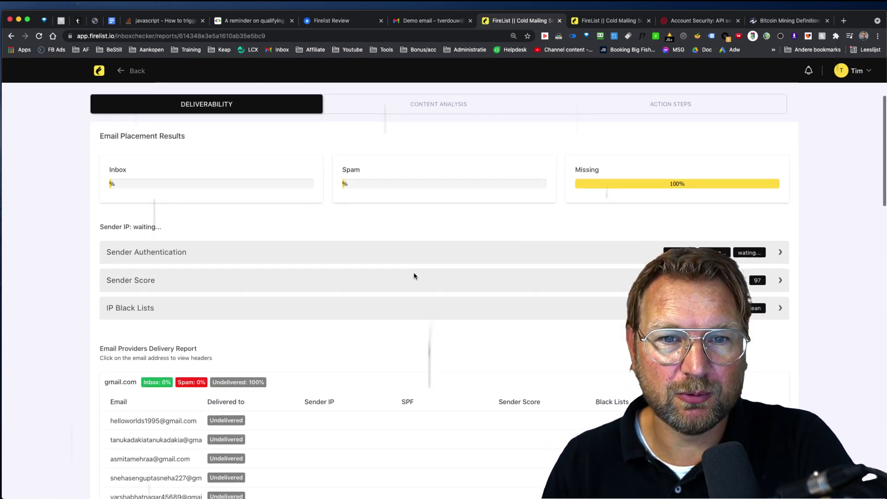
{"action": "scroll", "coordinate": [415, 277], "scroll_direction": "down", "scroll_amount": 10}
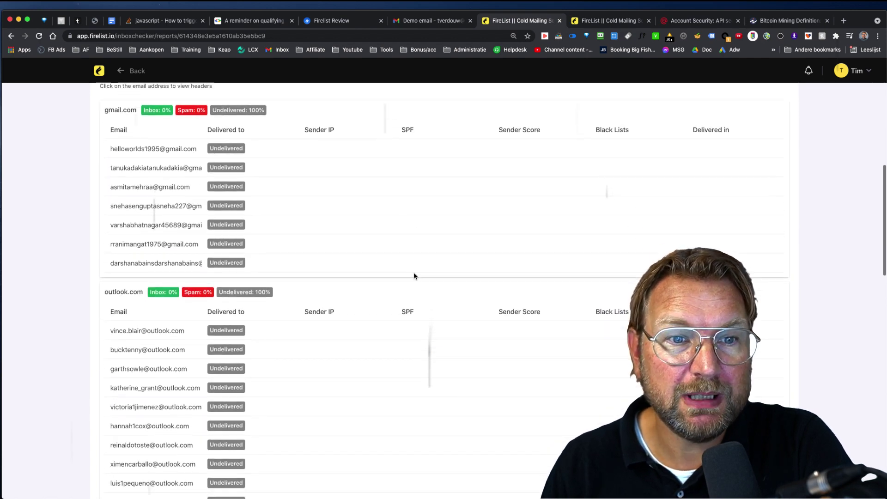
{"action": "scroll", "coordinate": [283, 251], "scroll_direction": "up", "scroll_amount": 20}
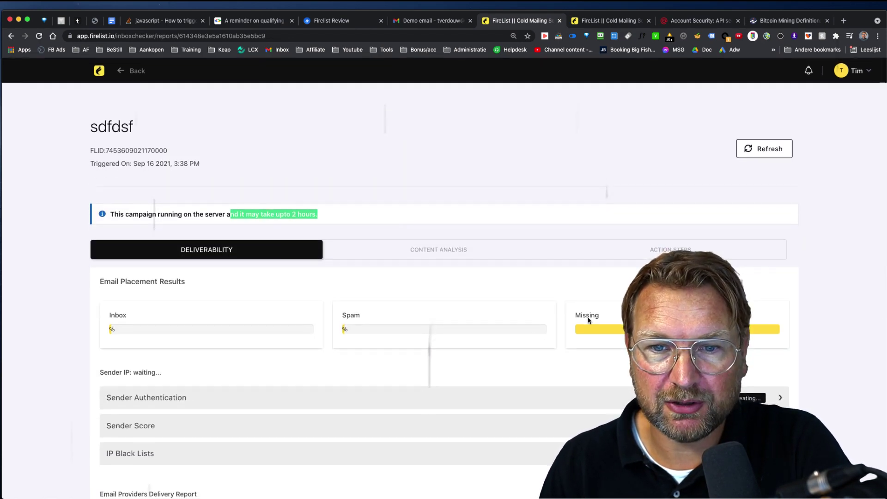
{"action": "scroll", "coordinate": [530, 332], "scroll_direction": "down", "scroll_amount": 5}
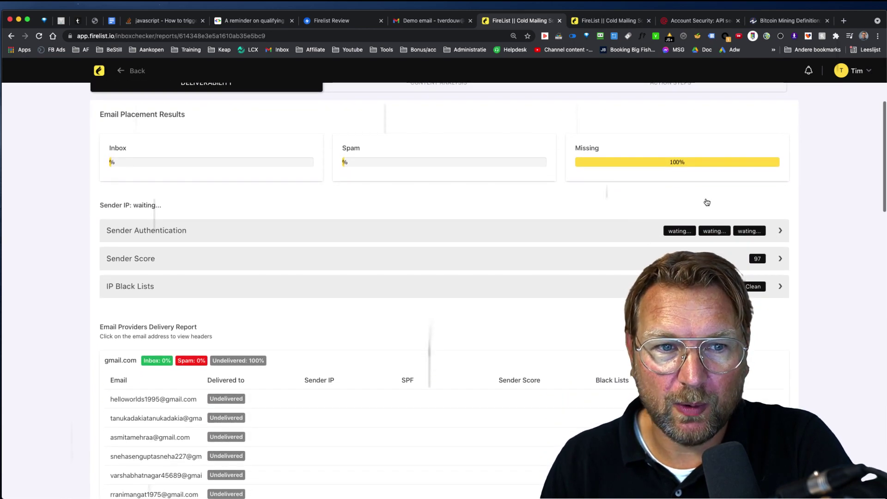
{"action": "scroll", "coordinate": [452, 244], "scroll_direction": "up", "scroll_amount": 5}
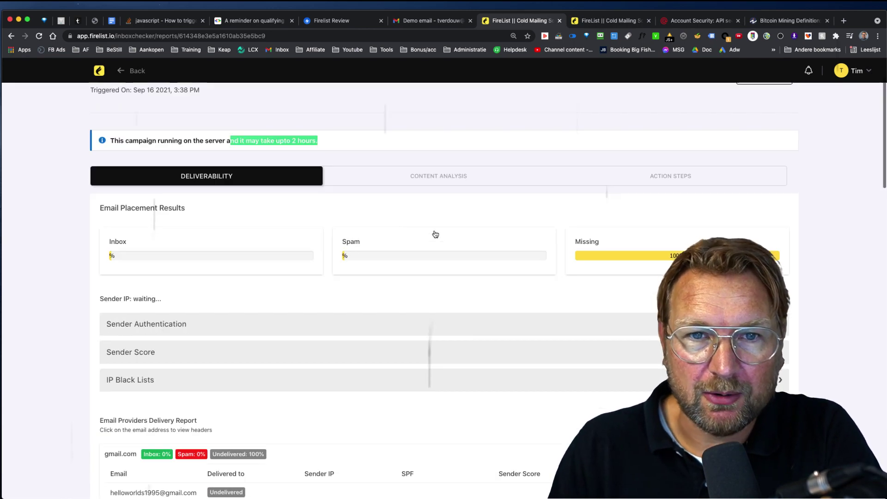
{"action": "left_click", "coordinate": [99, 70]}
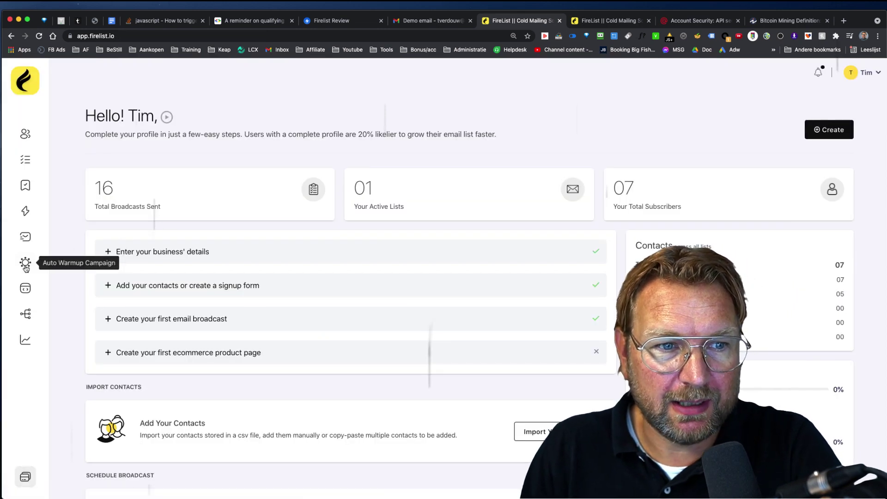
{"action": "left_click", "coordinate": [34, 339]}
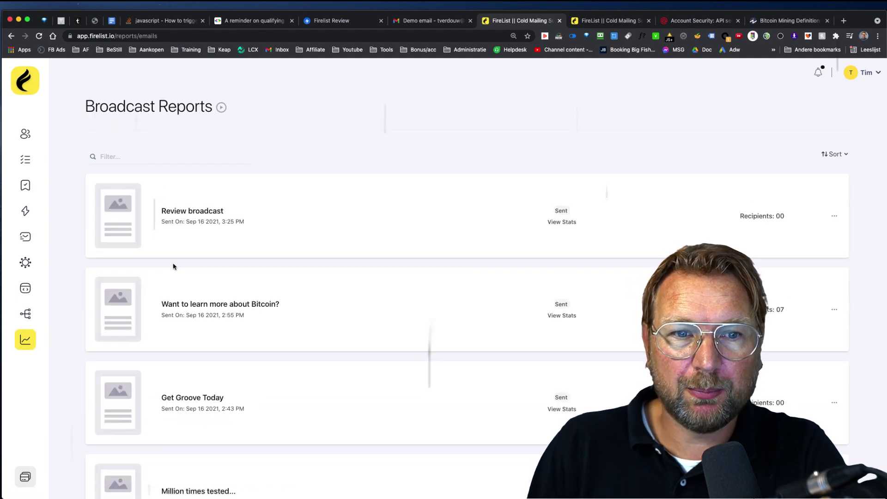
{"action": "scroll", "coordinate": [406, 333], "scroll_direction": "down", "scroll_amount": 7}
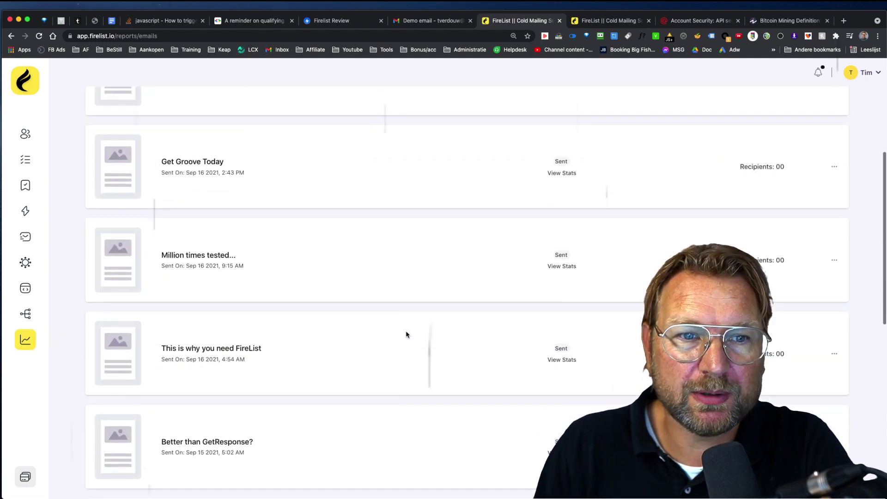
{"action": "scroll", "coordinate": [406, 333], "scroll_direction": "up", "scroll_amount": 7}
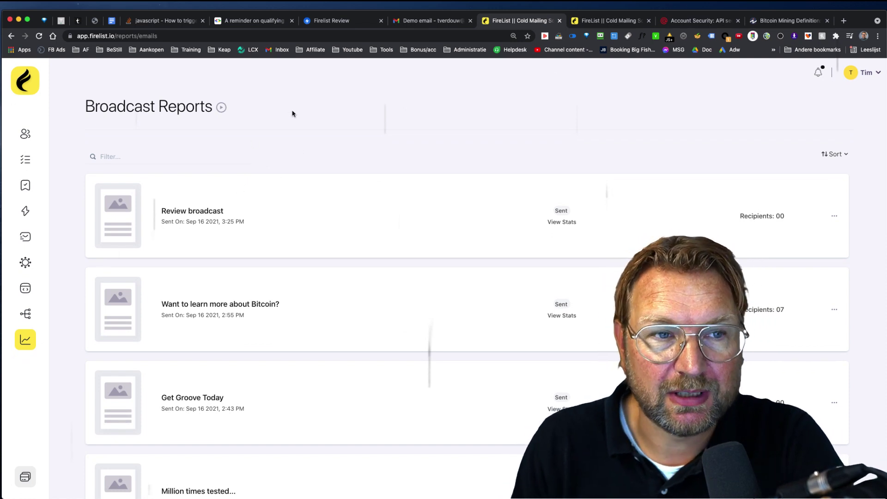
{"action": "left_click", "coordinate": [25, 83]}
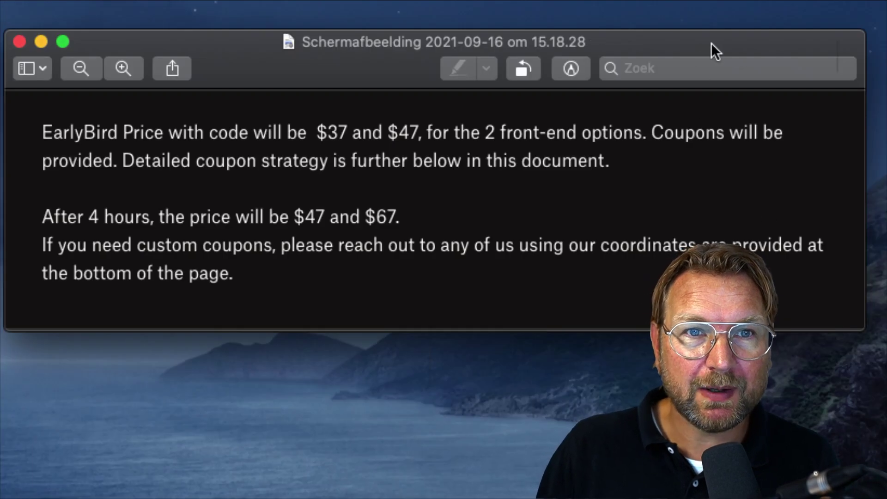
Move the Preview window showing the $37/$47 early-bird and $47/$67 later pricing notes.
{"action": "left_click_drag", "start_coordinate": [712, 50], "coordinate": [717, 115]}
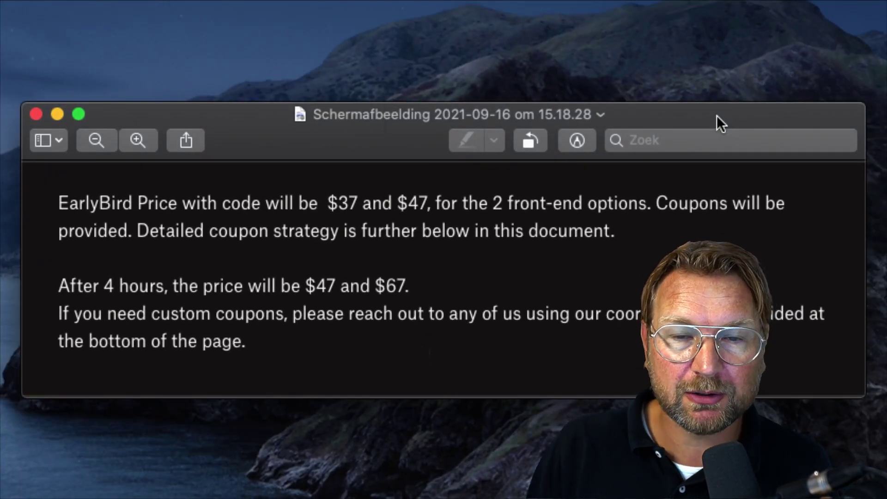